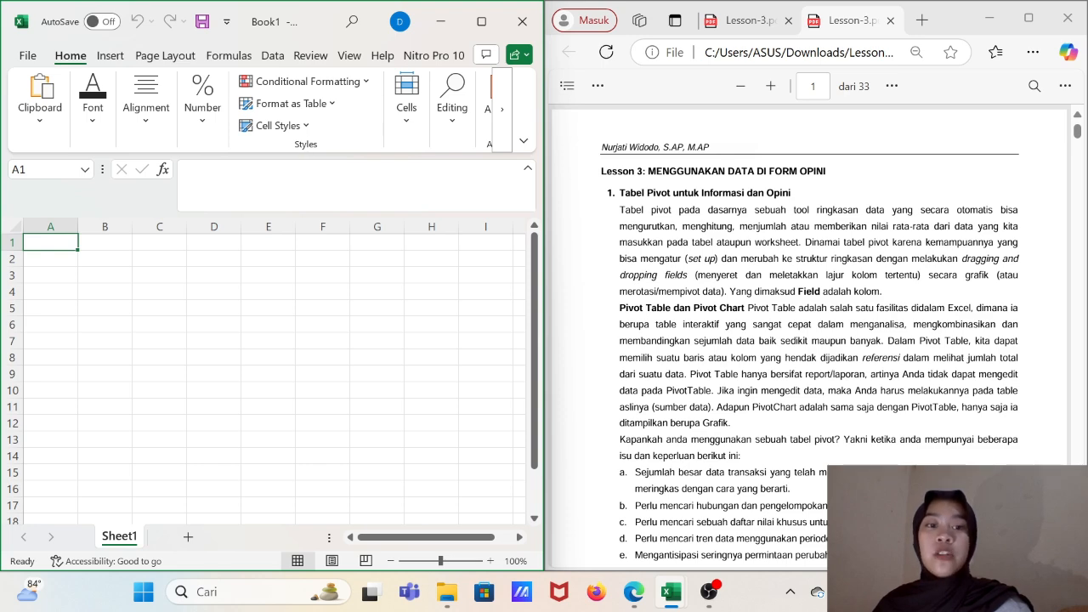
- Enter the title "Sales Data" in cell A1, following the sample worksheet on page 2 of the lesson PDF
scroll(807, 340, "down", 3)
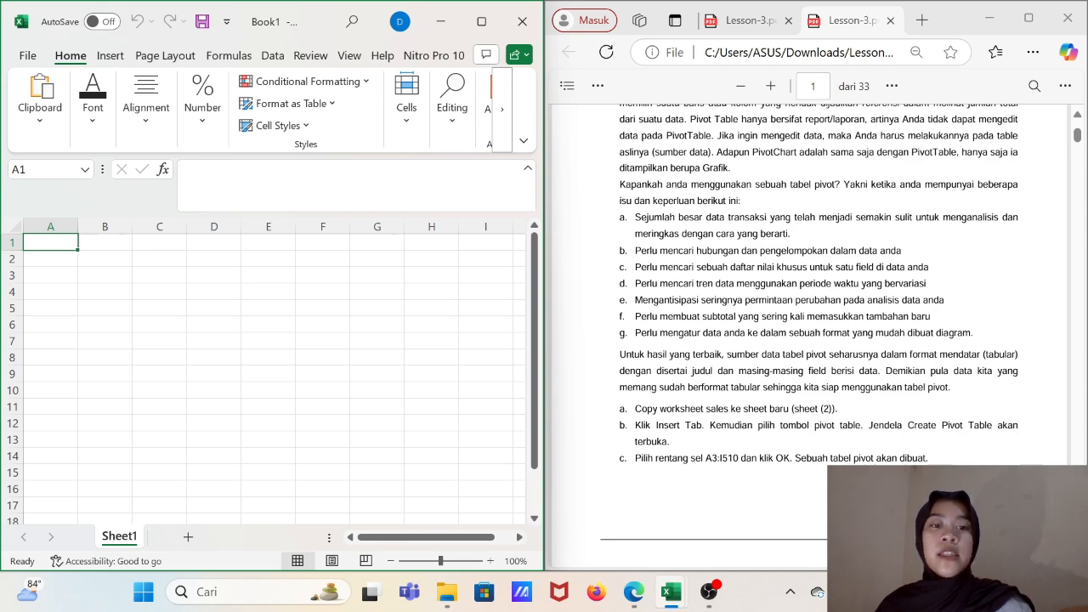
scroll(809, 340, "down", 6)
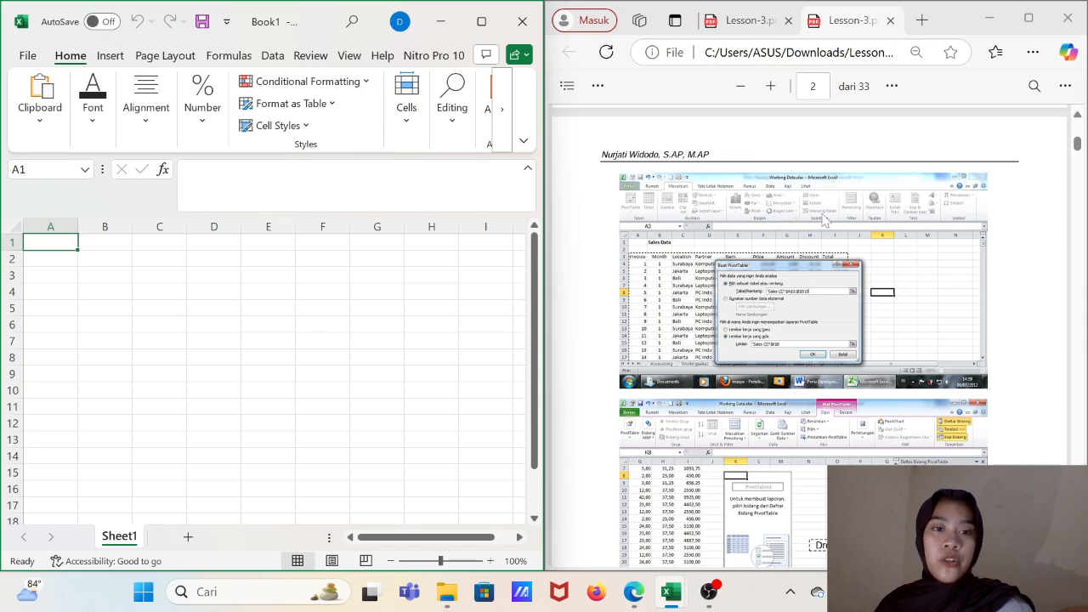
scroll(824, 220, "up", 2)
scroll(825, 219, "up", 4)
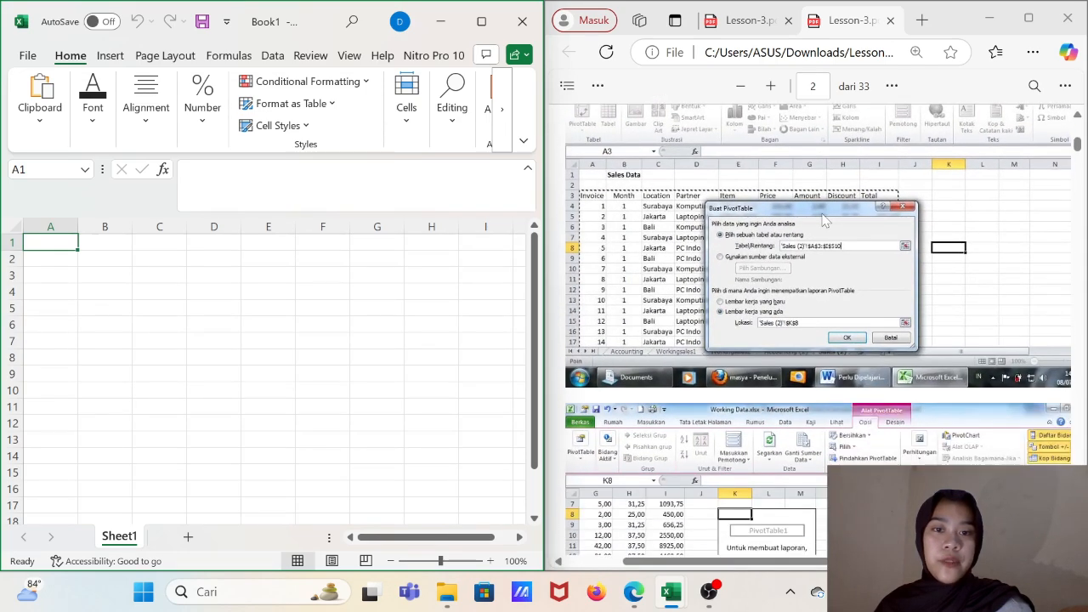
scroll(836, 209, "up", 3)
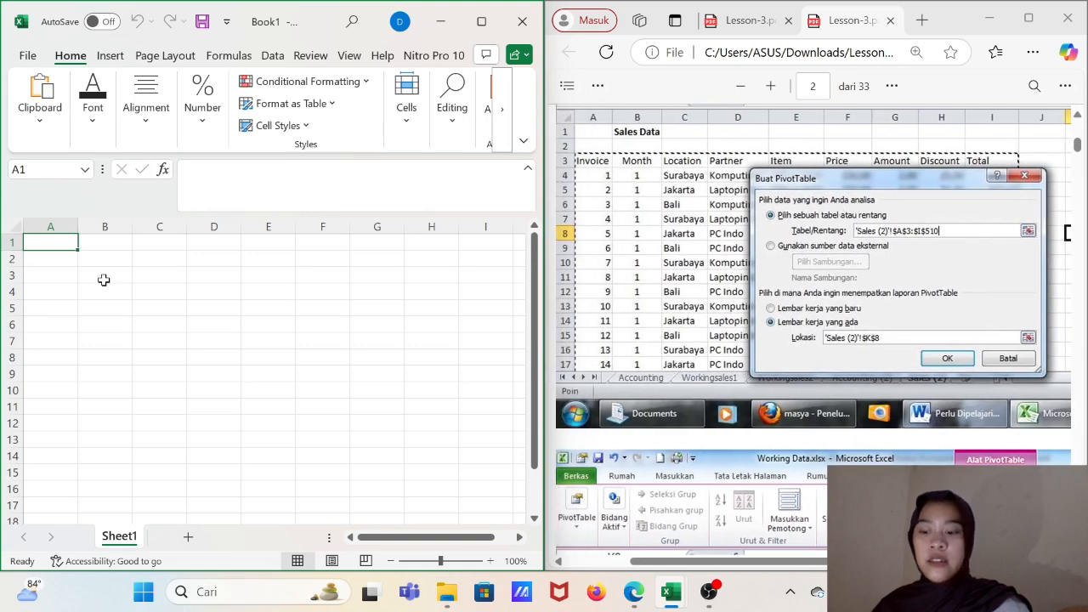
type("Sales")
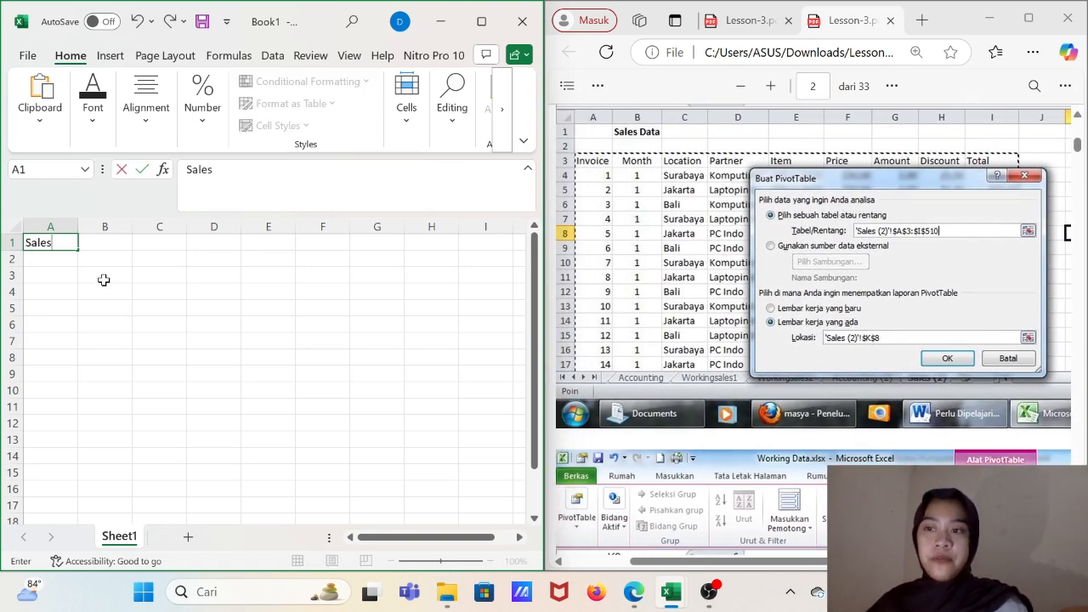
type(" Data")
key("Return")
key("Return")
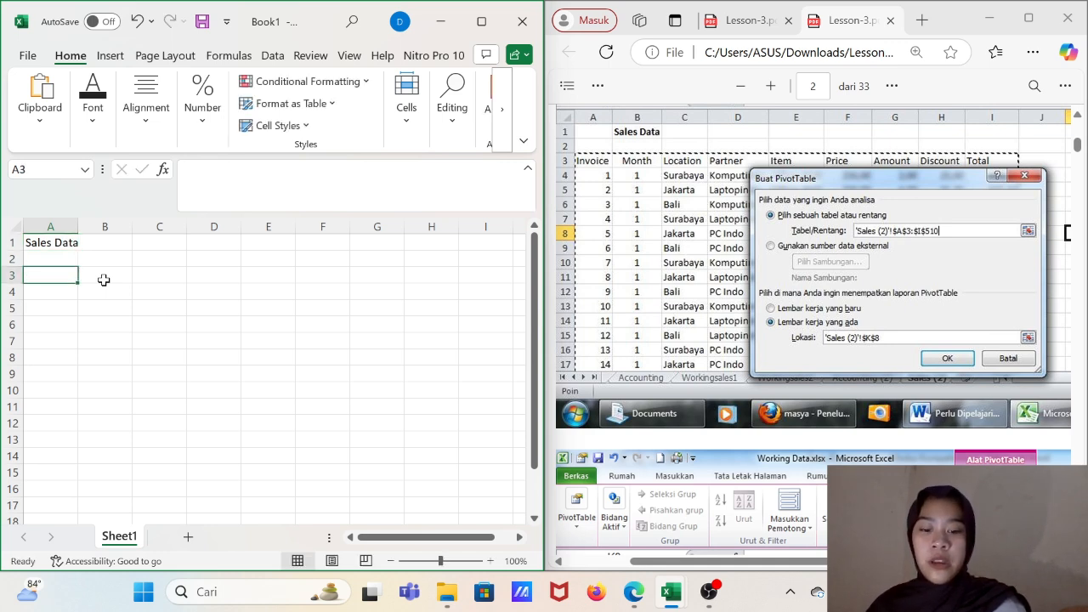
- Enter the column headers Invoice and Month in cells A3 and B3
type("Invoicw")
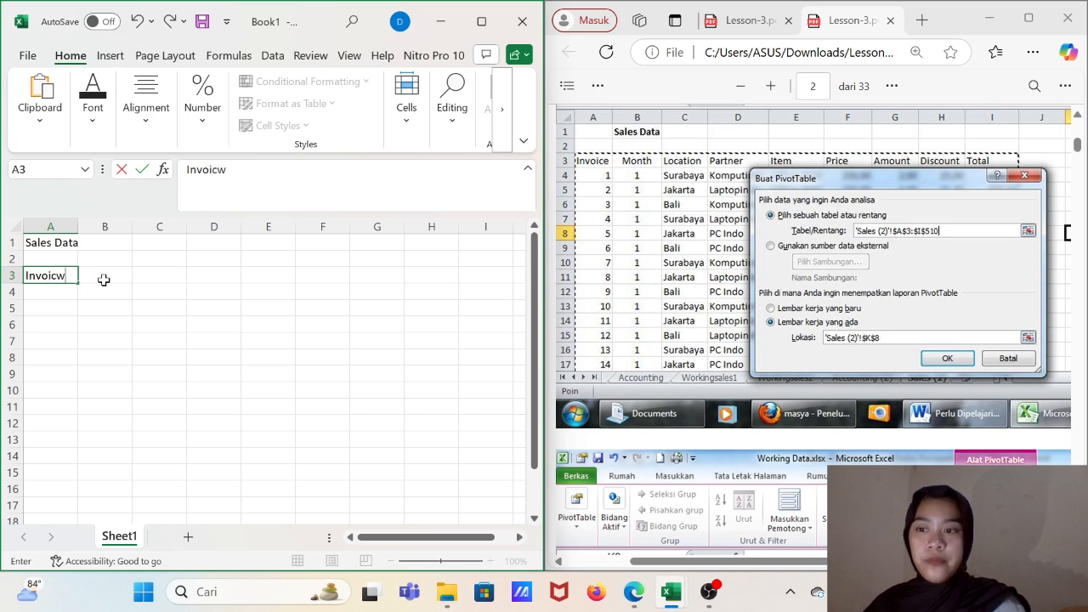
key("BackSpace")
type("e")
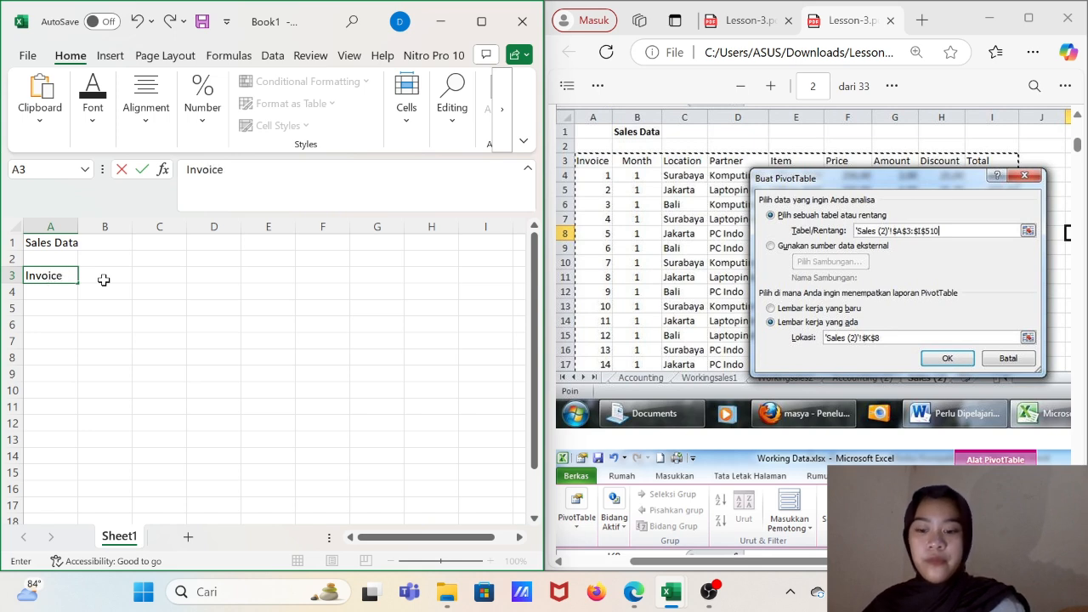
left_click(104, 280)
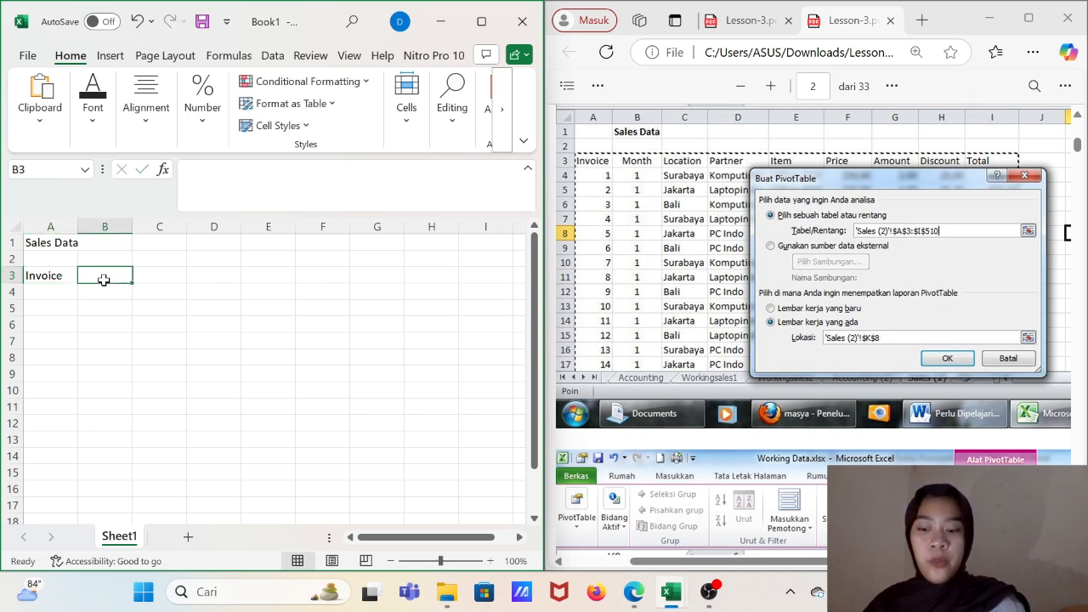
type("Month")
key("Tab")
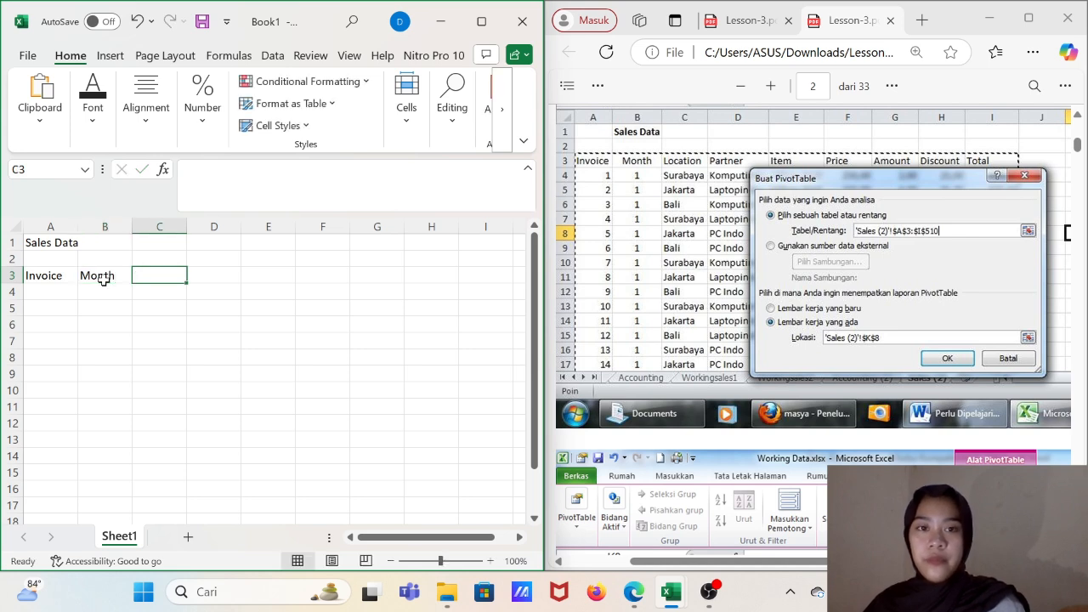
- Add the headers Location and Partner in cells C3 and D3
type("L")
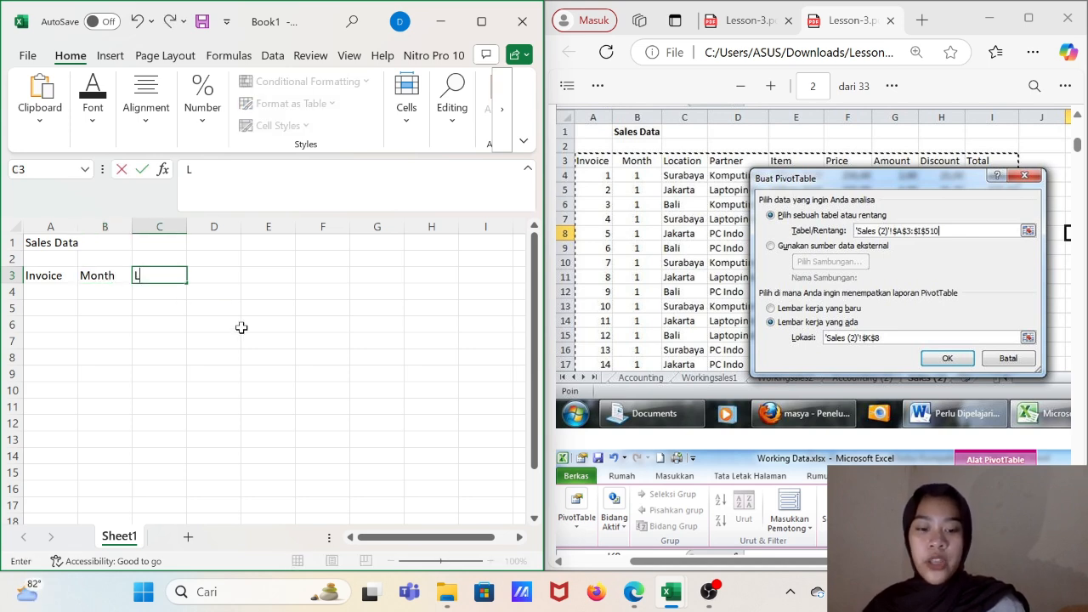
type("ocatu")
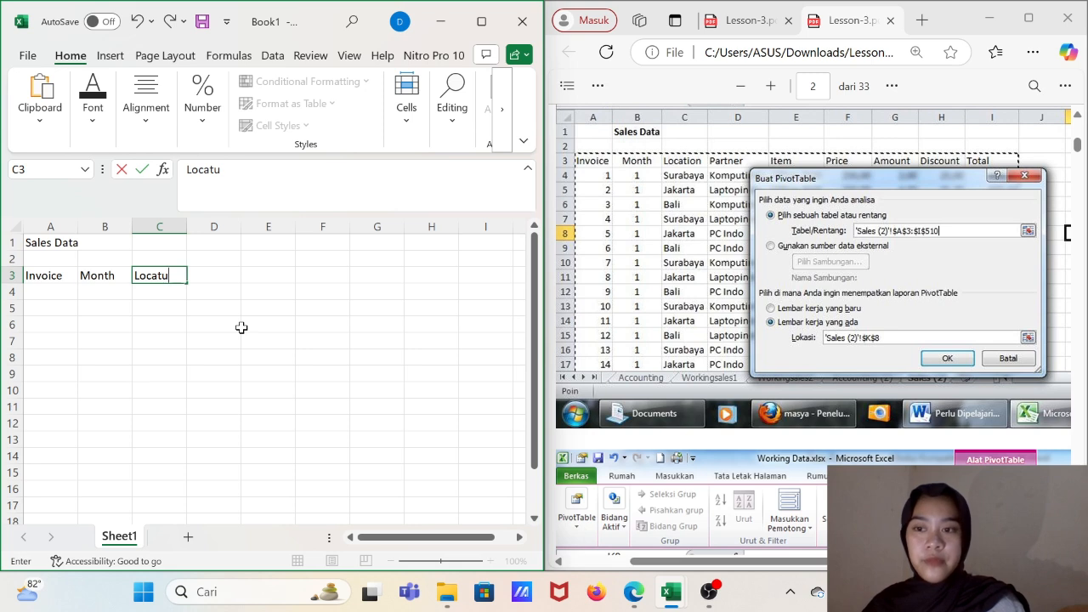
key("BackSpace")
type("ion")
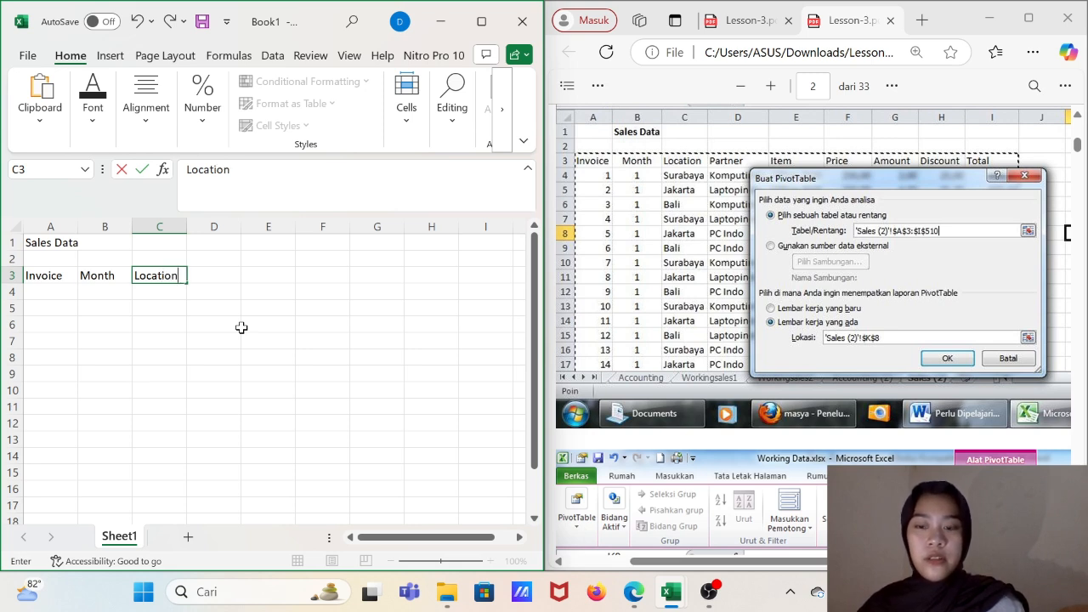
key("Tab")
type("Partner")
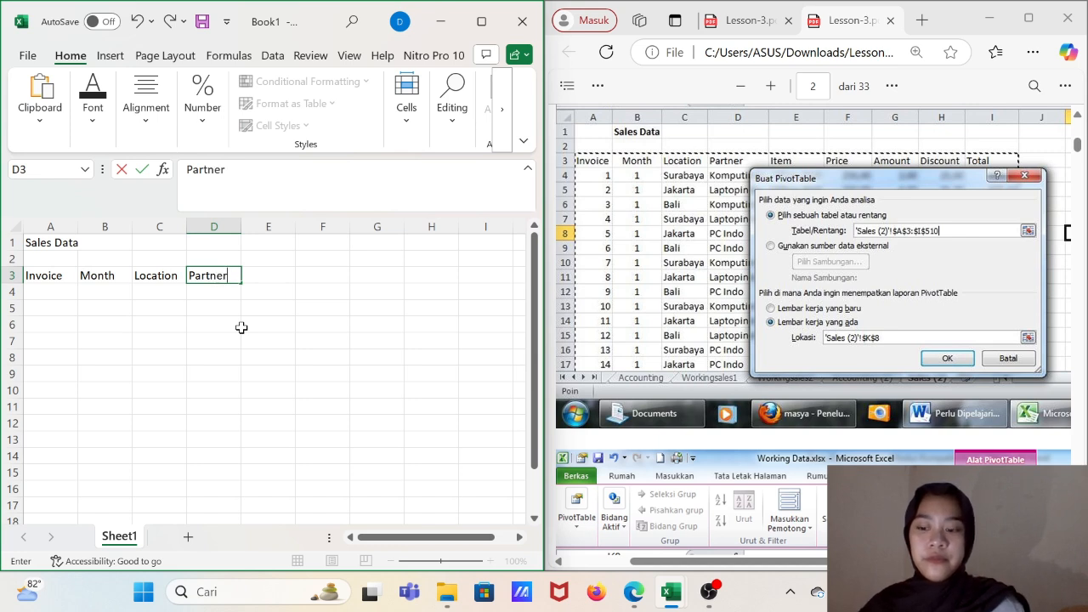
- Continue the header row with Item, Price and Amount in cells E3 to G3
key("Tab")
type("Item")
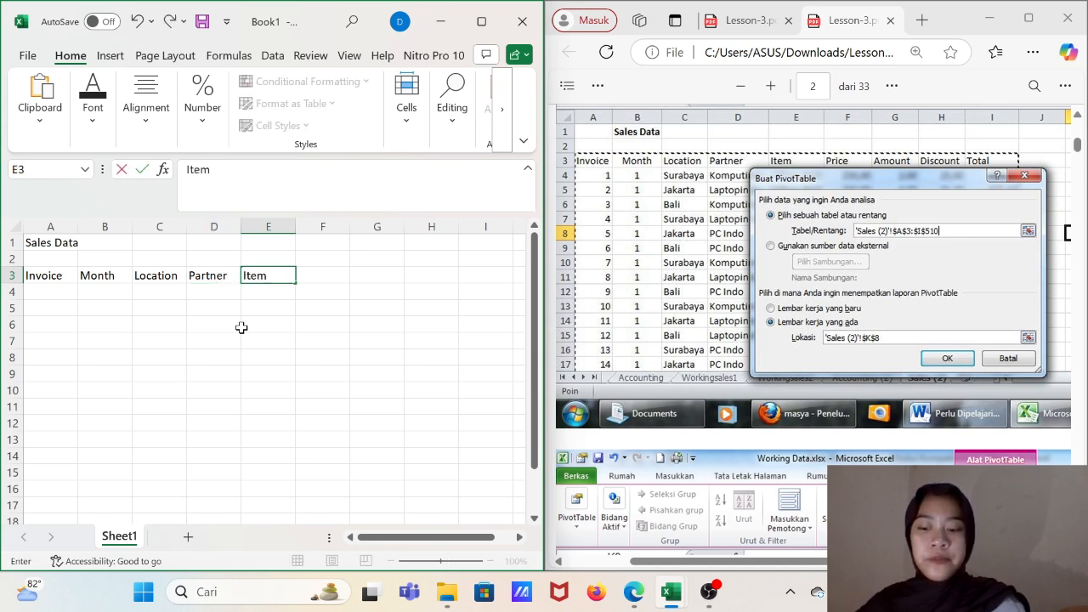
key("Tab")
type("Price")
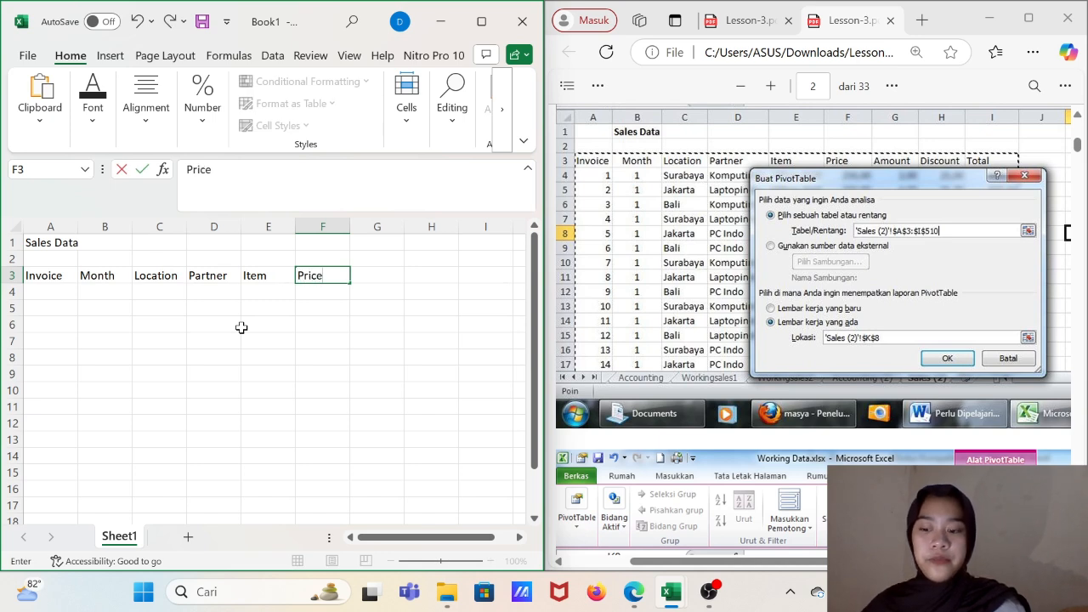
key("Tab")
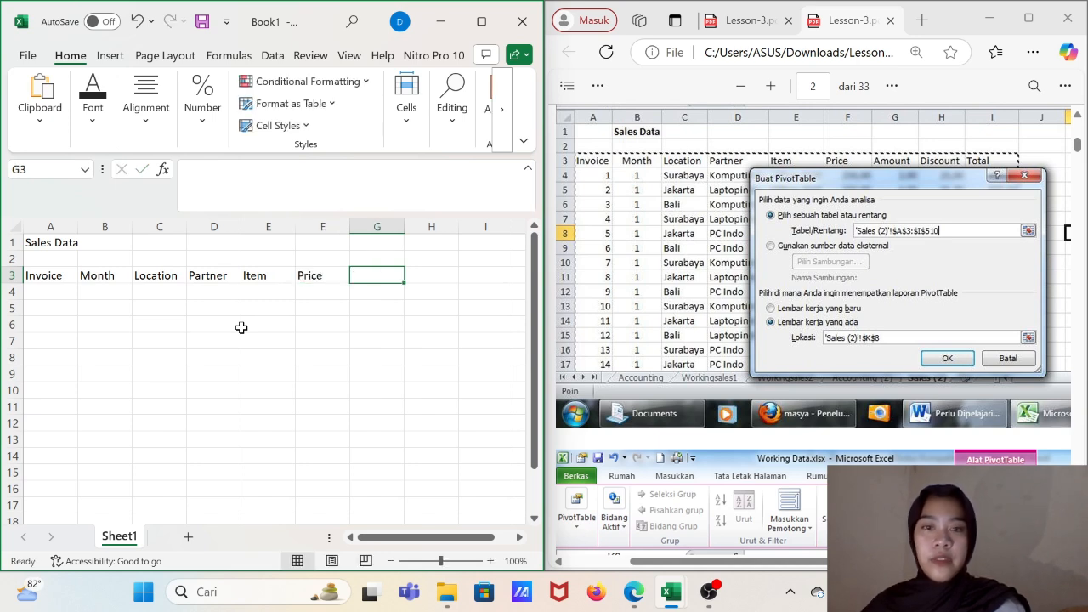
type("Am")
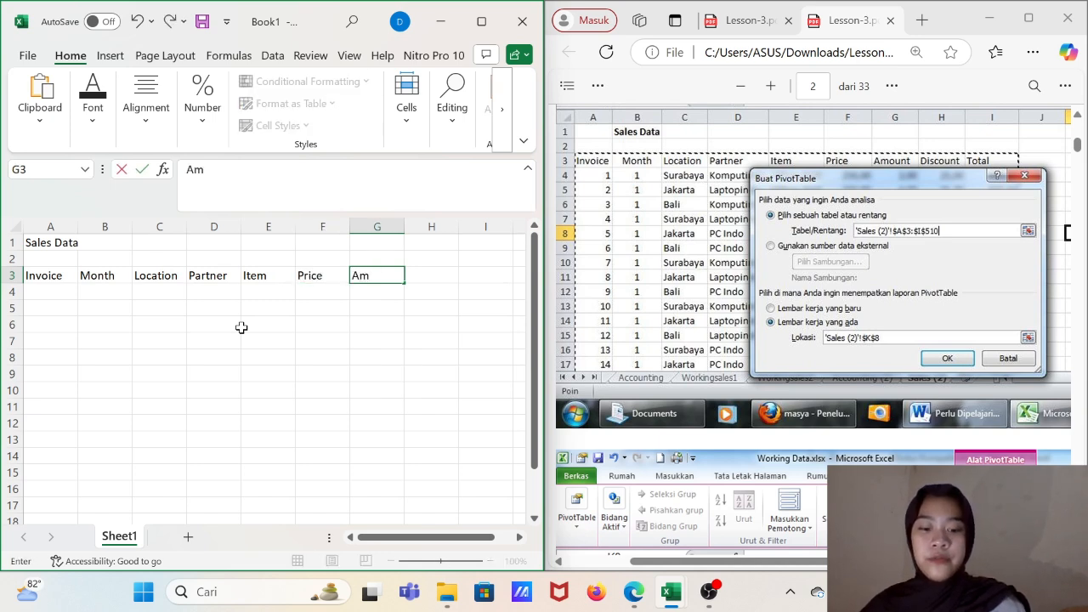
type("ounth")
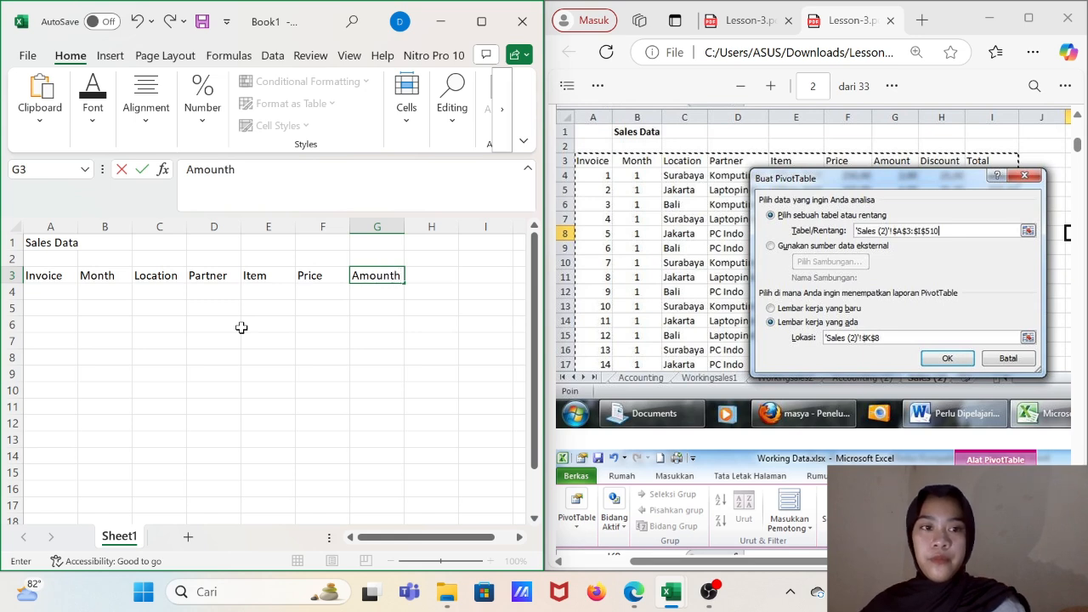
key("BackSpace")
key("Tab")
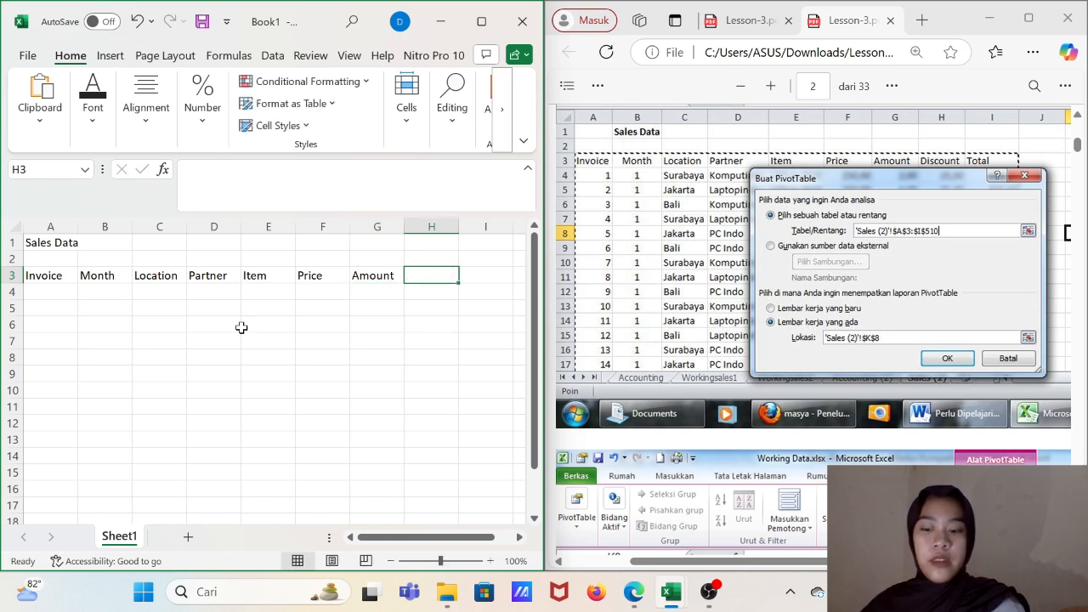
- Complete the header row with Discount and Total in cells H3 and I3
type("Disco")
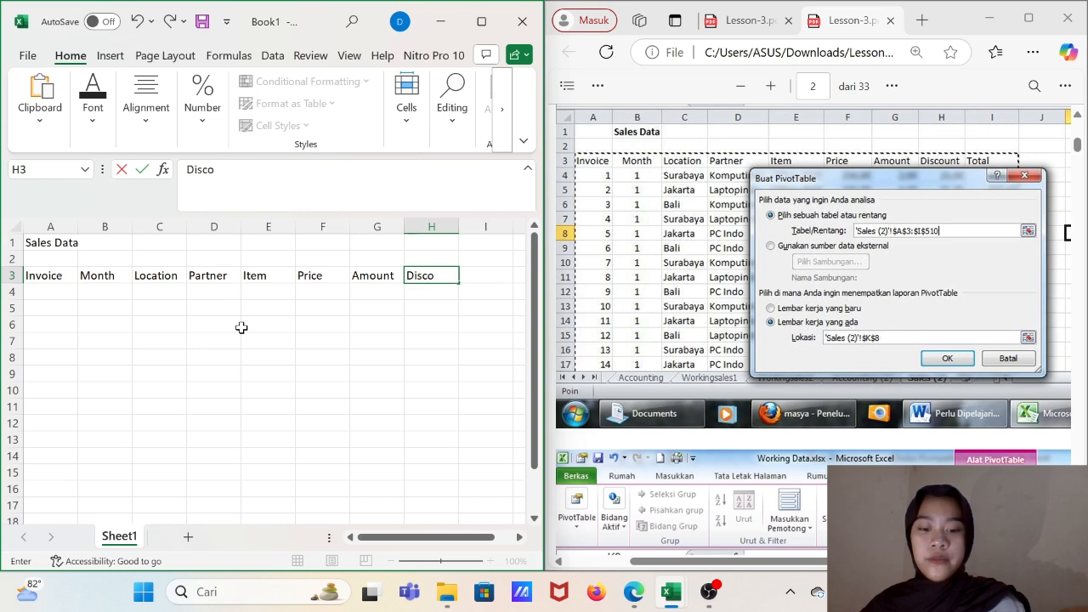
type("unt")
key("Tab")
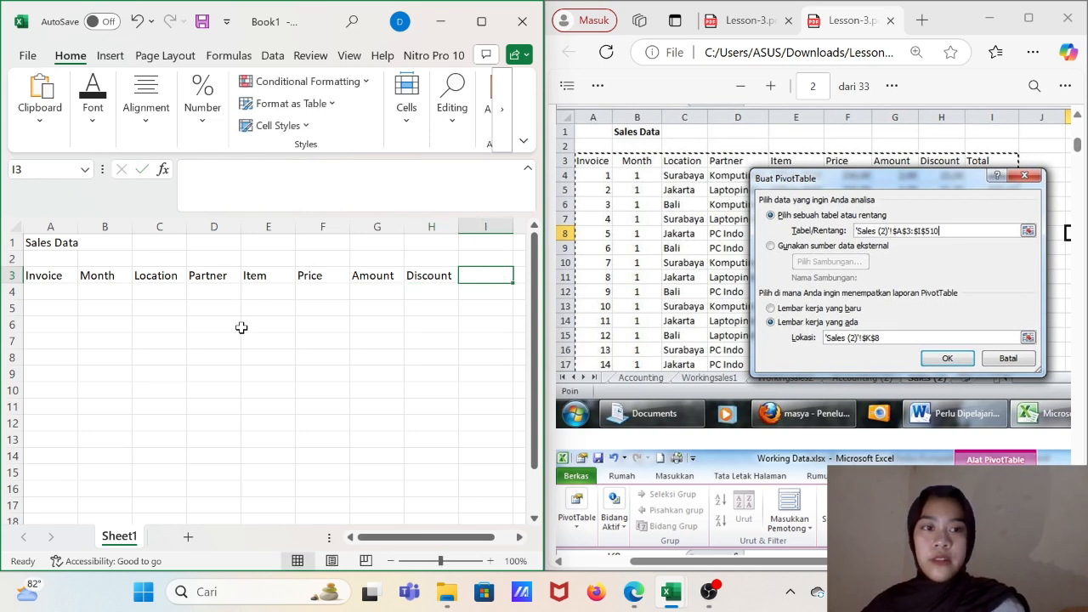
type("Total")
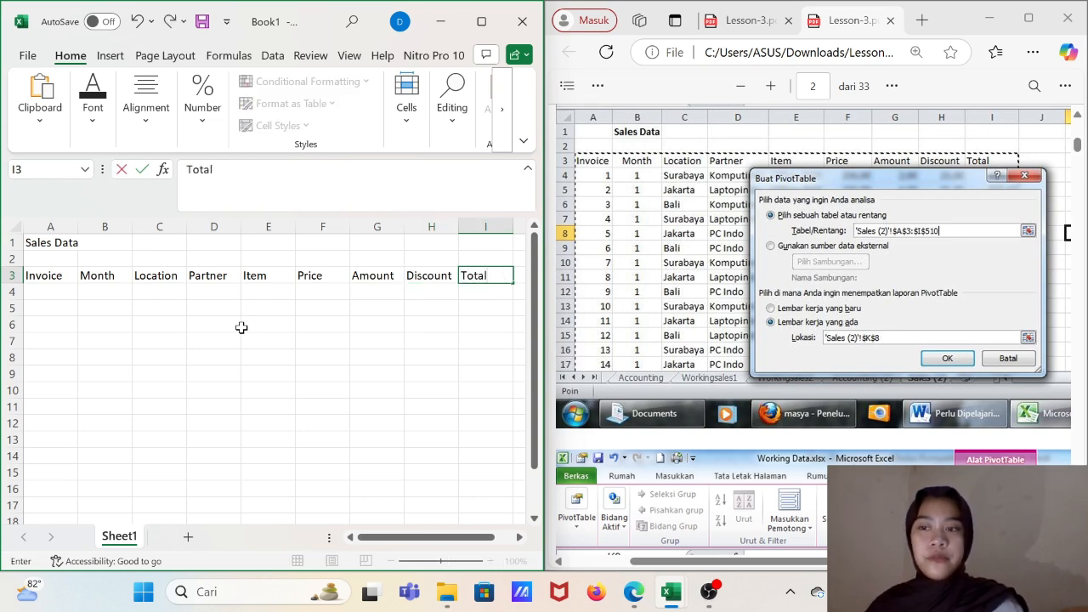
key("Return")
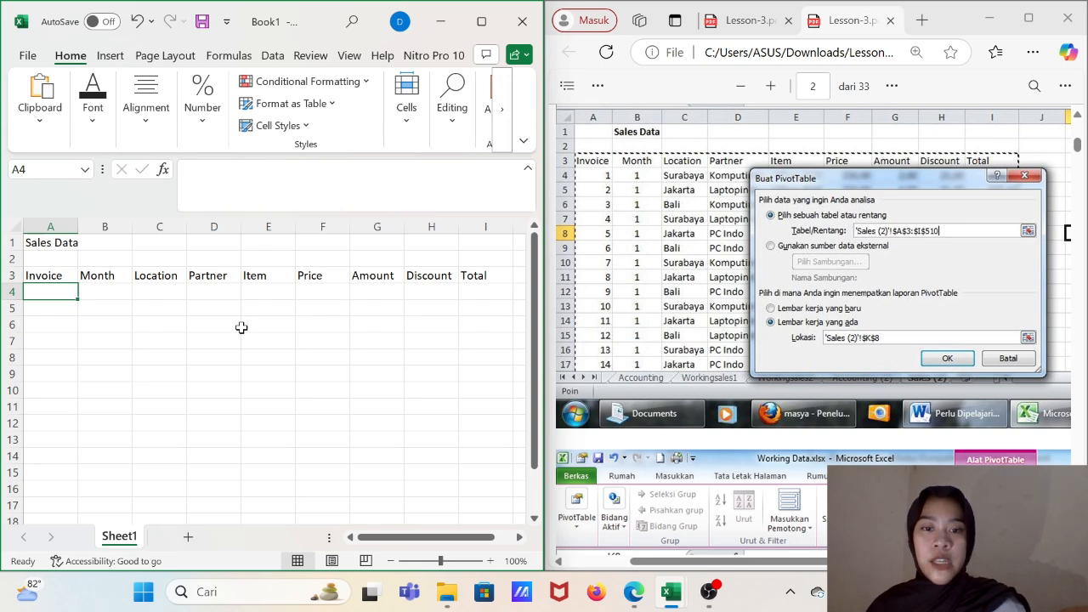
- Fill the Invoice column with the numbers 1 to 10 in cells A4 to A13
type("1")
key("Return")
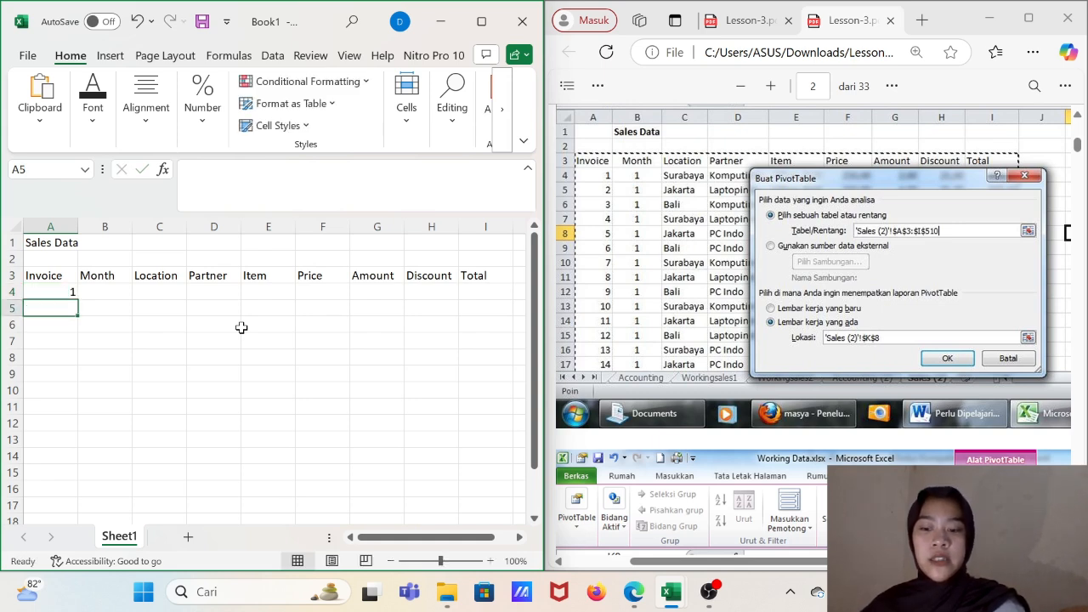
type("2")
key("Return")
type("3")
key("Return")
type("4")
key("Return")
type("5 6 7 ")
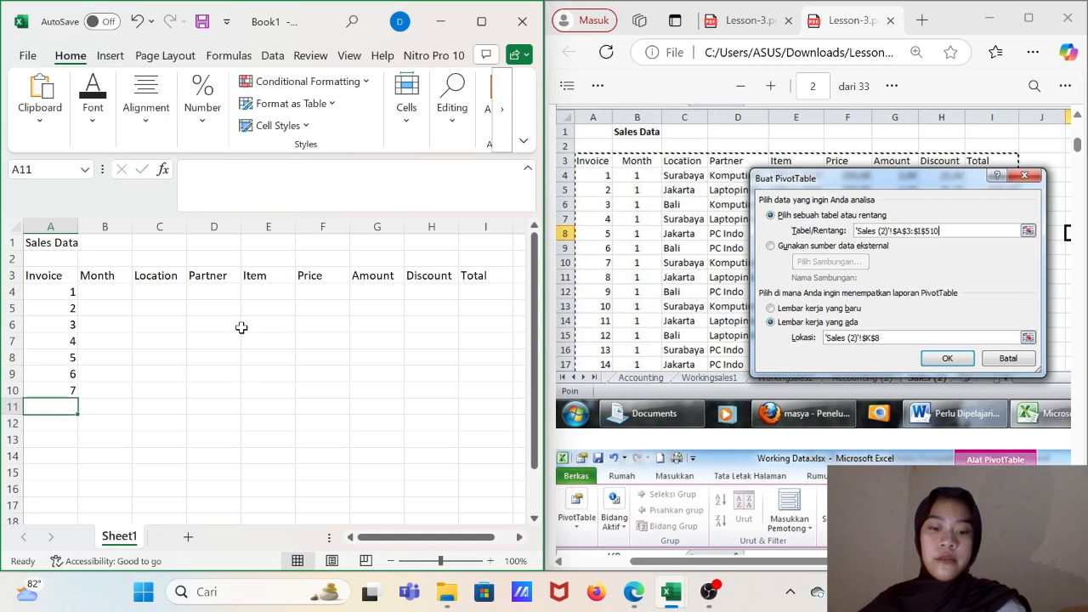
type("8 9 10")
- Extend the Invoice column with the numbers 11 to 14 in cells A14 to A17
key("Return")
type("11")
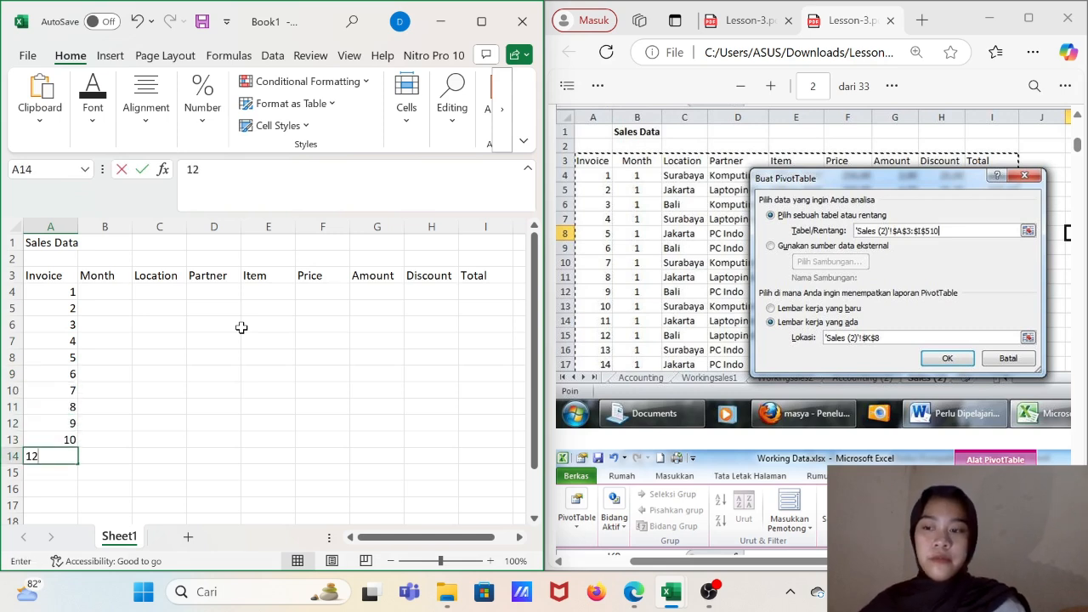
key("BackSpace")
type("1")
key("Return")
type("121")
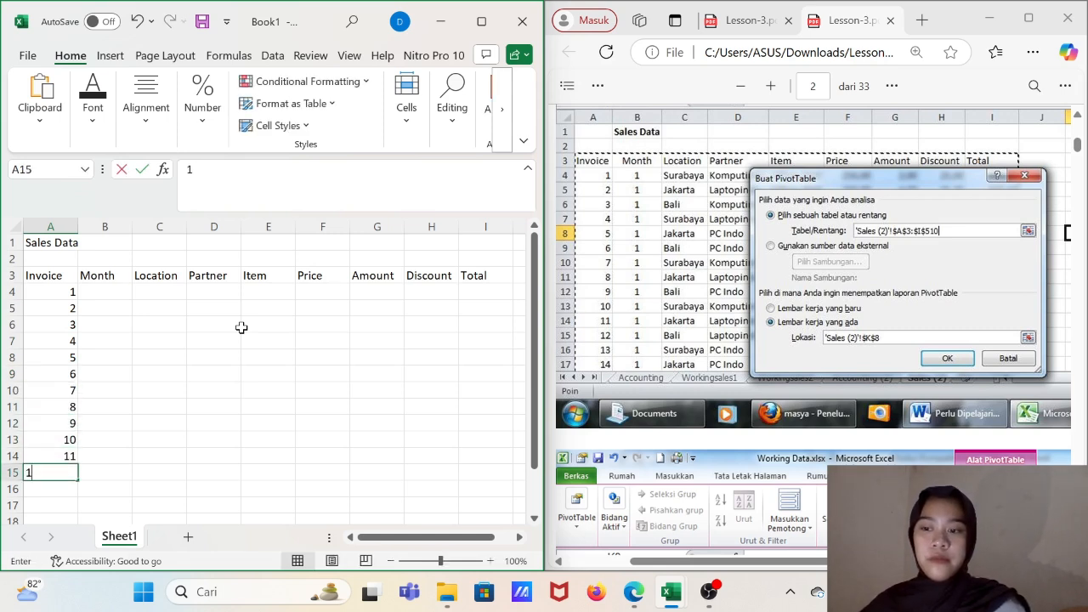
type("3")
key("BackSpace")
key("BackSpace")
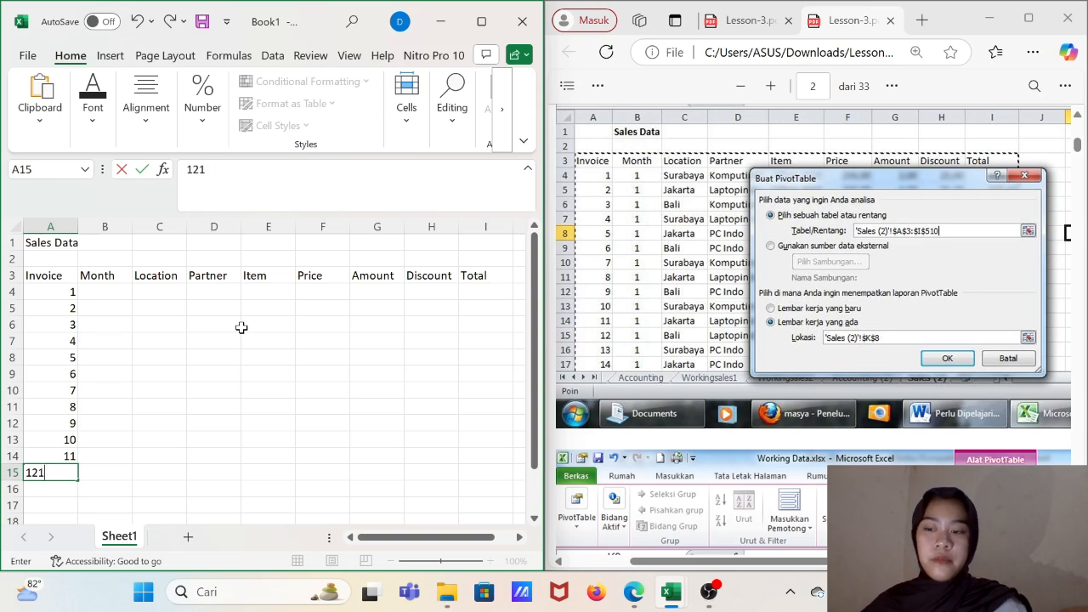
key("Return")
type("13")
key("Return")
type("14`")
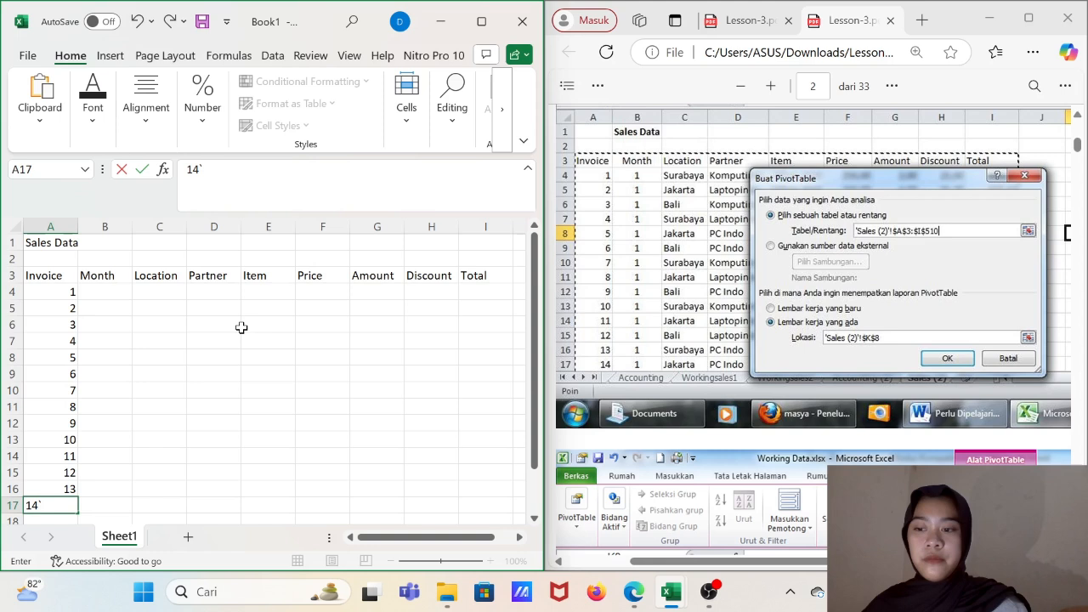
key("BackSpace")
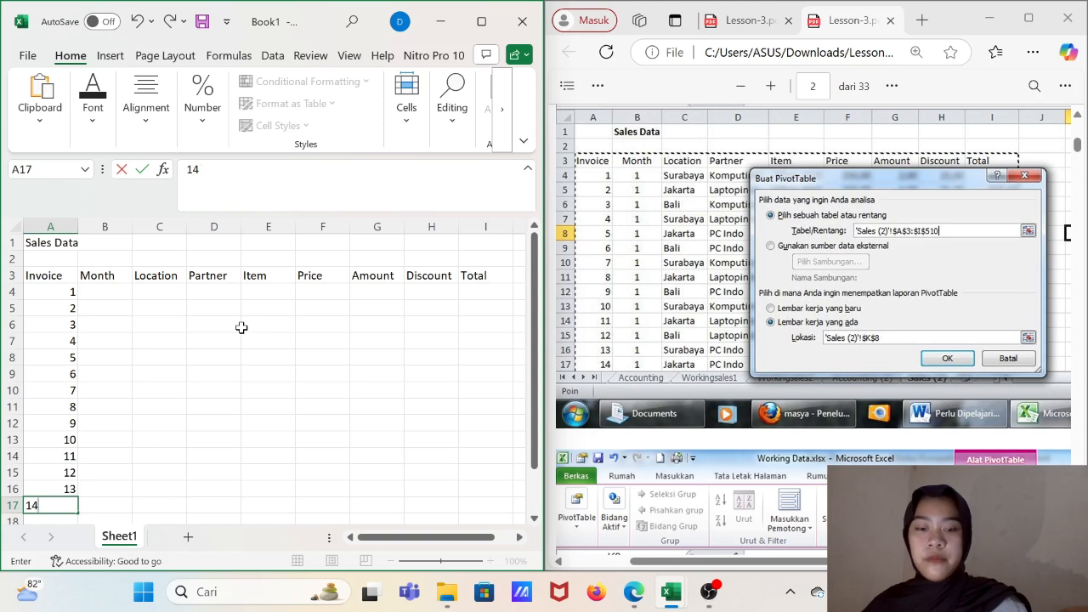
- Enter 1 as the Month in B4 and fill the same value down to B17
left_click(103, 289)
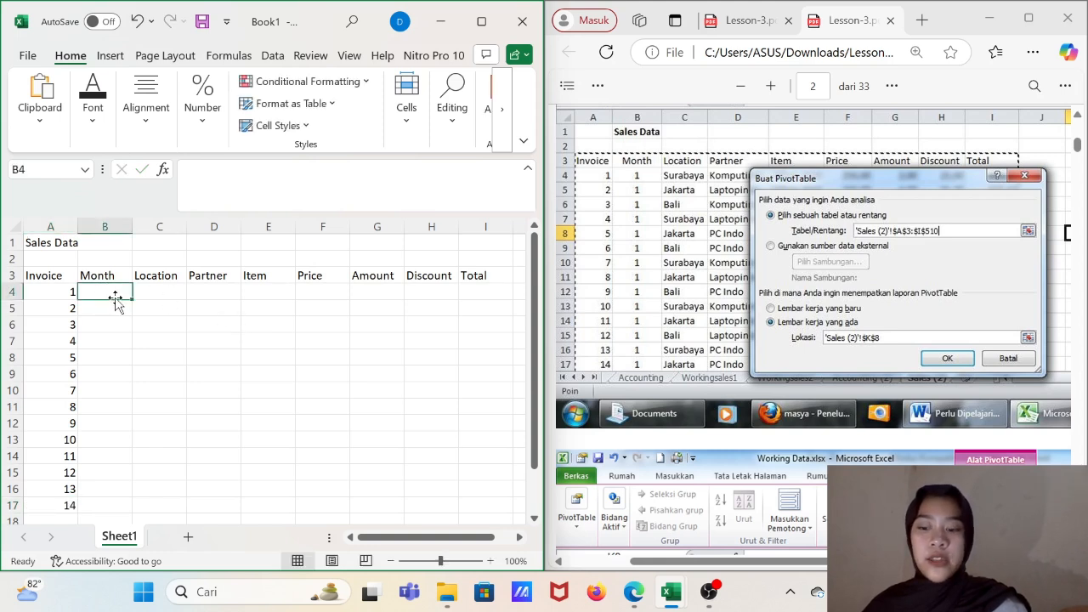
type("1")
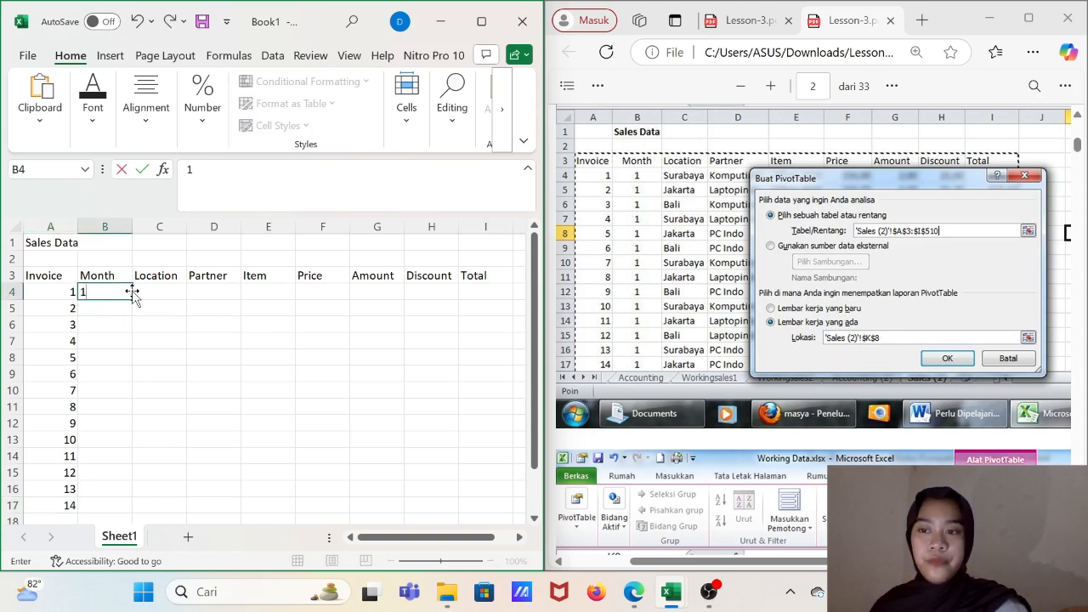
left_click_drag(131, 299, 120, 511)
- Start the Location column with Surabaya in C4, Jakarta in C5 and Bali in C6
left_click(153, 295)
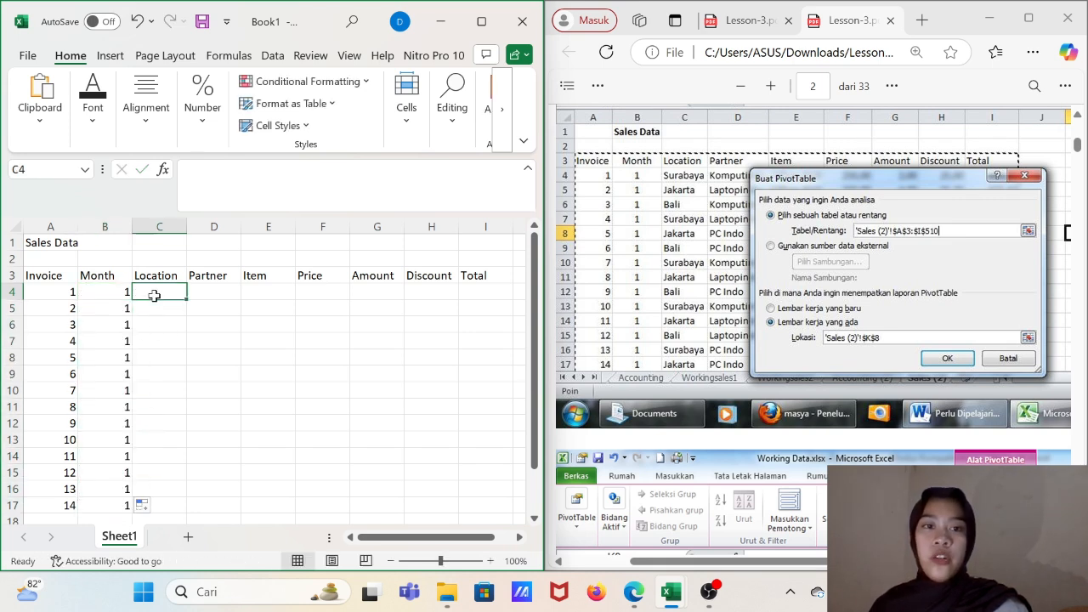
type("Surabaya")
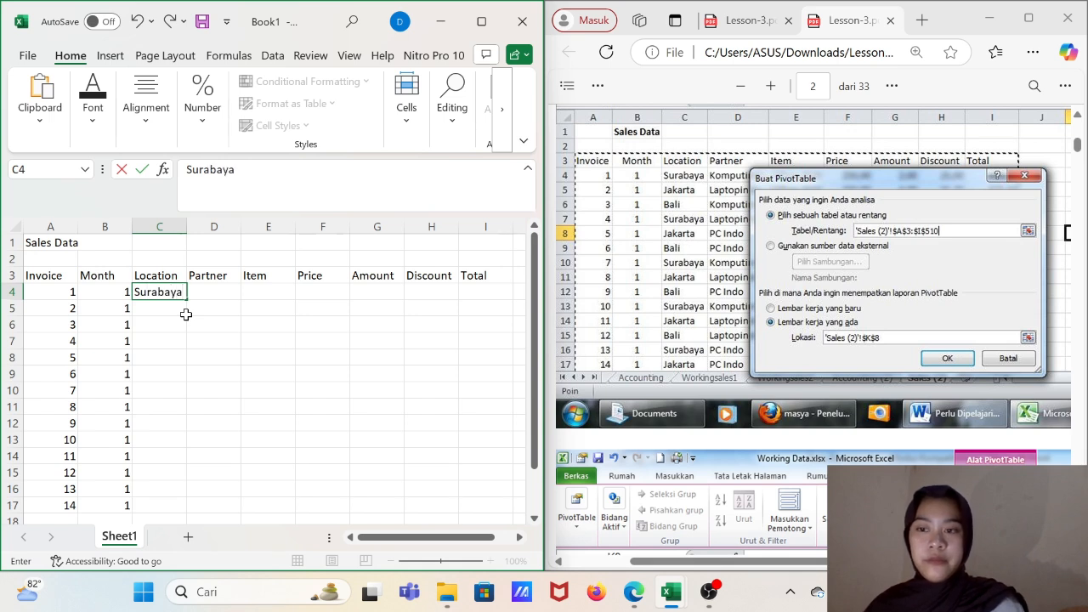
key("Return")
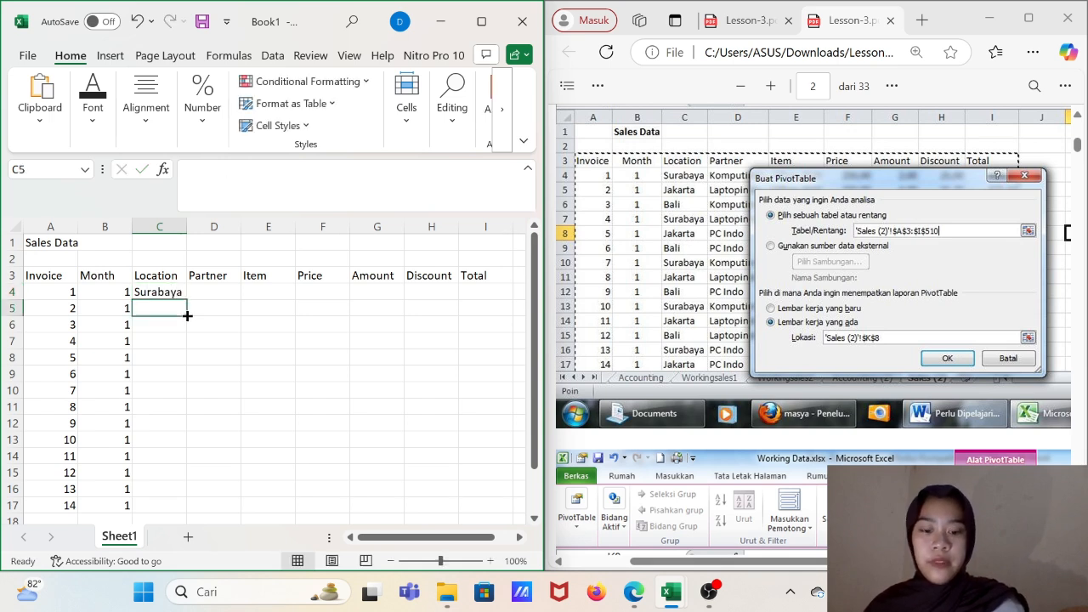
type("Jakarta")
key("Return")
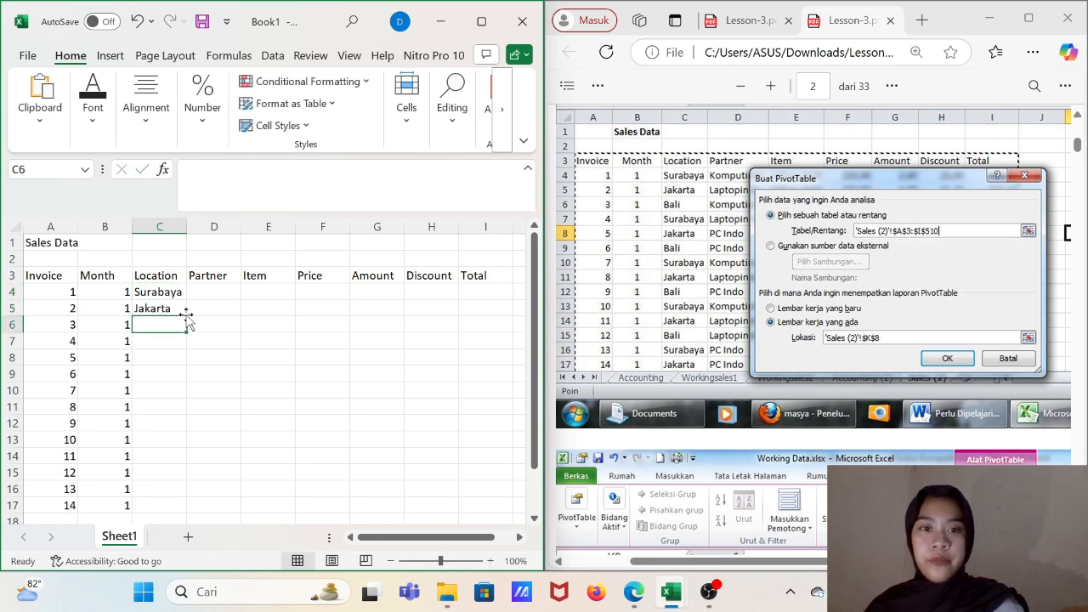
type("Bali")
key("Return")
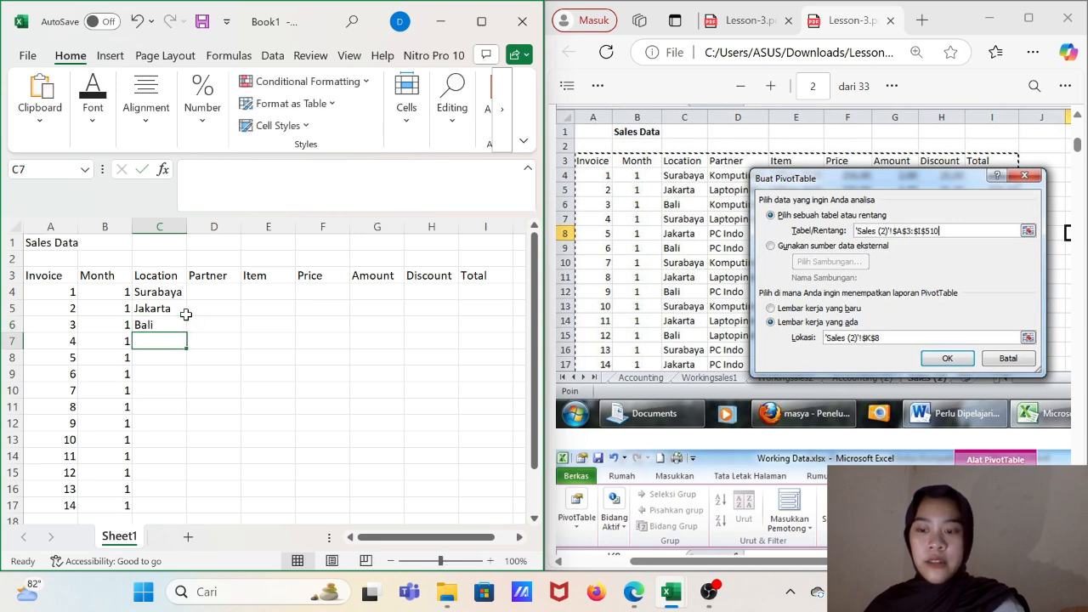
- Enter the locations Surabaya, Jakarta and Bali in cells C7 to C9
type("Surabaya")
key("Return")
type("Jakarta")
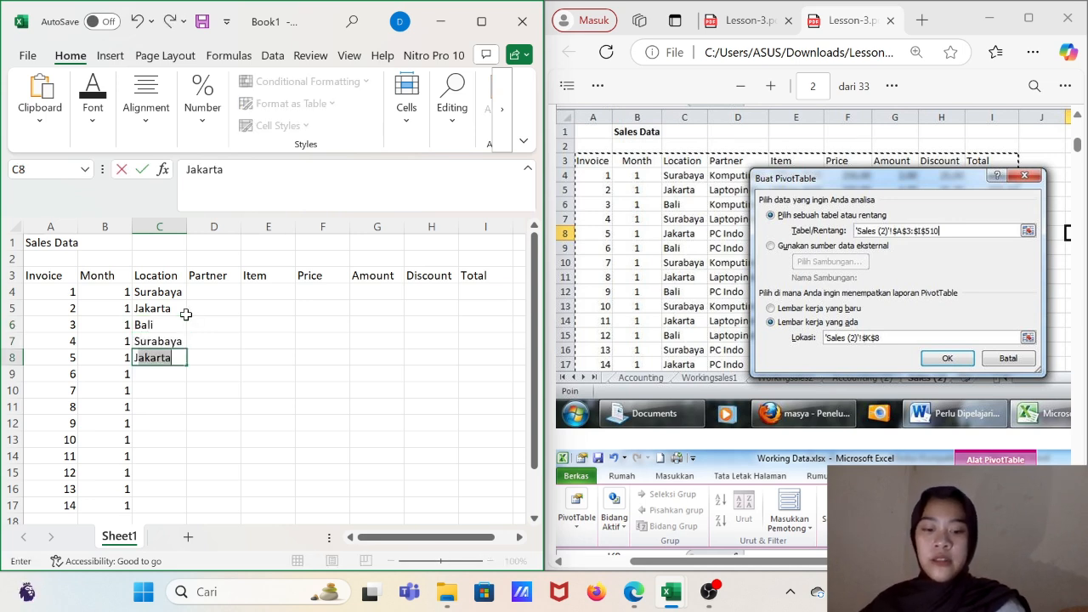
key("Return")
type("Bali")
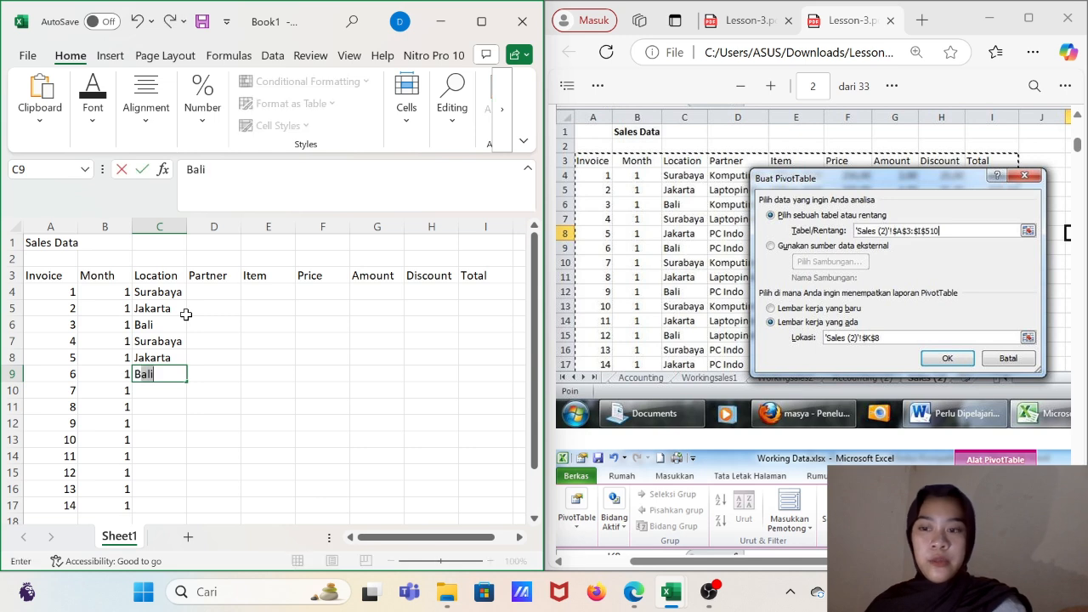
key("Return")
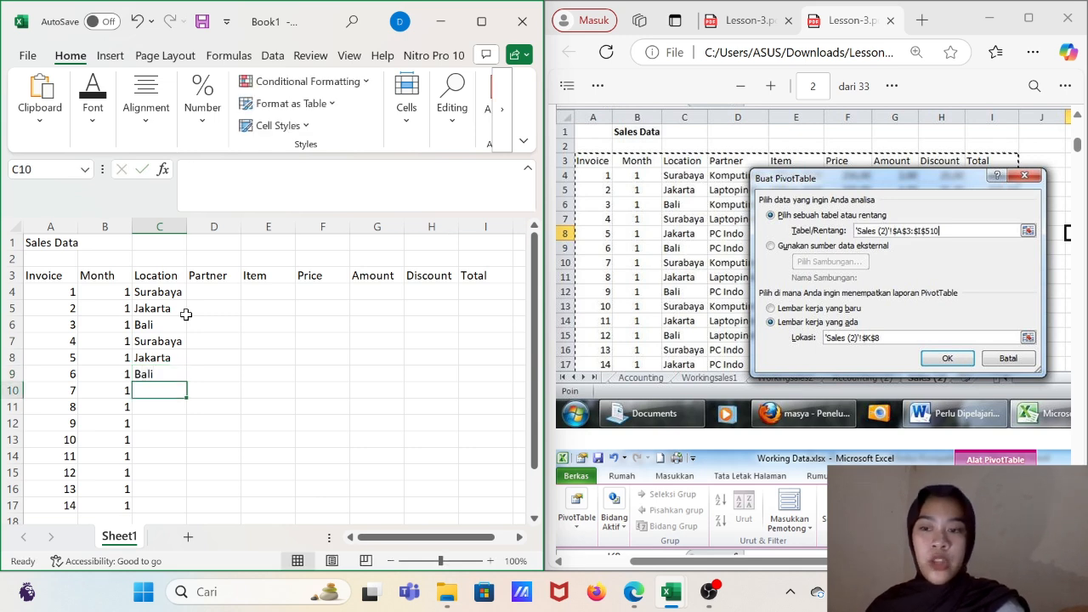
- Enter the locations Surabaya, Jakarta and Bali in cells C10 to C12
type("S")
key("Return")
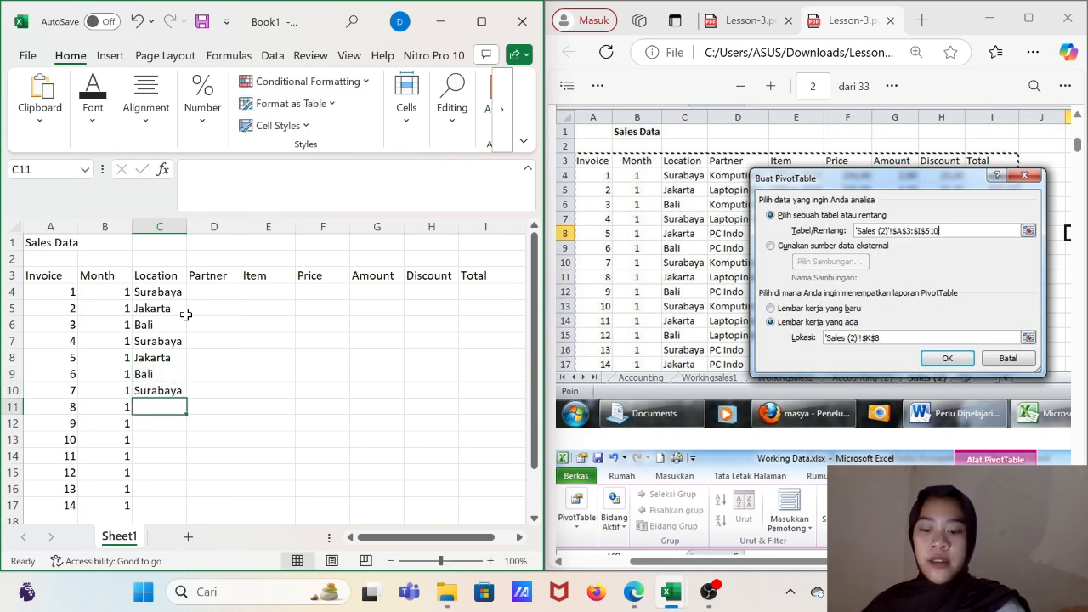
type("Jakarta")
key("Return")
type("Bali")
key("Return")
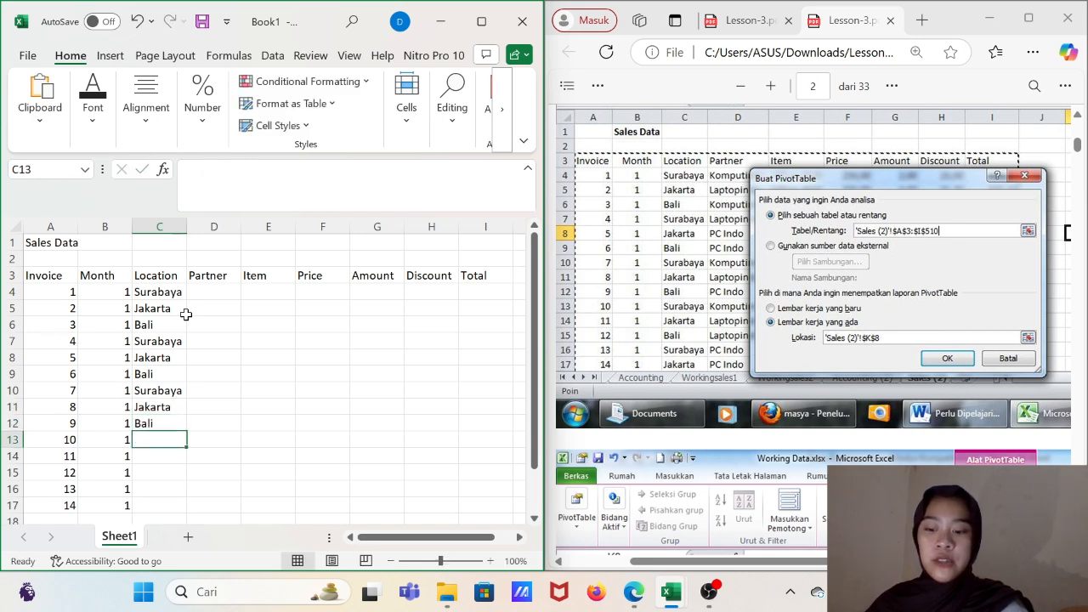
- Enter the locations Surabaya, Jakarta and Bali in cells C13 to C15
type("S")
key("Return")
type("J")
key("Return")
type("Bali")
key("Return")
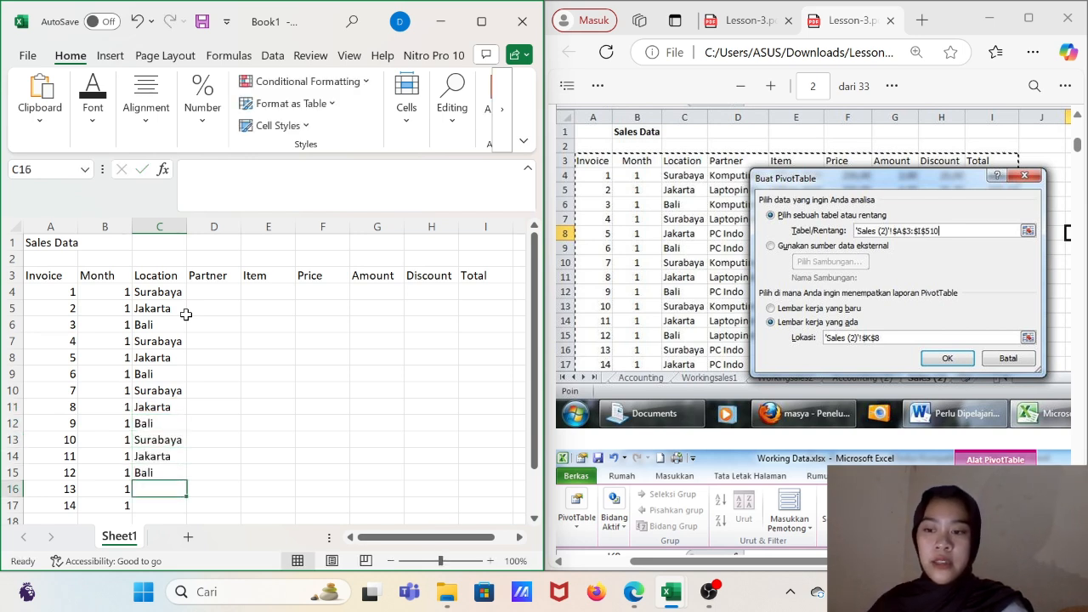
- Complete the Location column with Surabaya in C16 and Jakarta in C17
type("S")
key("Return")
type("Jakarta")
key("Return")
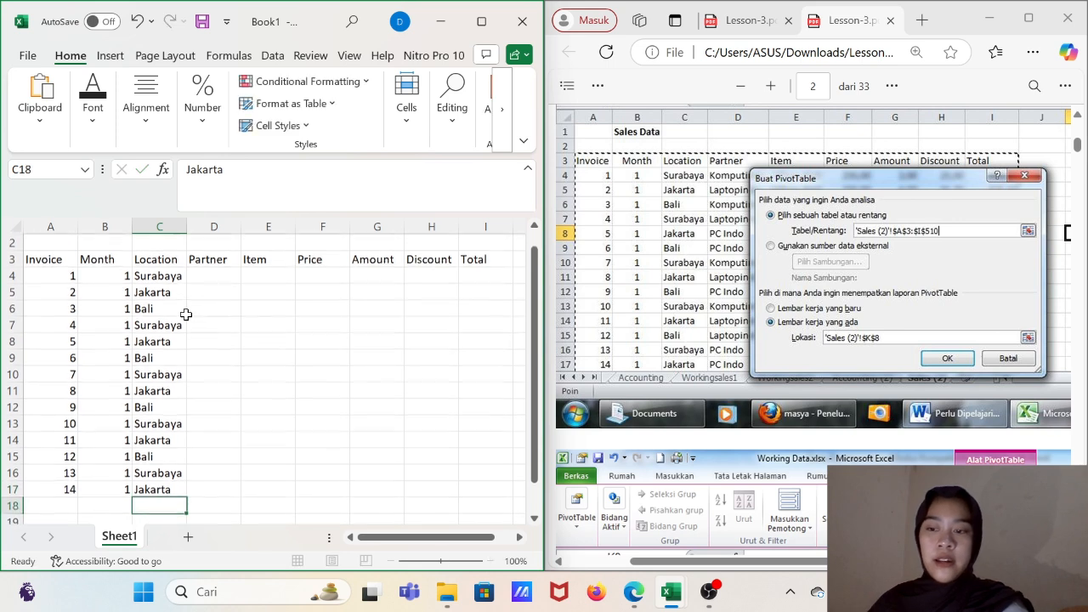
- Look through the following pages of the lesson PDF for the full partner names, returning to the sales data table on page 2
left_click(228, 272)
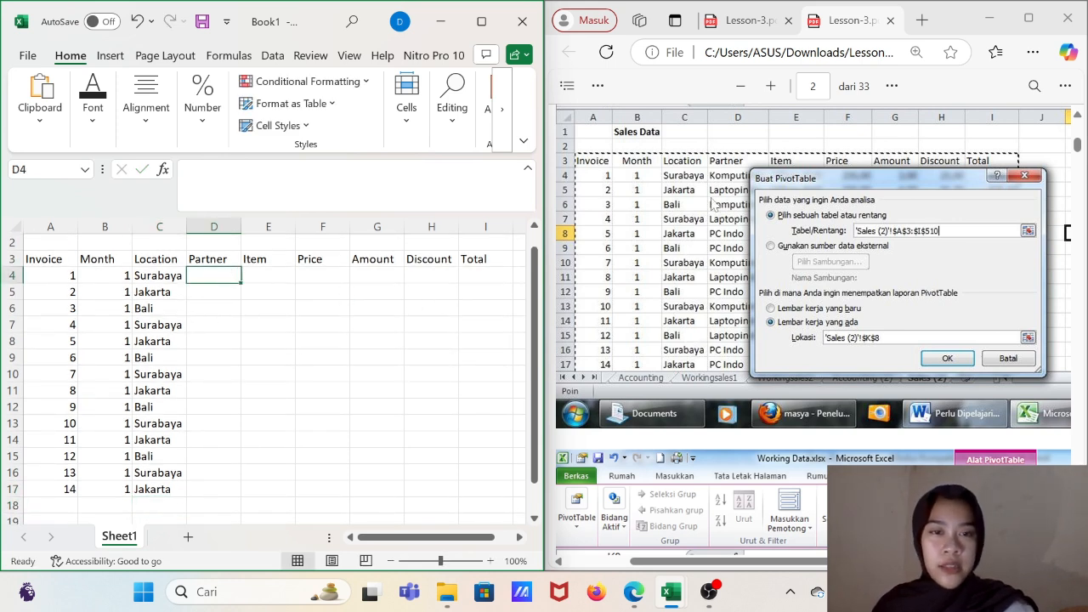
scroll(757, 357, "down", 6)
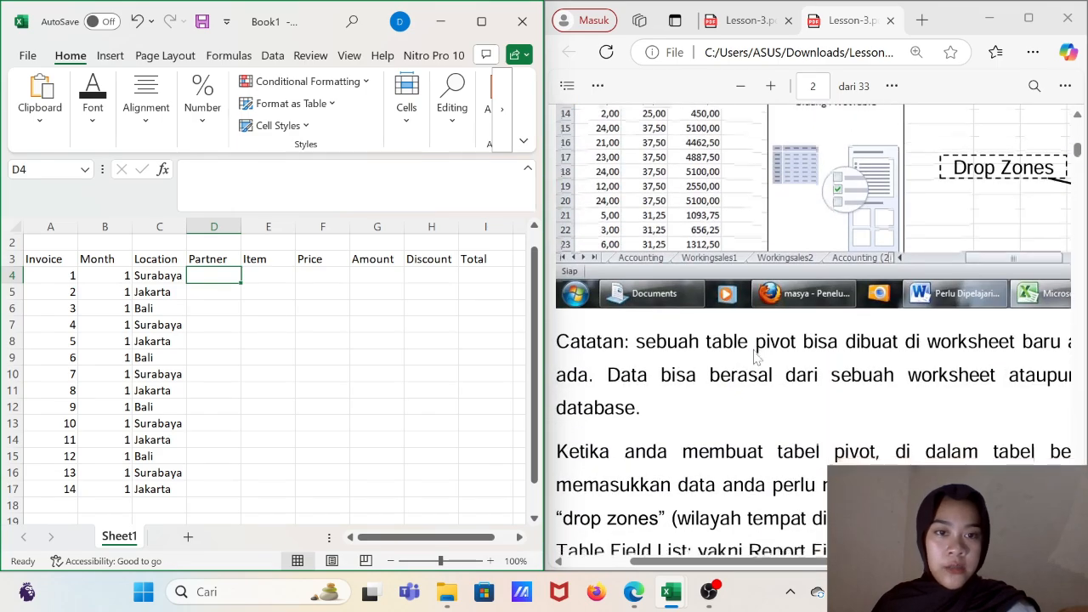
scroll(756, 357, "down", 8)
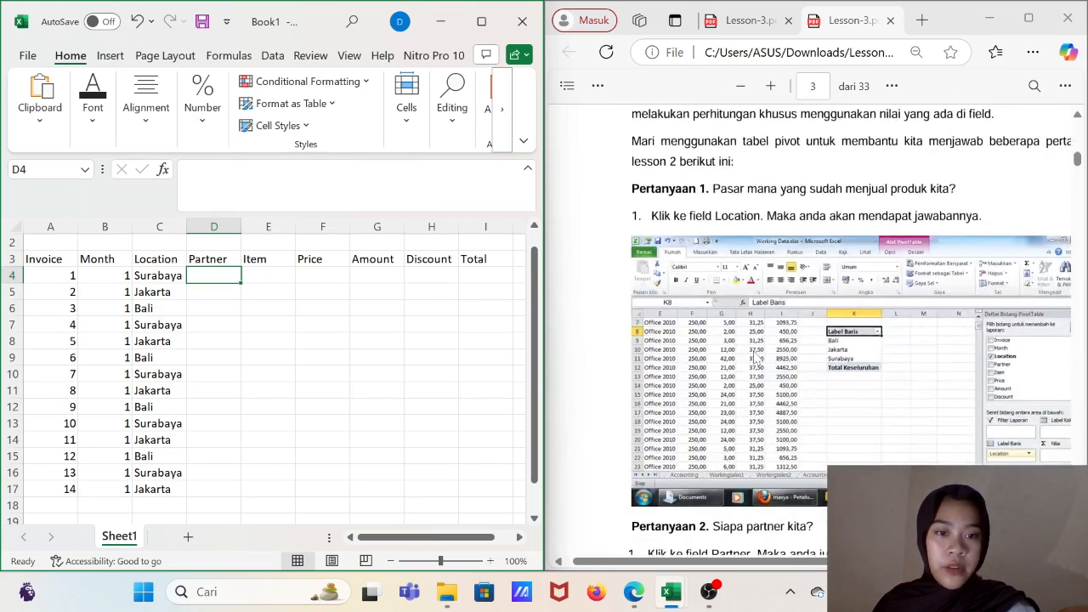
scroll(755, 357, "down", 8)
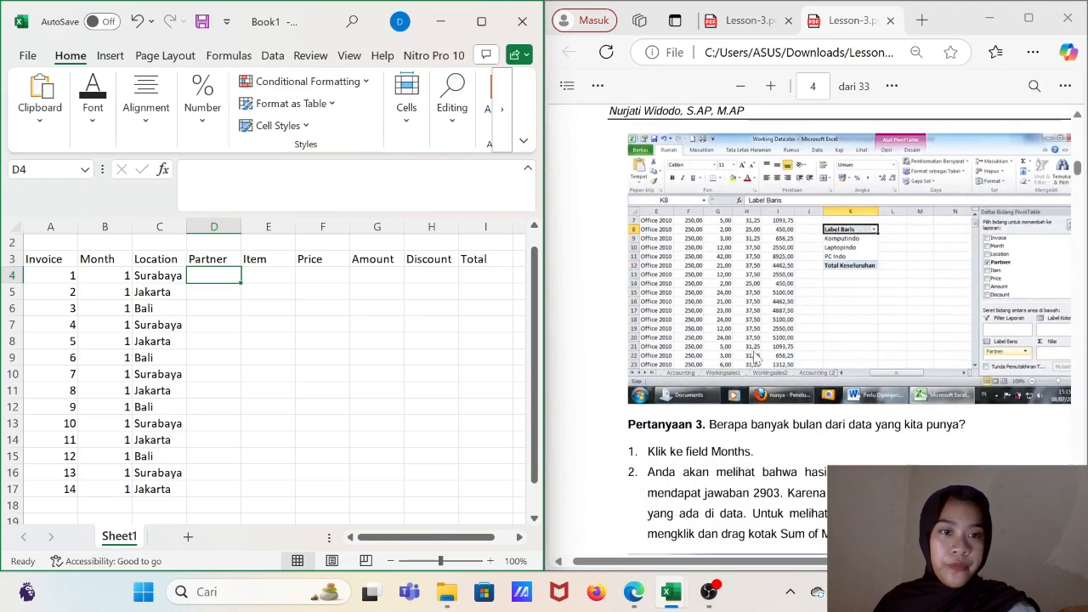
scroll(755, 358, "down", 1)
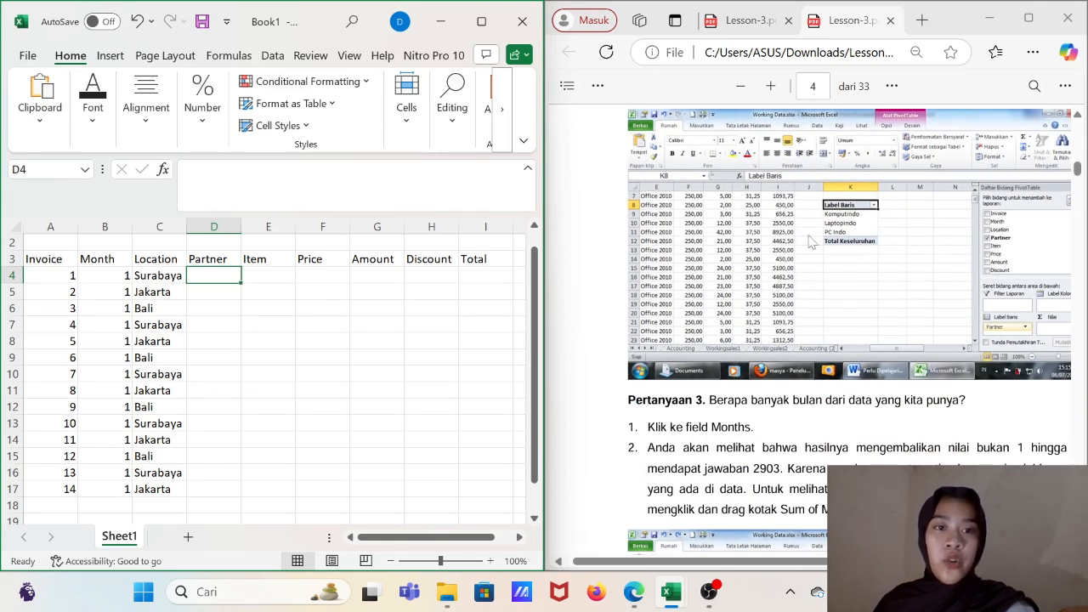
scroll(812, 243, "up", 15)
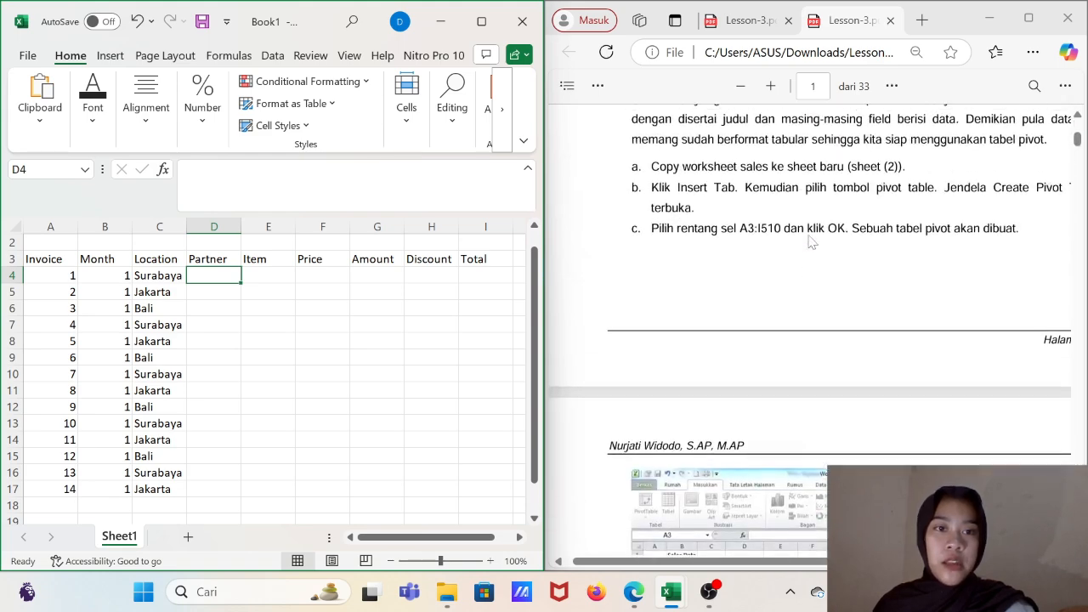
scroll(811, 243, "down", 8)
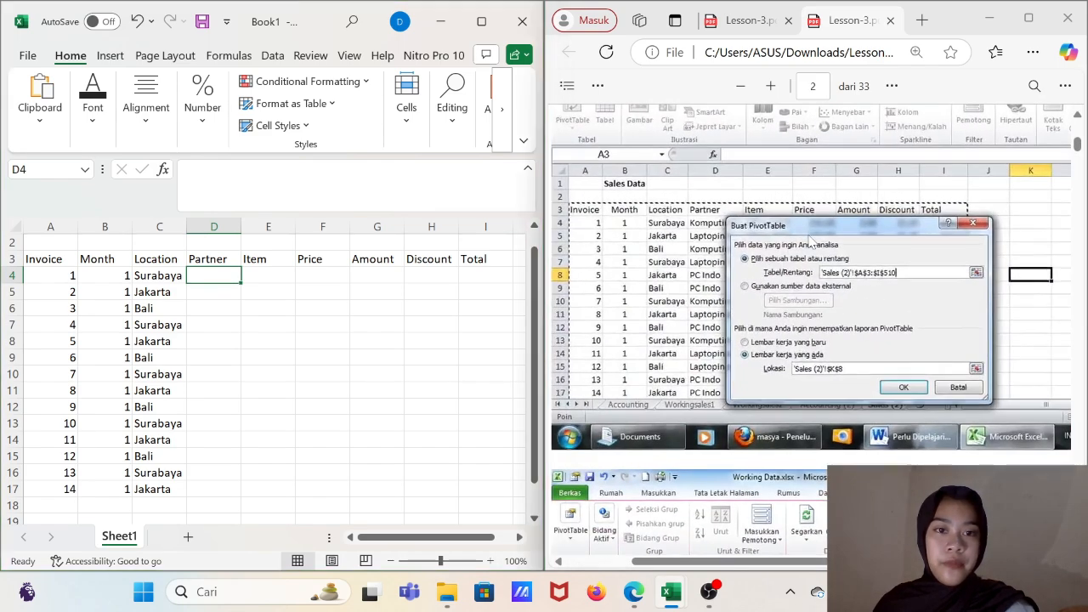
left_click(812, 243)
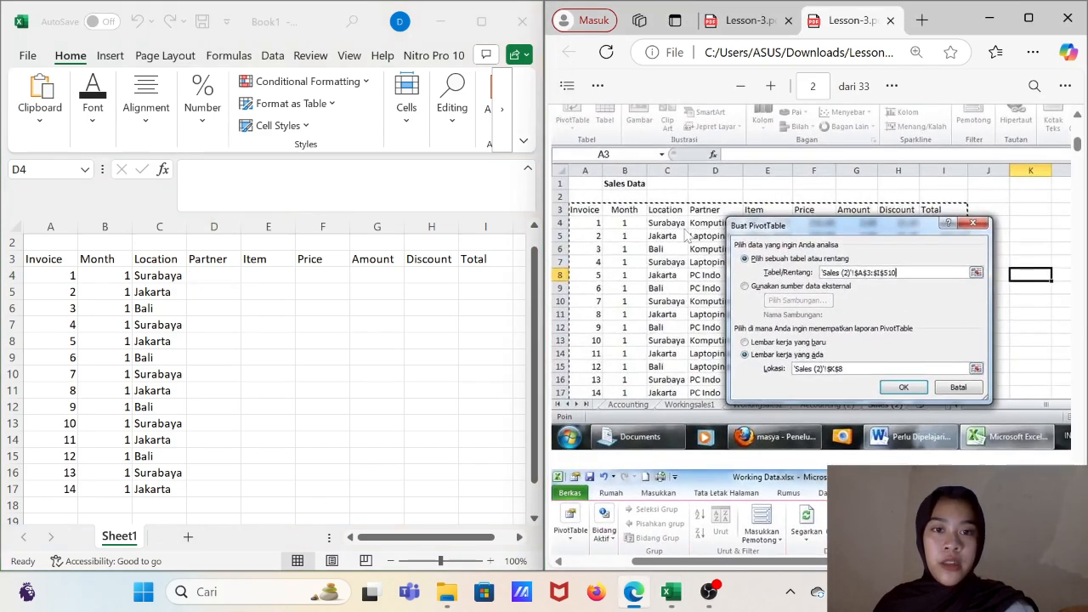
- Start the Partner column with Komputindo in D4 and Laptopindo in D5
left_click(211, 276)
type("Ko")
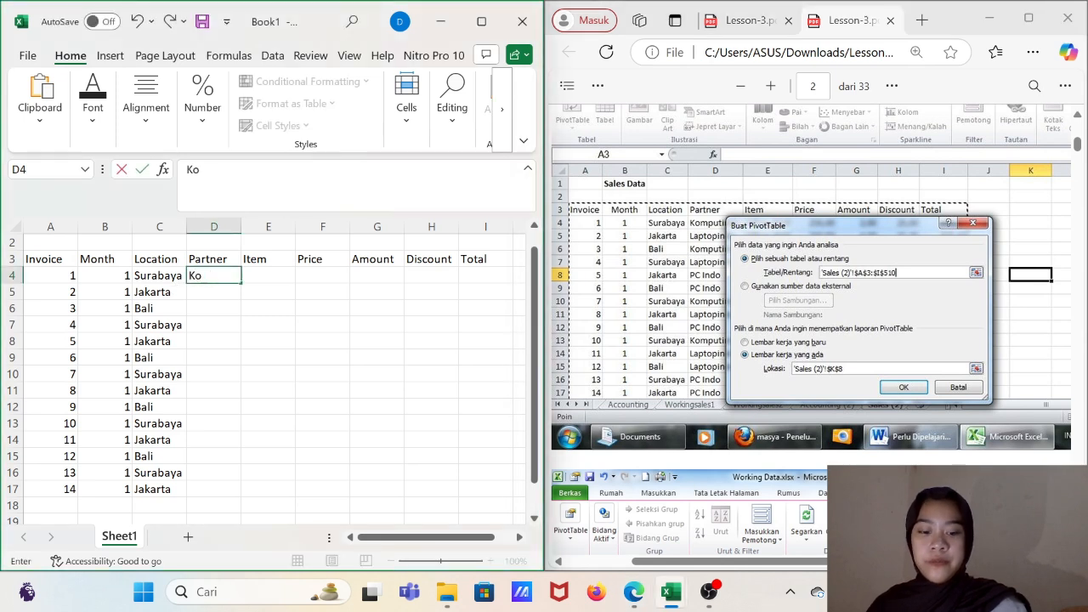
type("mputindo")
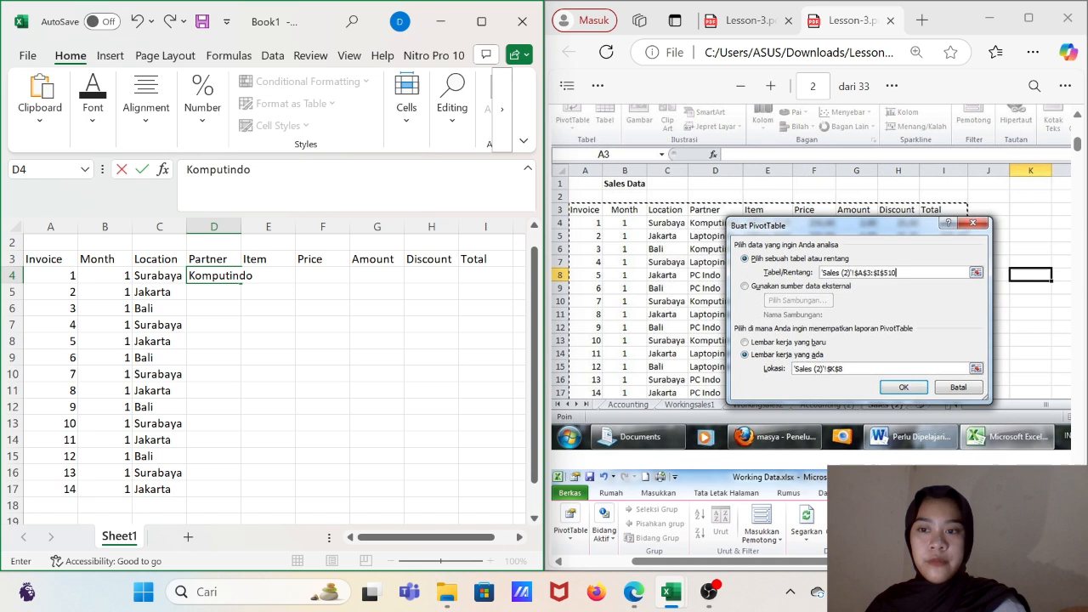
key("Return")
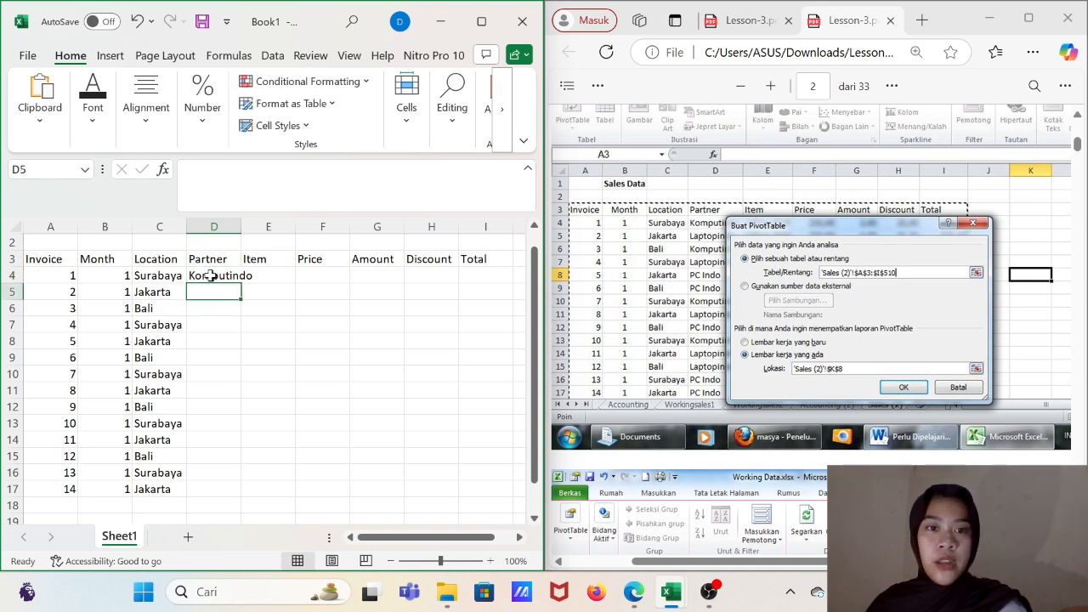
type("Laptop")
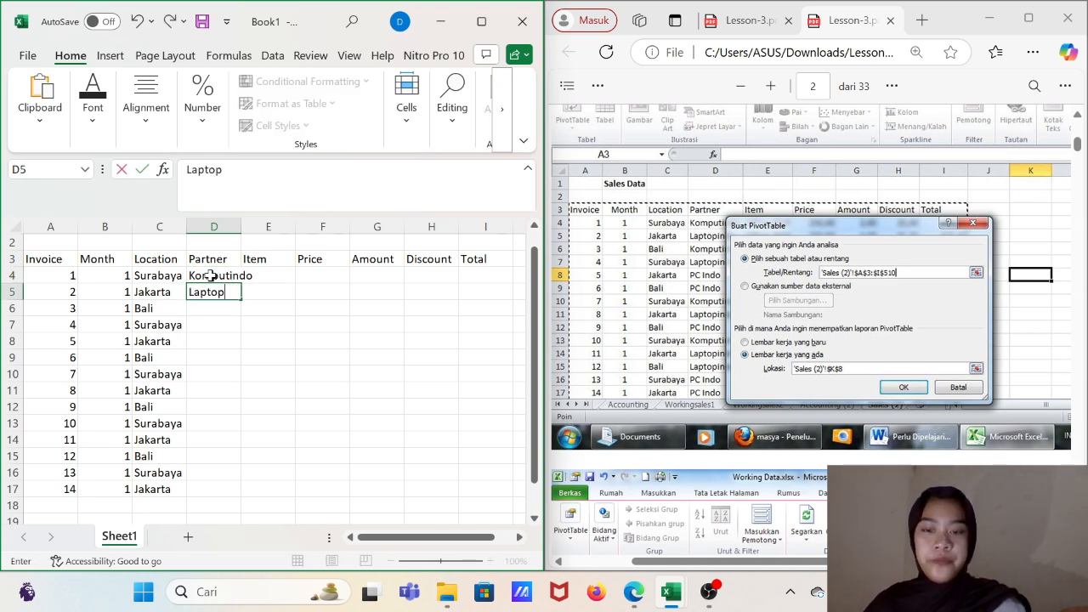
type("indo")
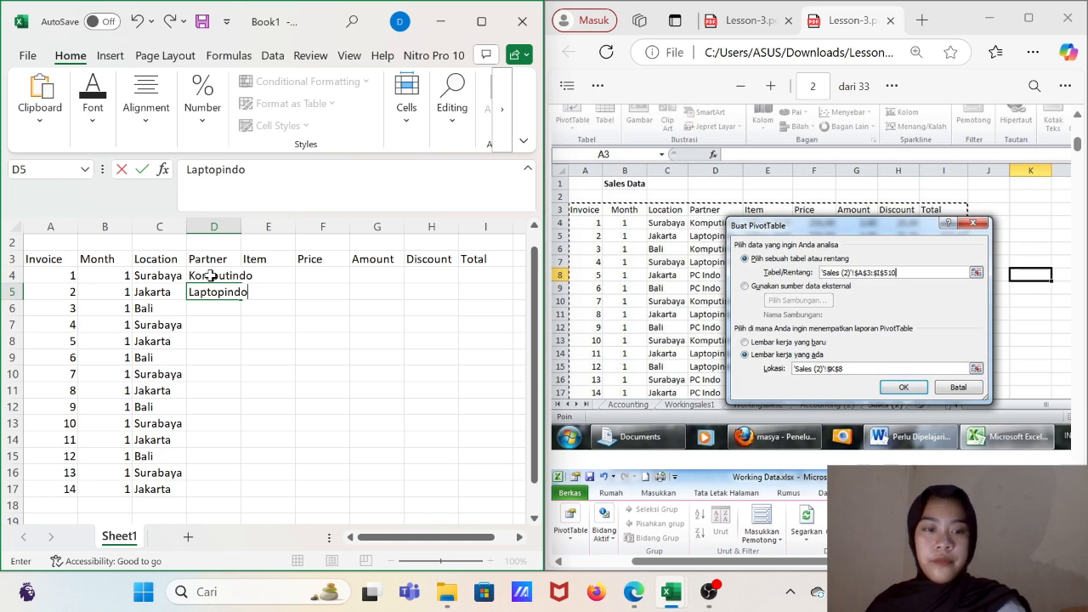
key("Return")
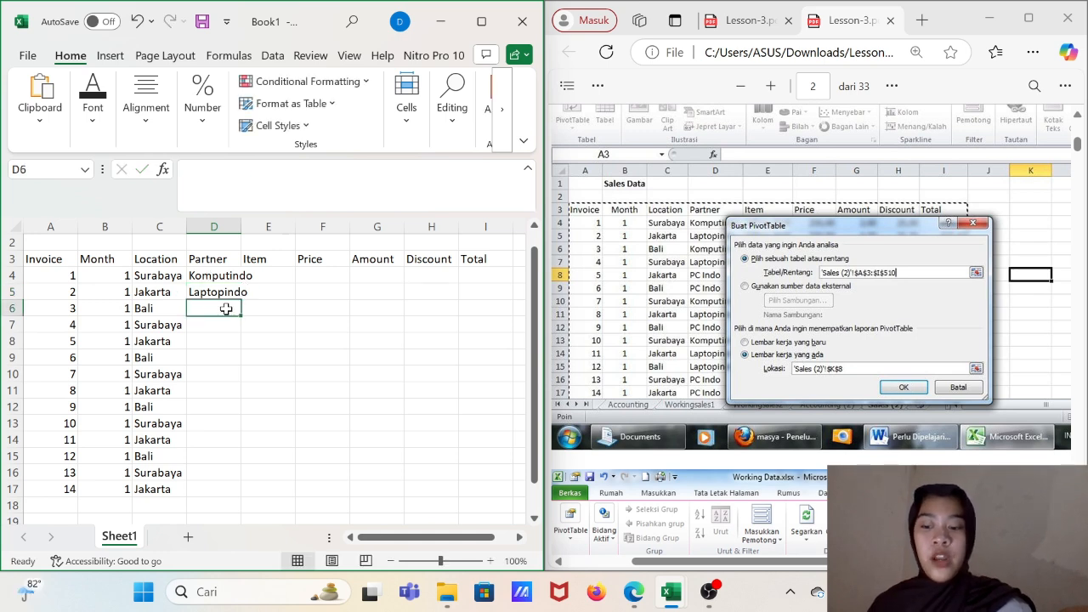
- Enter the partners Komputindo in D6 and Laptopindo in D7
type("Kom")
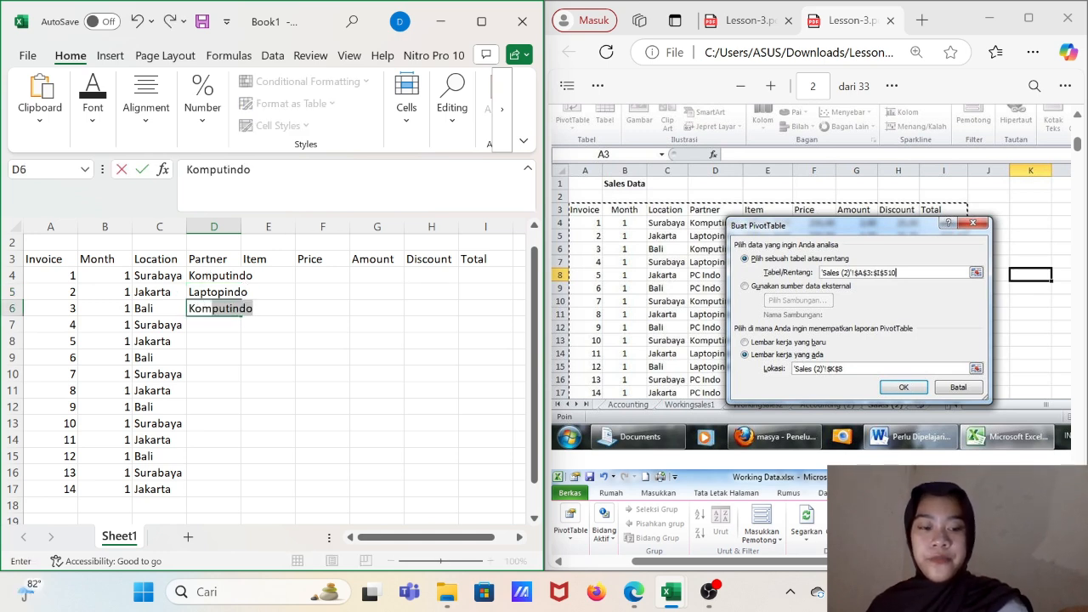
key("Return")
type("Laptopindo")
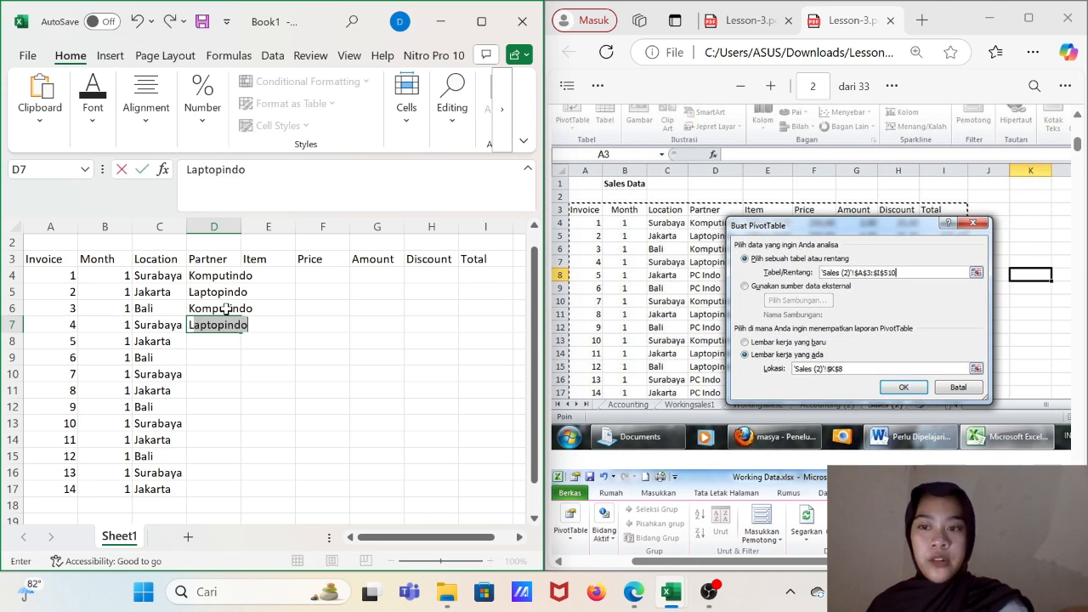
key("Return")
- Enter PC Indo as the partner in cells D8 and D9
type("PC")
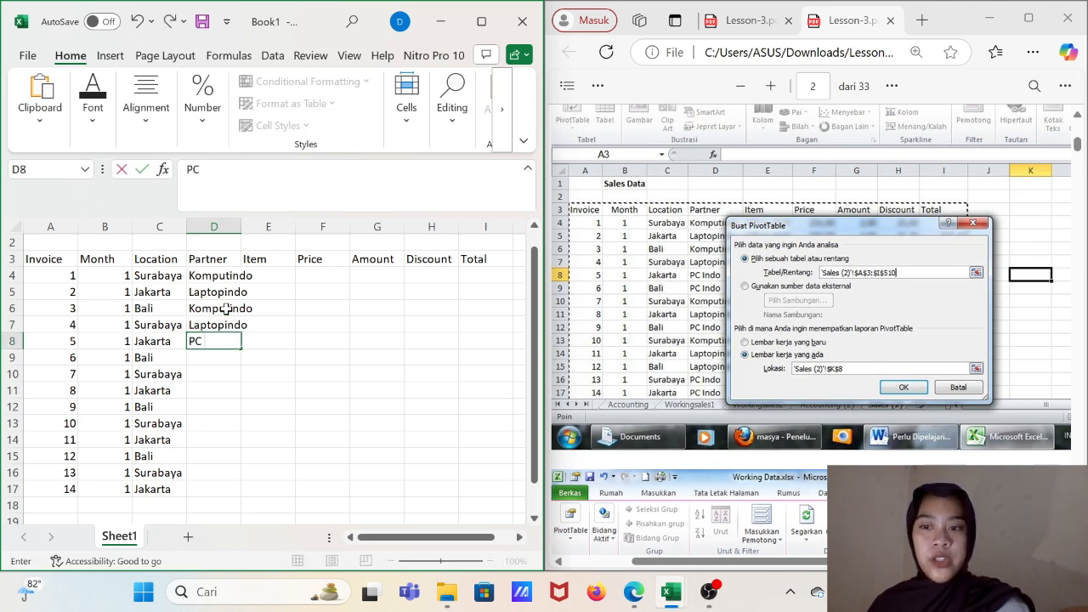
type(" IND")
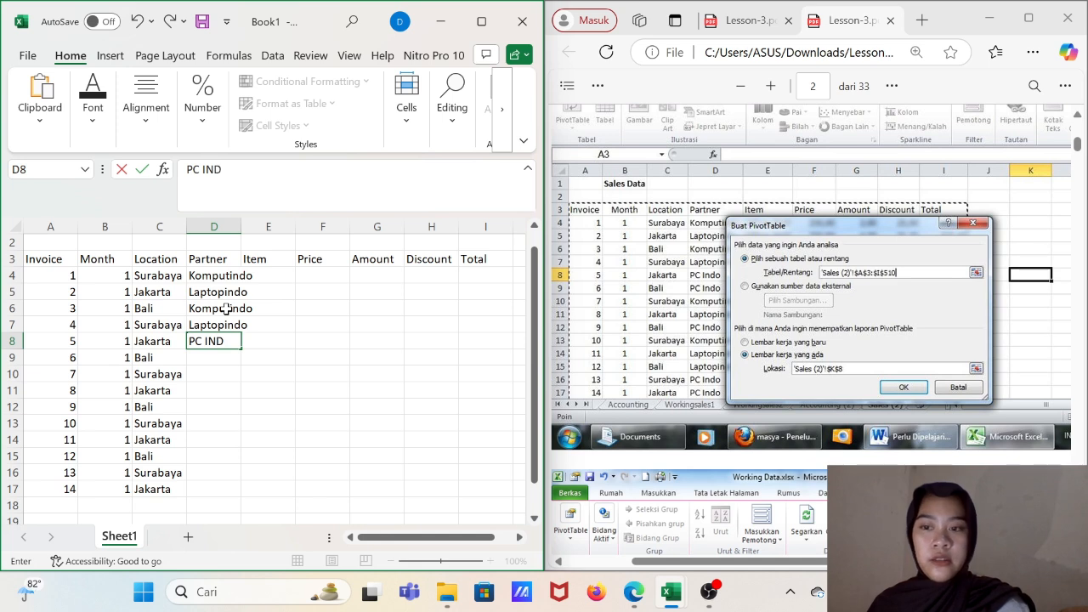
type("ndo")
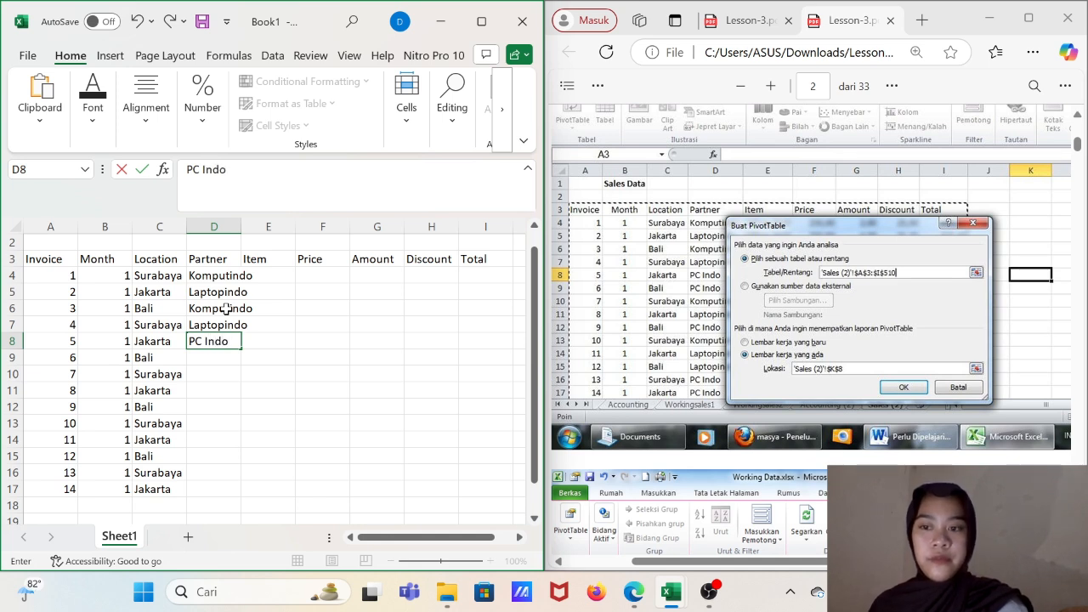
key("Return")
type("PC Indo")
key("Return")
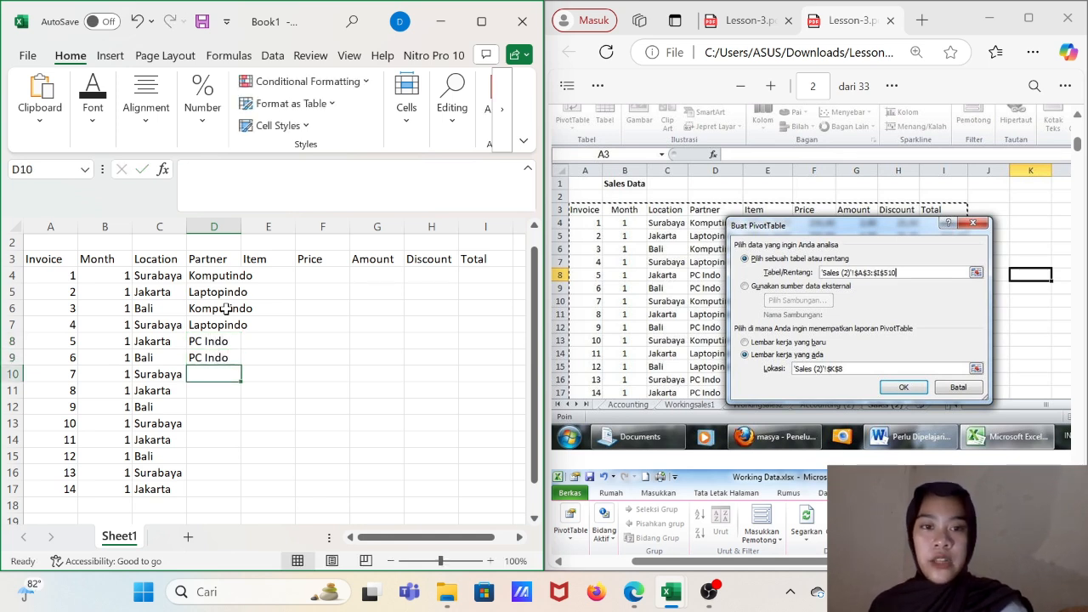
- Enter the partners Komputindo, Laptopindo and PC Indo in cells D10 to D12
type("Komputindo")
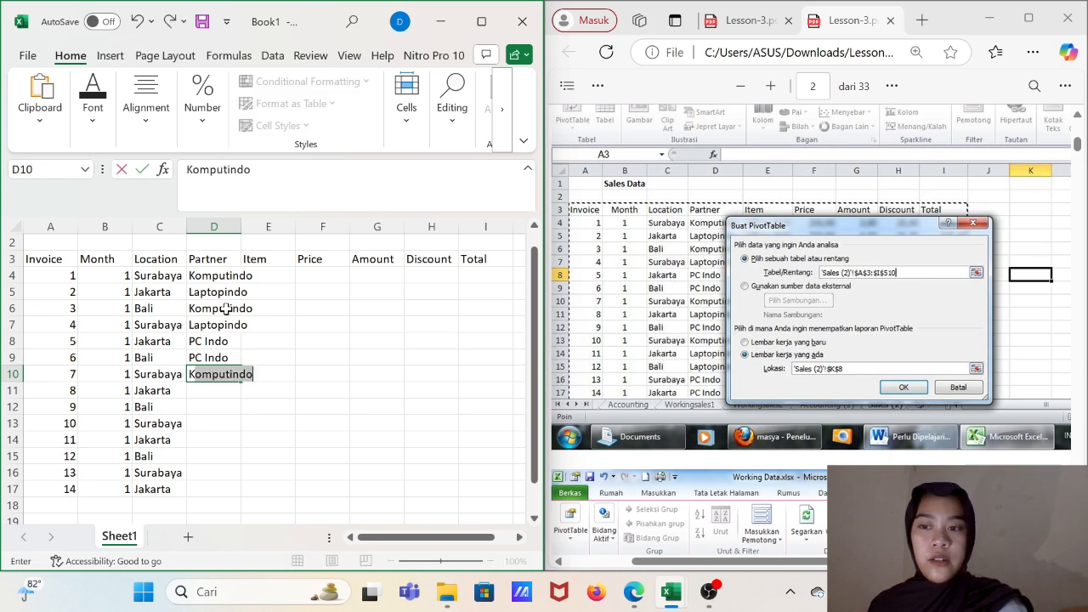
key("Return")
type("Laptopindo")
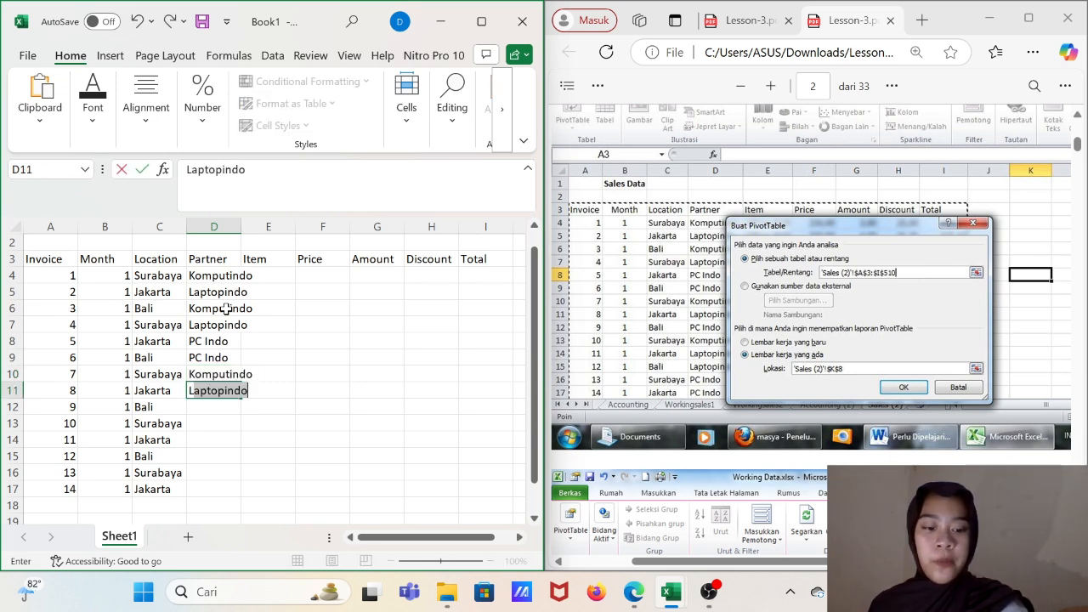
key("Return")
type("PC Indo")
key("Return")
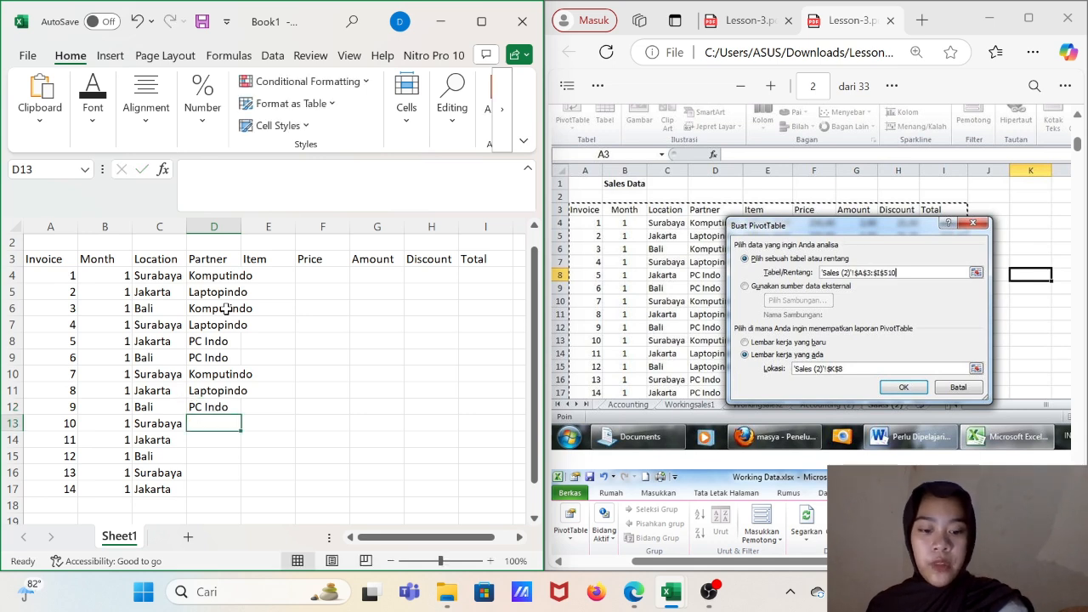
- Enter the partners Komputindo in D13 and Laptopindo in D14 and D15
type("Komputindo")
key("Return")
type("L")
key("Return")
type("L")
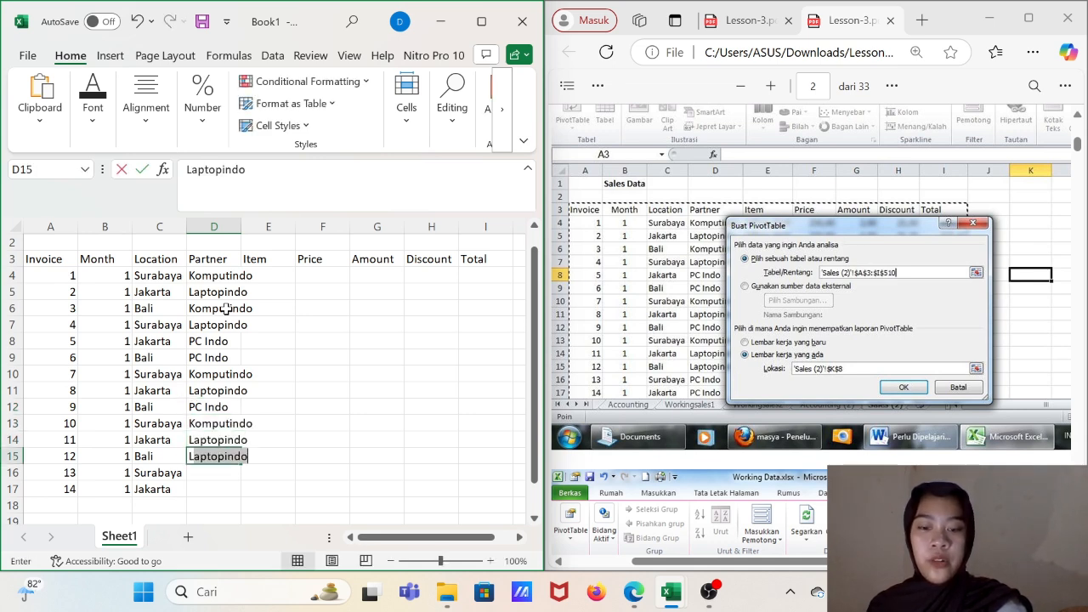
key("Return")
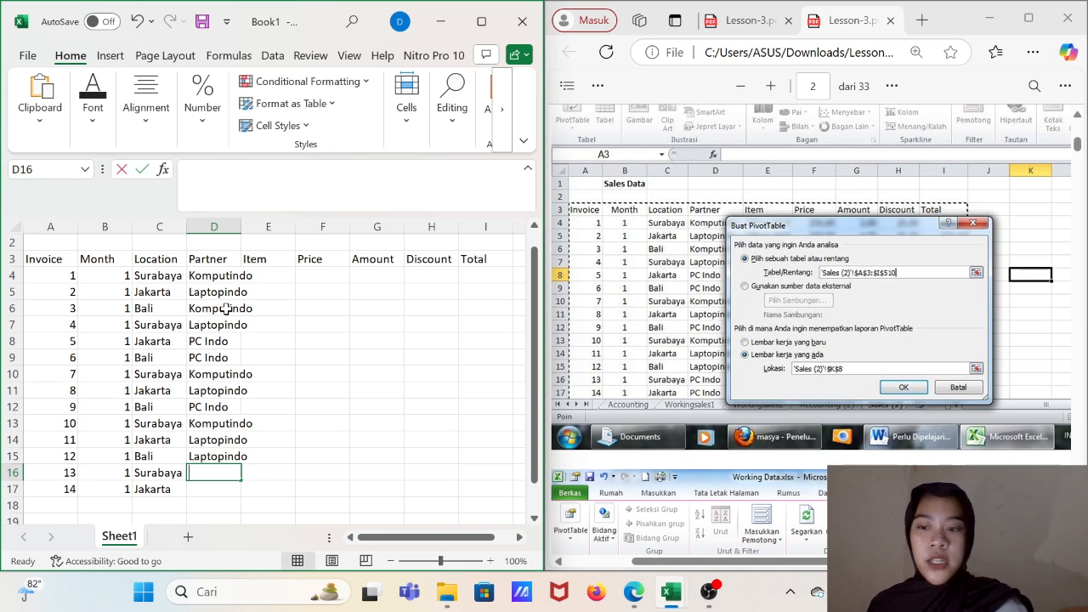
- Enter PC Indo as the partner in D16 and D17, and widen the Partner column to fit its names
type("PC Indo")
key("Return")
type("P")
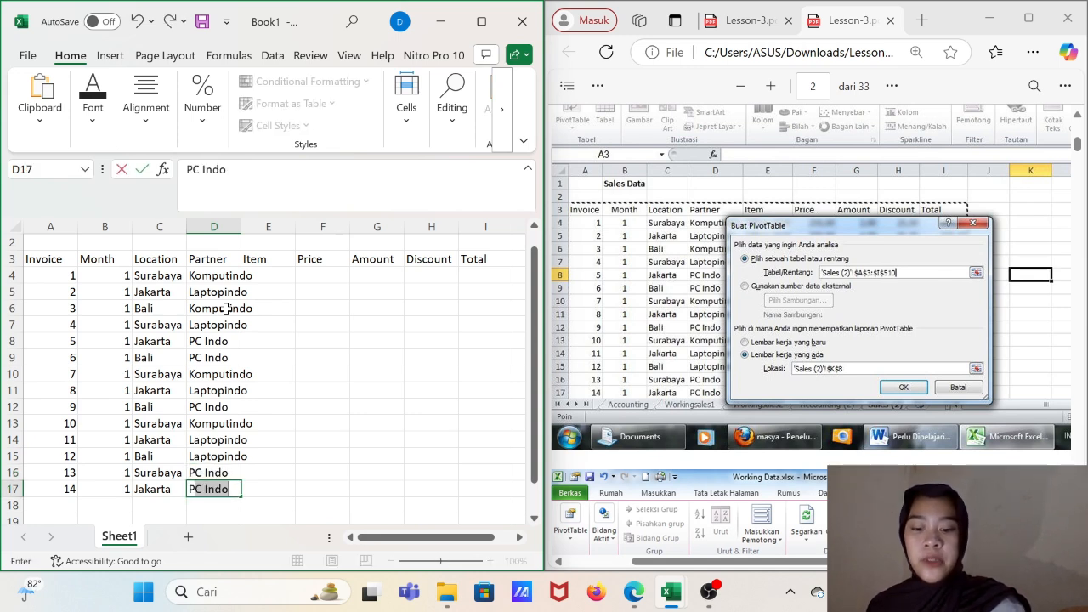
key("Return")
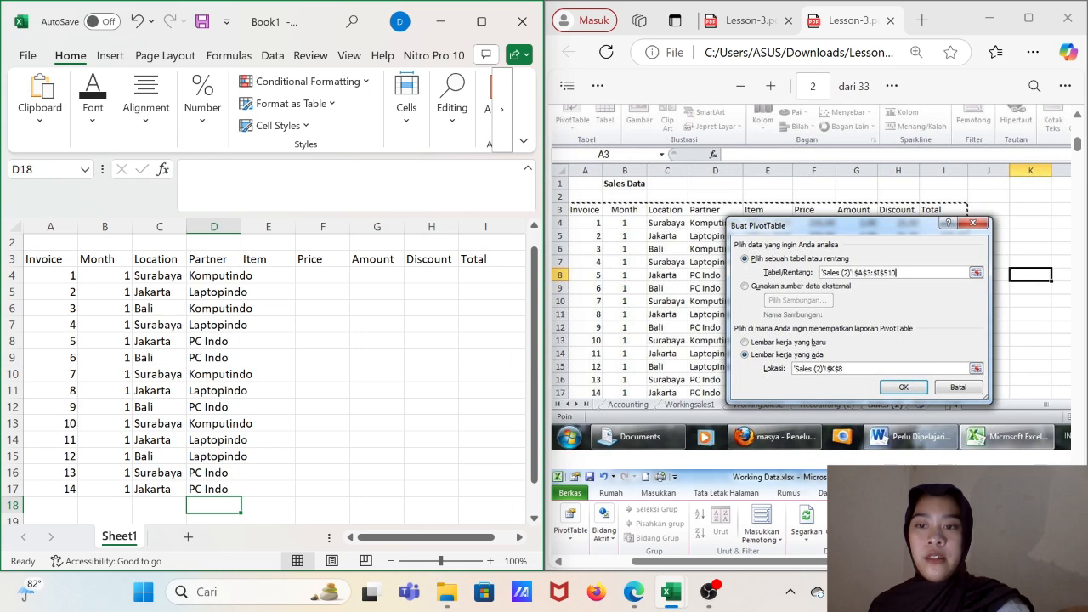
left_click_drag(244, 223, 275, 223)
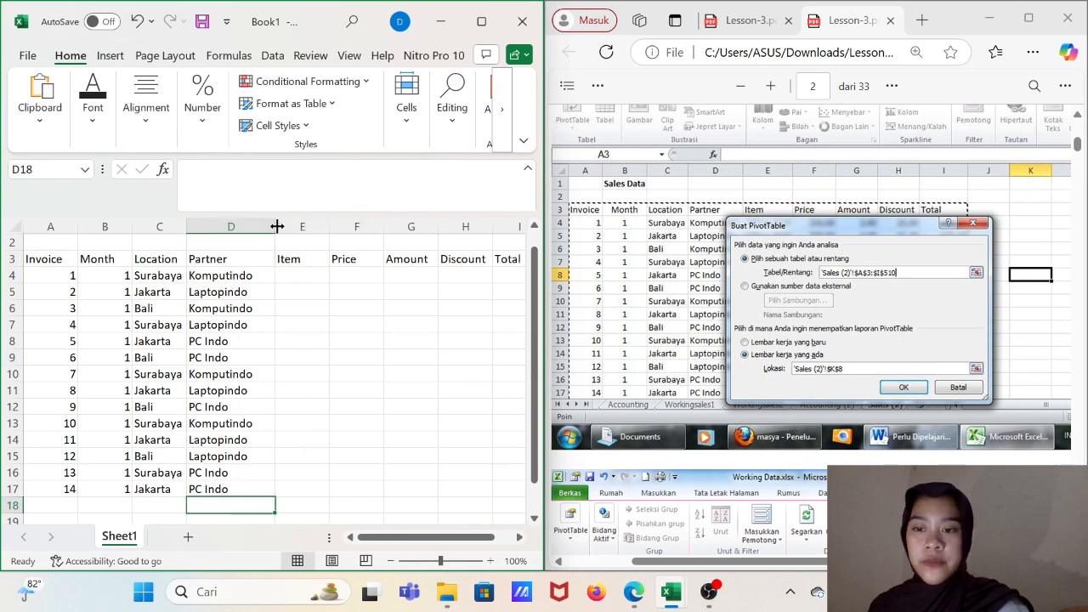
- Look through the lesson PDF's worksheet illustrations for an unobstructed view of the Item and Price columns
left_click(311, 272)
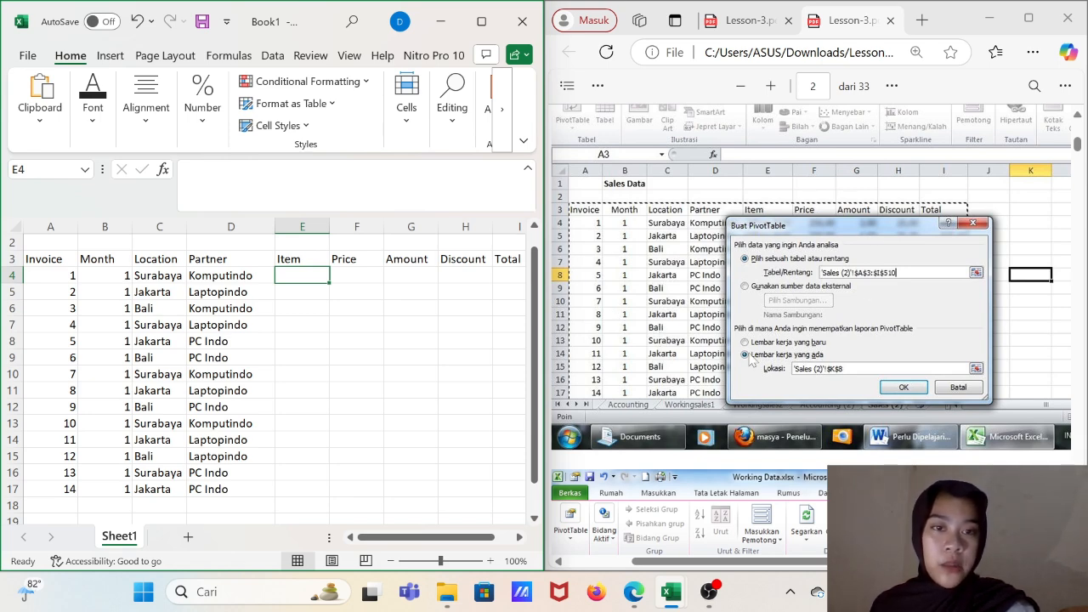
scroll(749, 359, "down", 5)
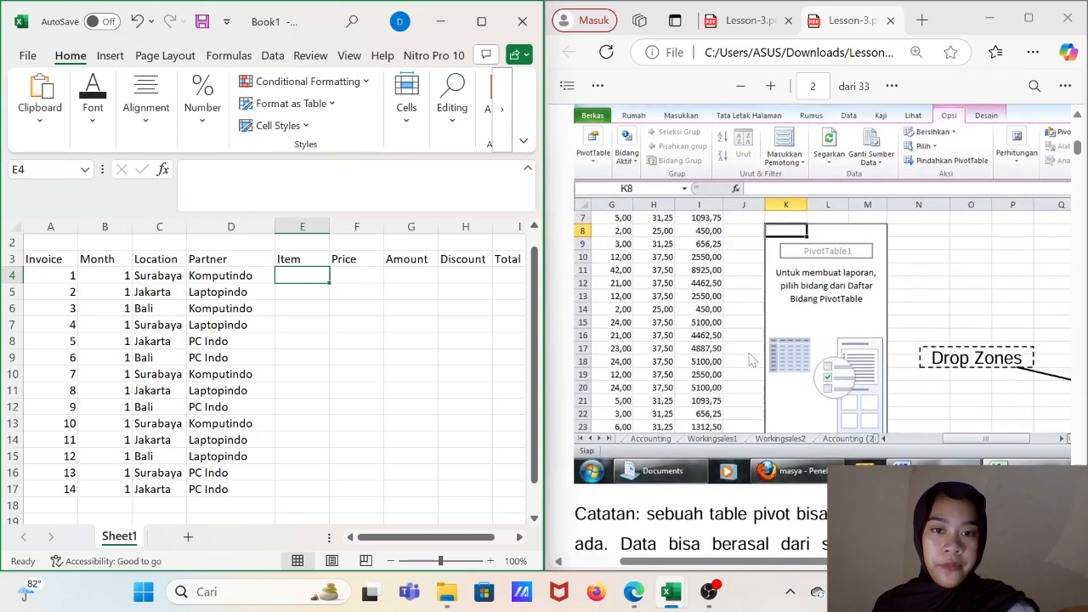
scroll(750, 359, "up", 5)
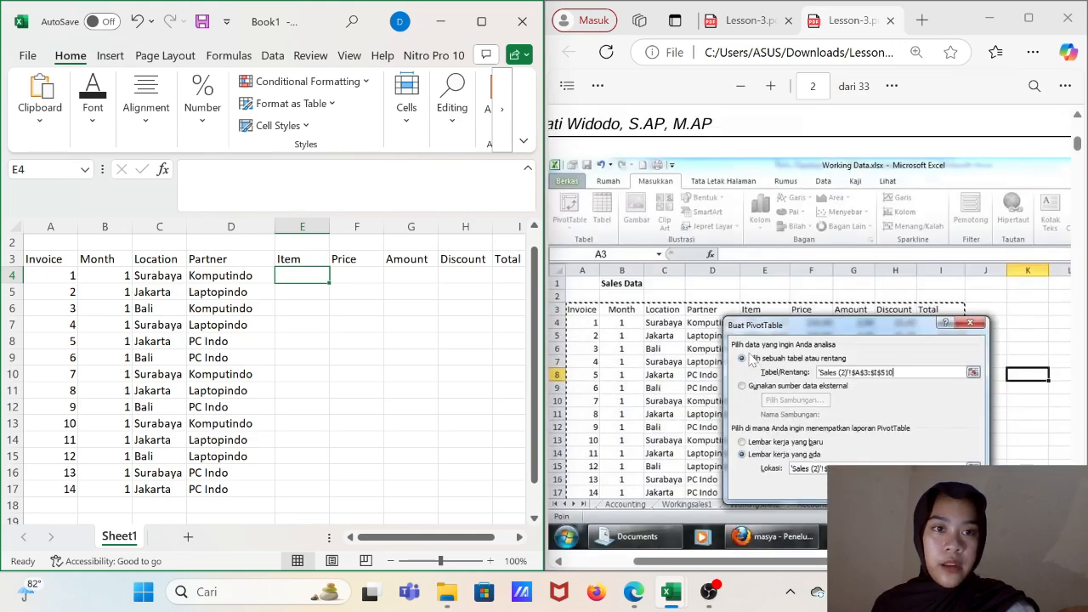
scroll(750, 358, "down", 1)
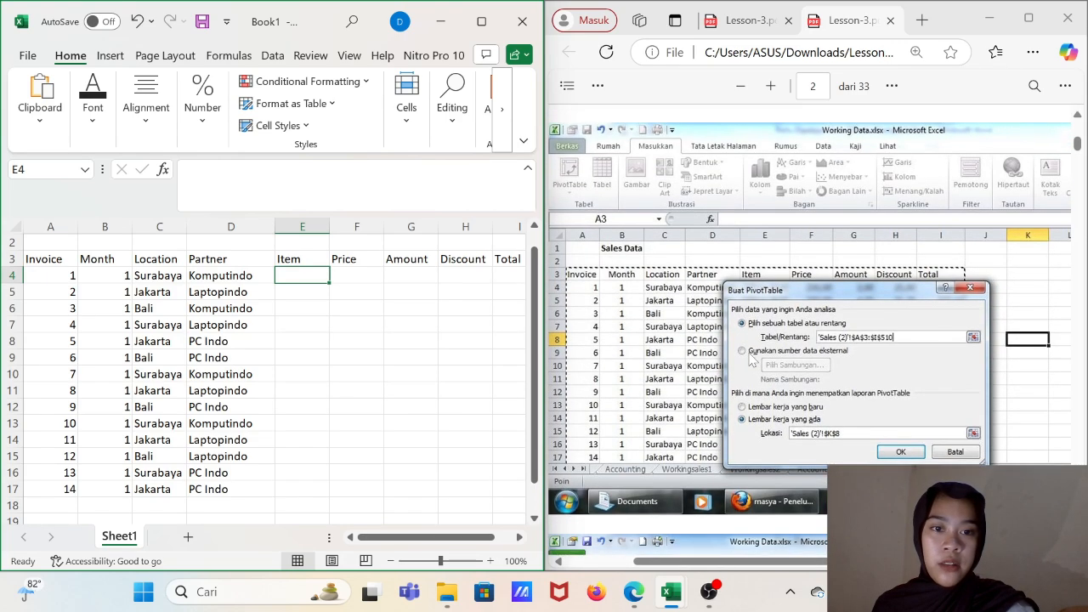
scroll(750, 359, "down", 10)
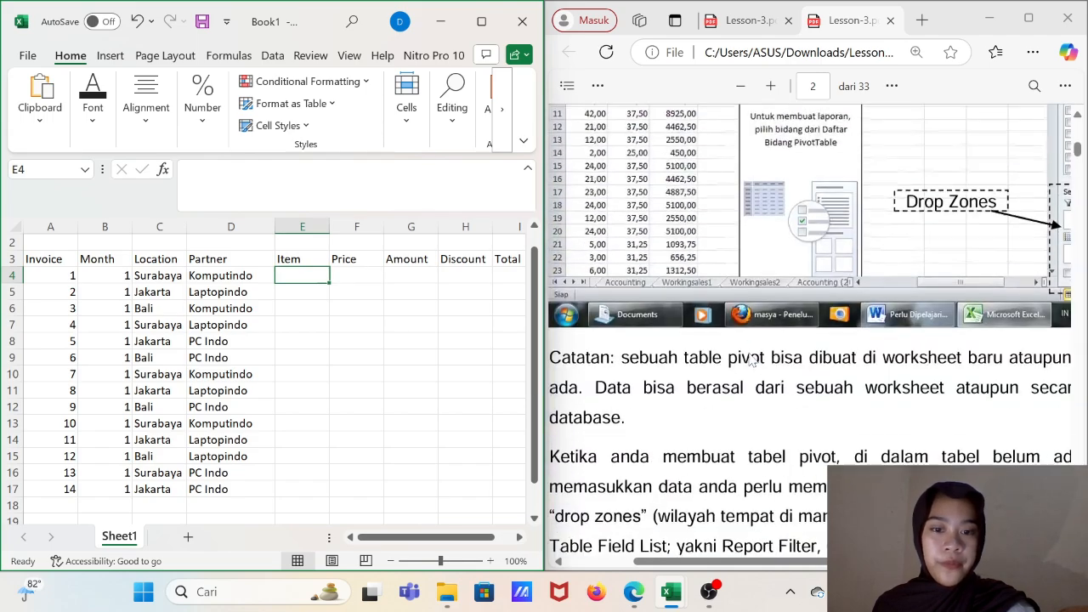
scroll(749, 359, "down", 15)
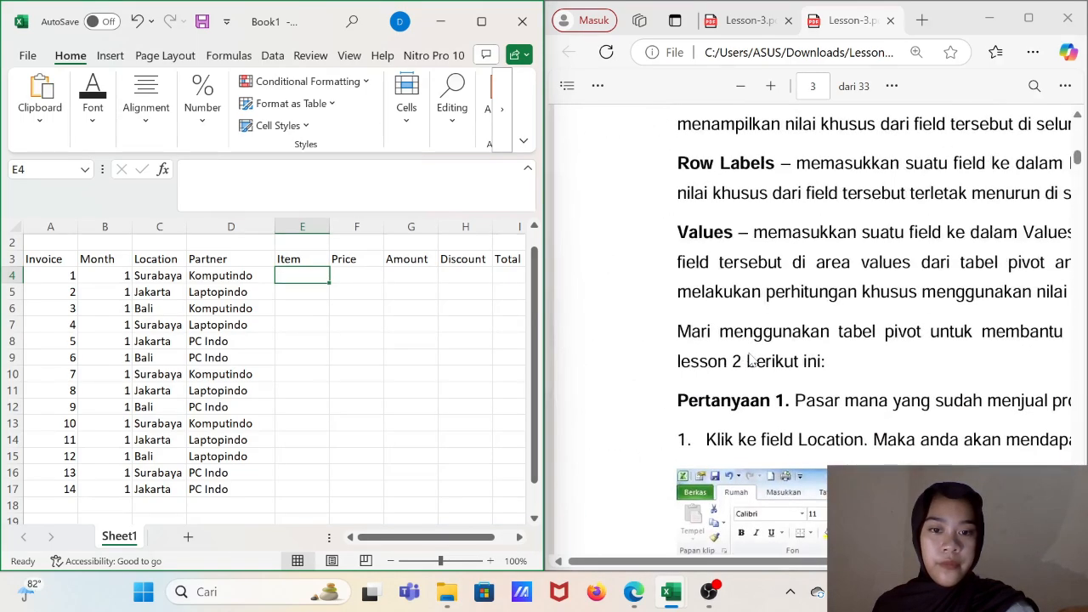
scroll(750, 358, "up", 1)
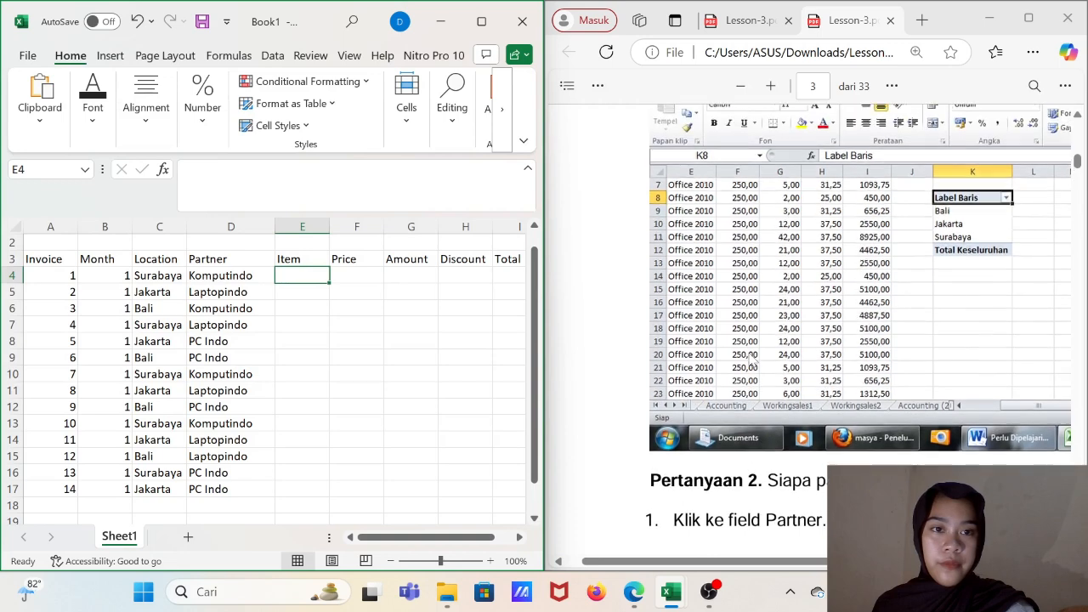
- Enter Office 2010 as the item in cells E4 to E8
left_click(419, 295)
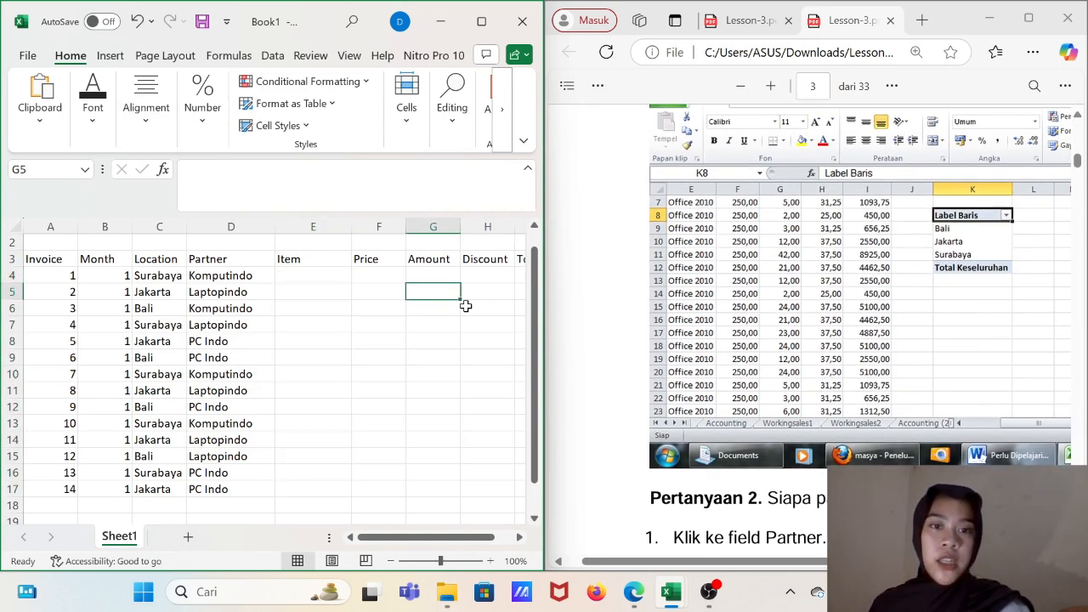
left_click(299, 277)
type("Office 2010")
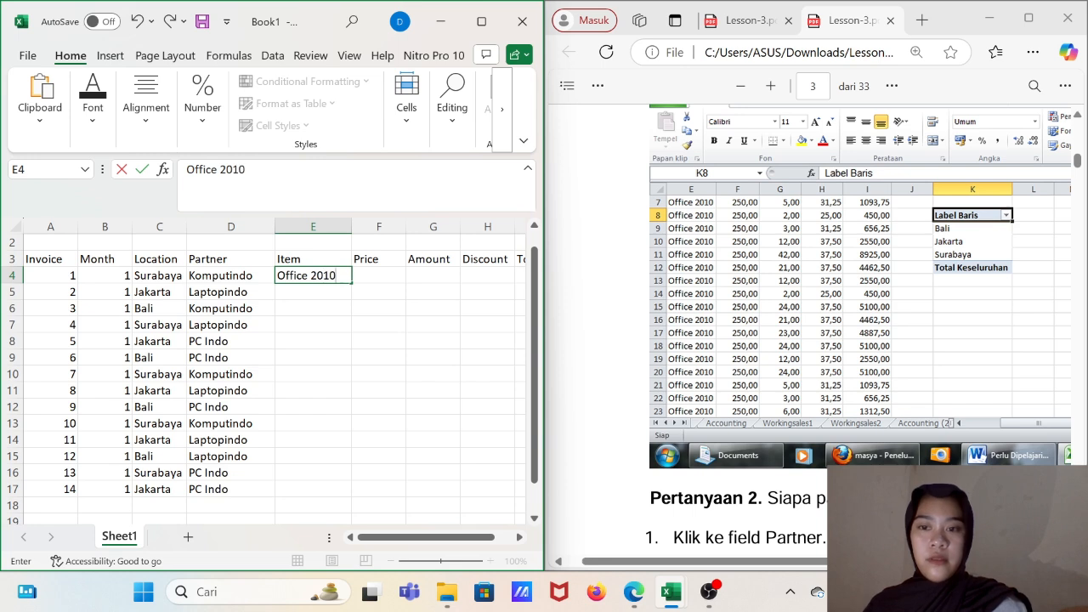
key("Return")
type("Office 2010")
key("Return")
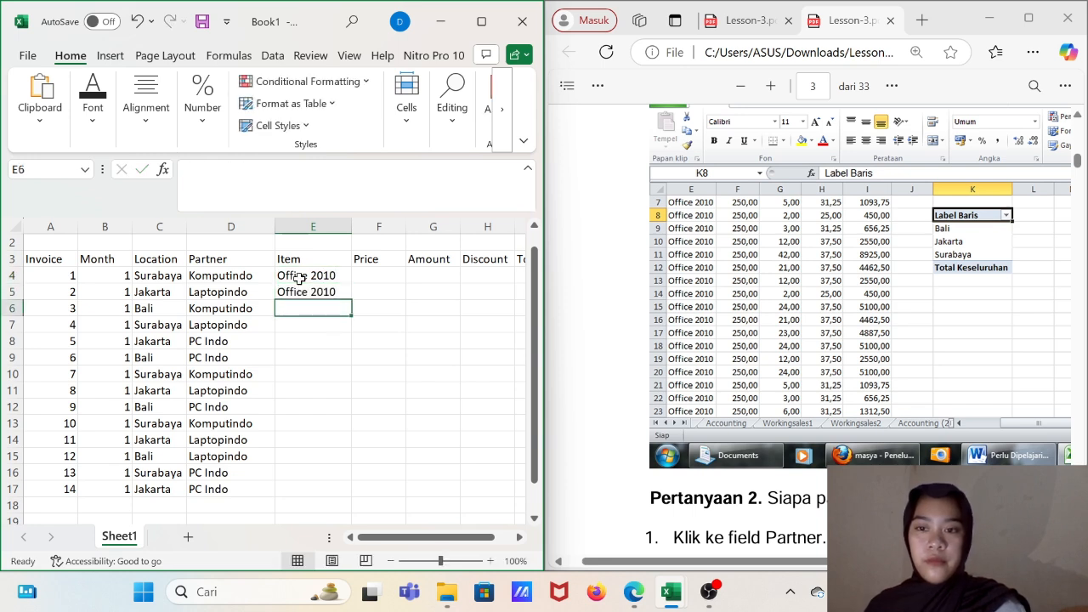
type("O")
key("Return")
type("O")
key("Return")
type("O")
- Complete the Item column with Office 2010 in cells E9 to E17
key("Return")
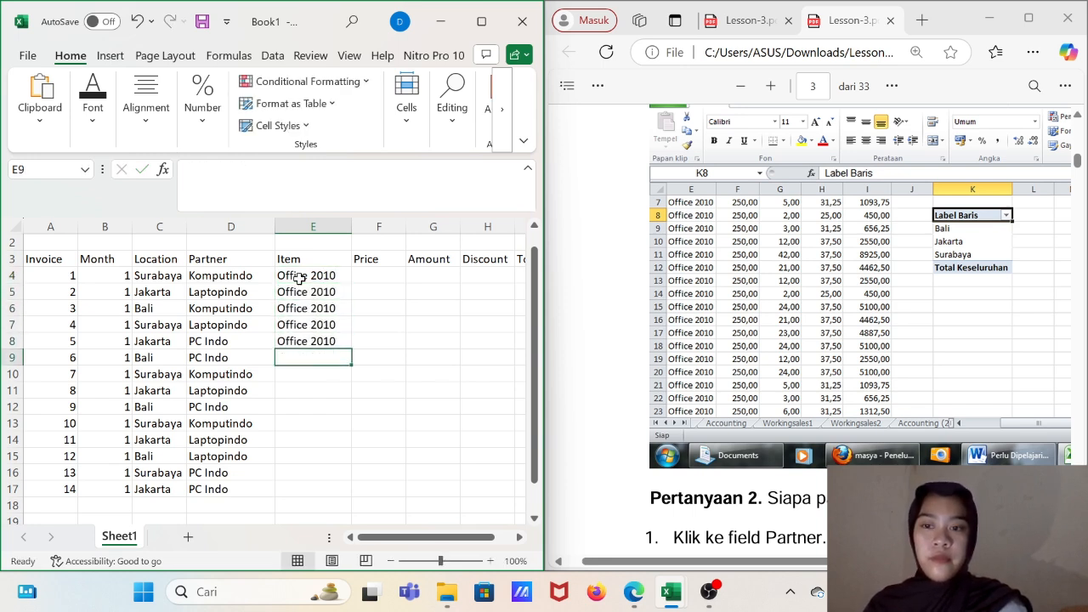
type("O")
key("Return")
type("O")
key("Return")
type("O")
key("Return")
type("O")
key("Return")
type("O")
key("Return")
type("O")
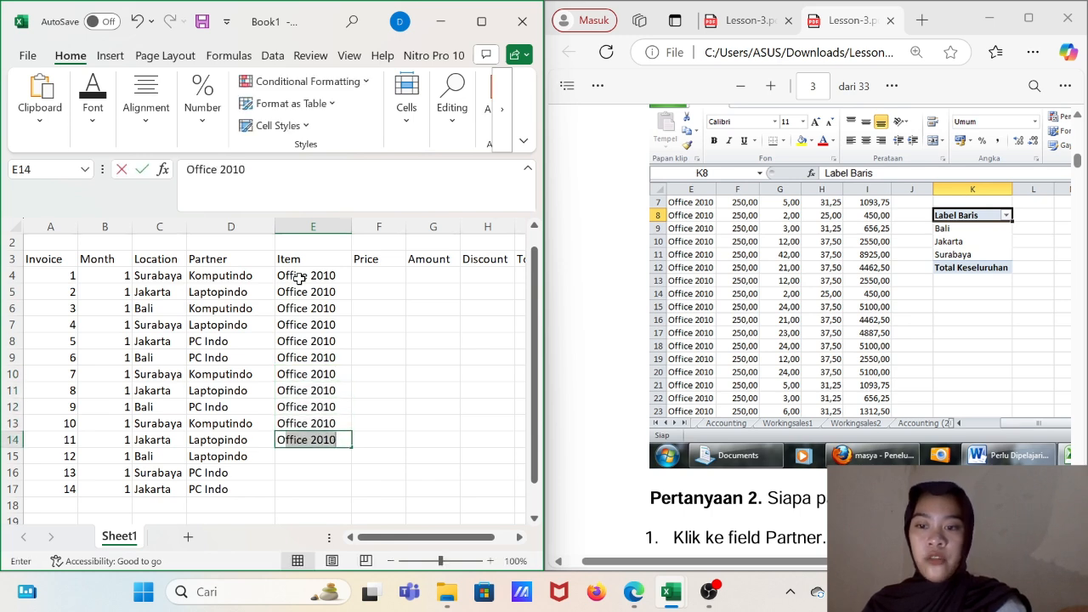
key("Return")
type("O")
key("Return")
type("O")
key("Return")
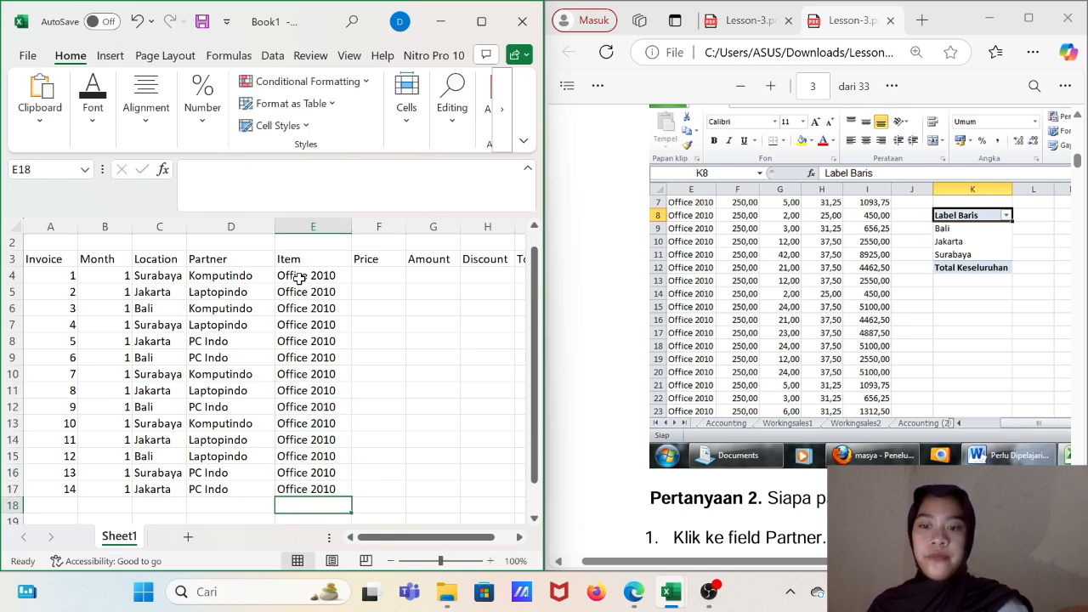
- Enter the price 250 in F4 and F5, and fill it down the Price column to F17
left_click(390, 272)
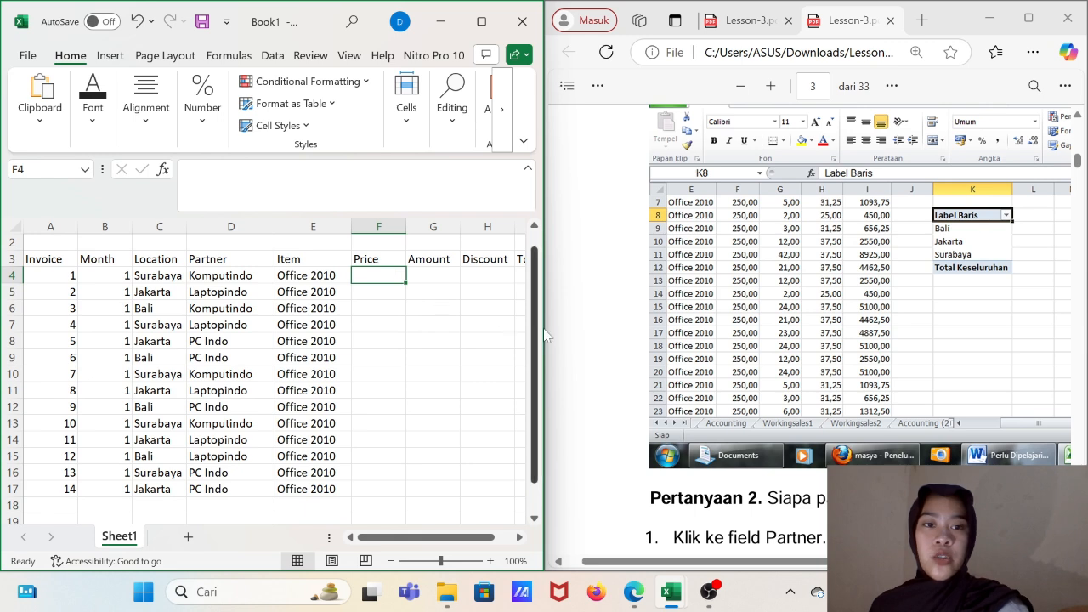
type("250")
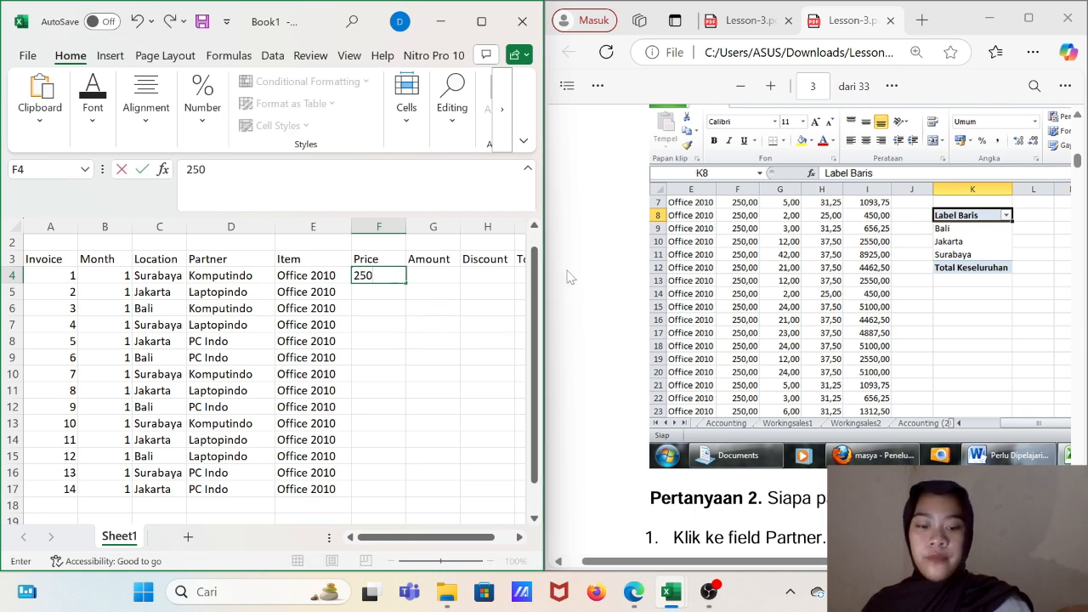
key("Return")
type("250")
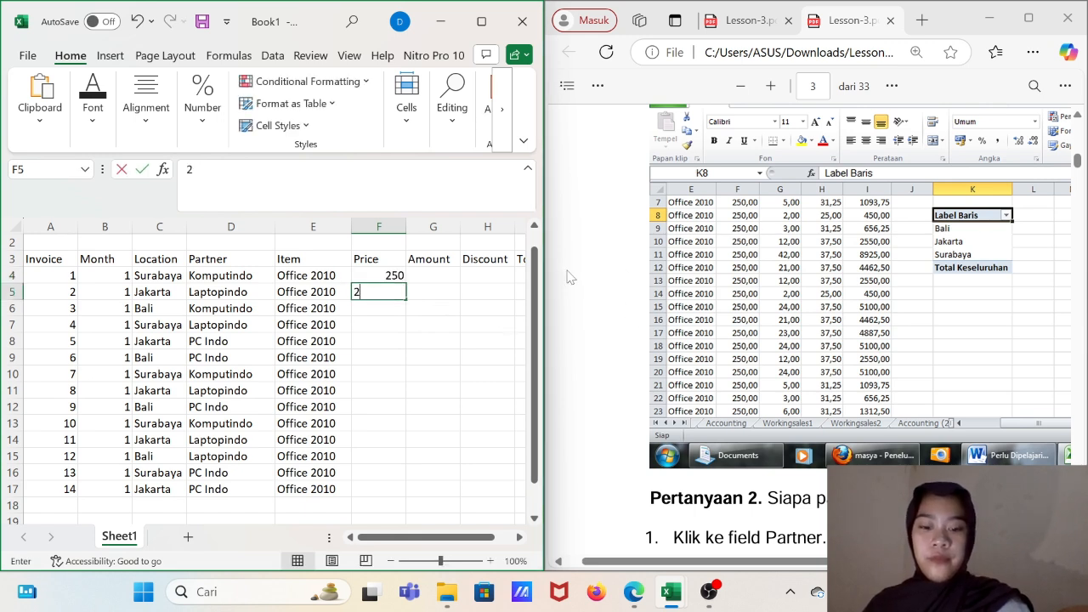
key("Return")
key("Return")
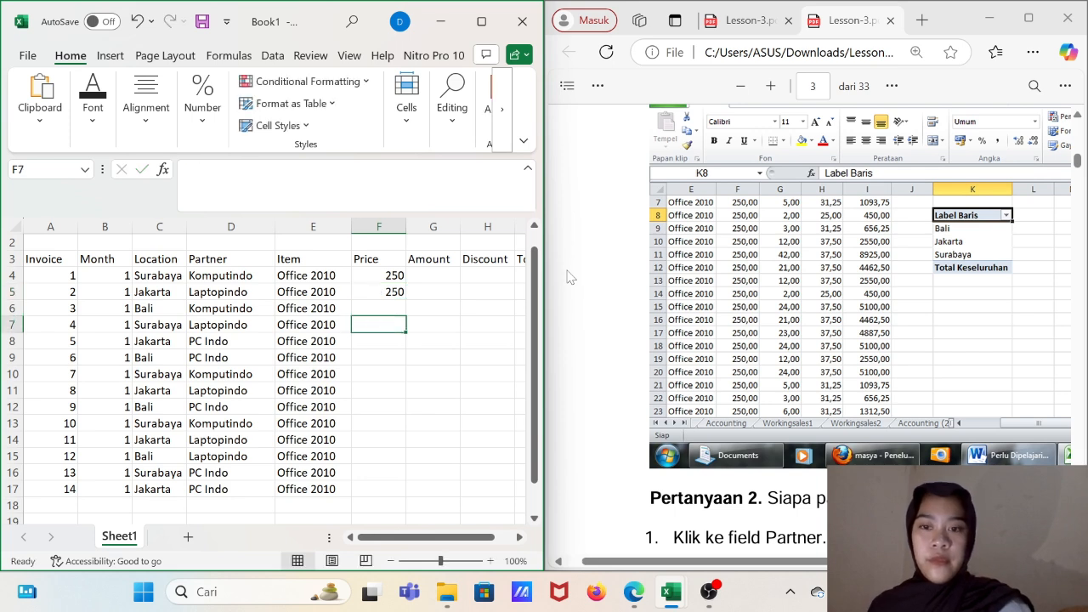
left_click(398, 294)
mouse_move(400, 295)
left_mouse_down()
mouse_move(408, 292)
mouse_move(404, 493)
left_mouse_up()
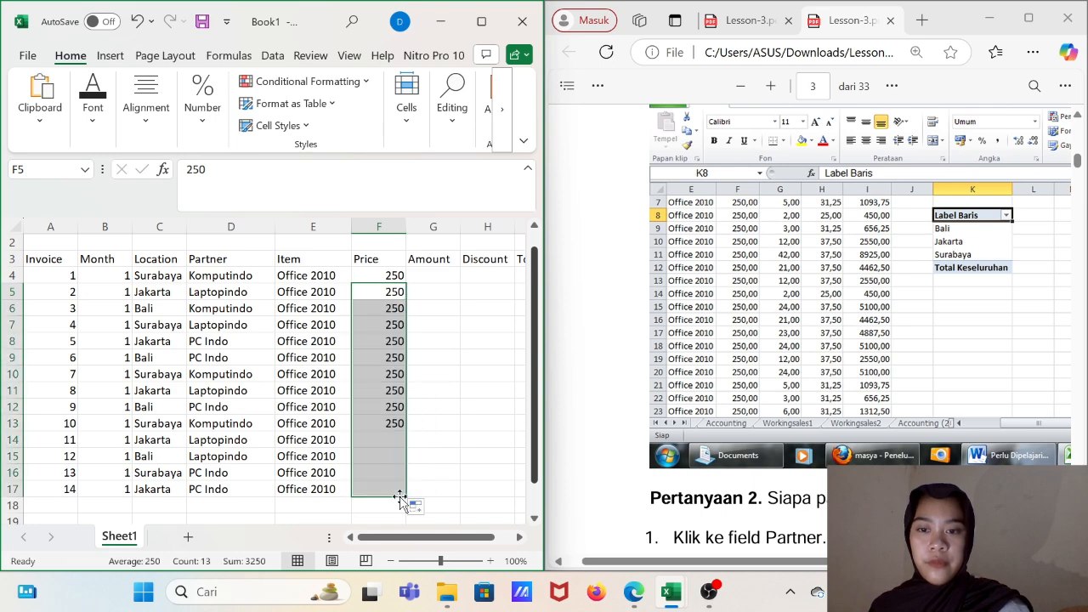
left_click(426, 274)
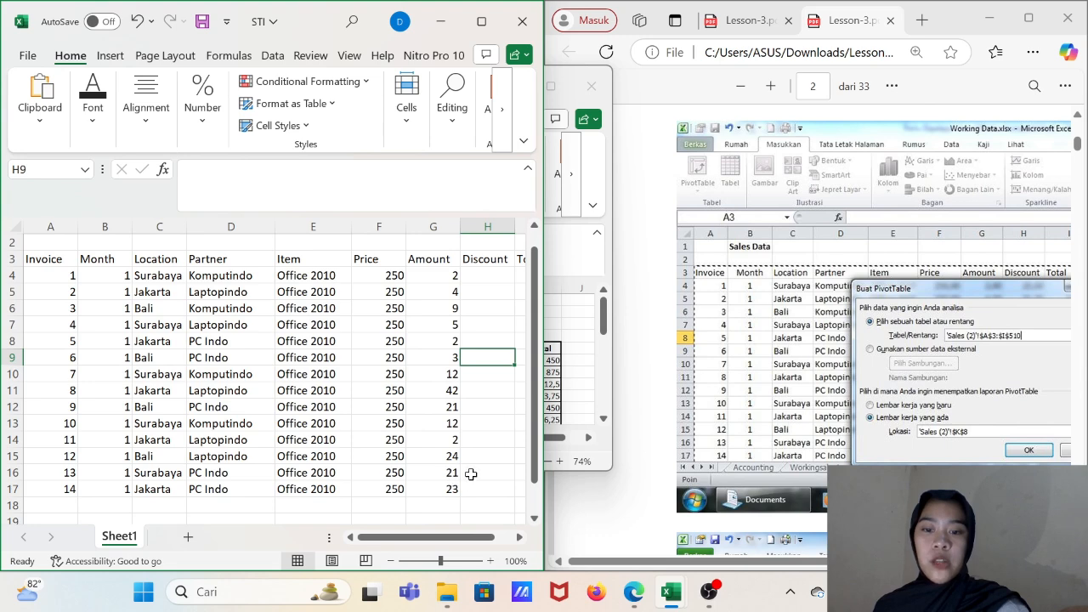
left_click(484, 281)
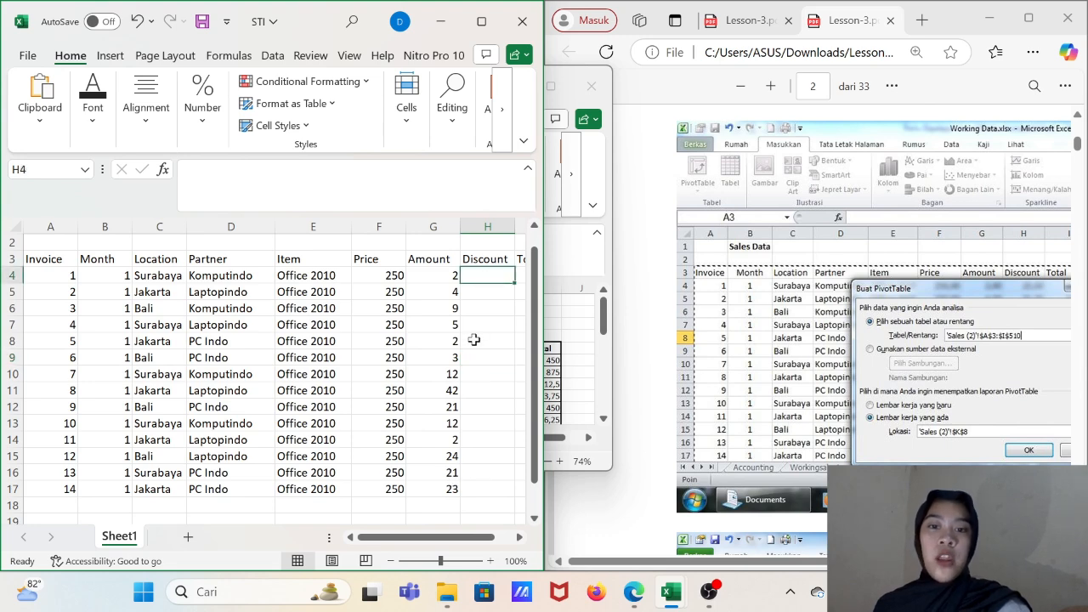
scroll(864, 334, "down", 5)
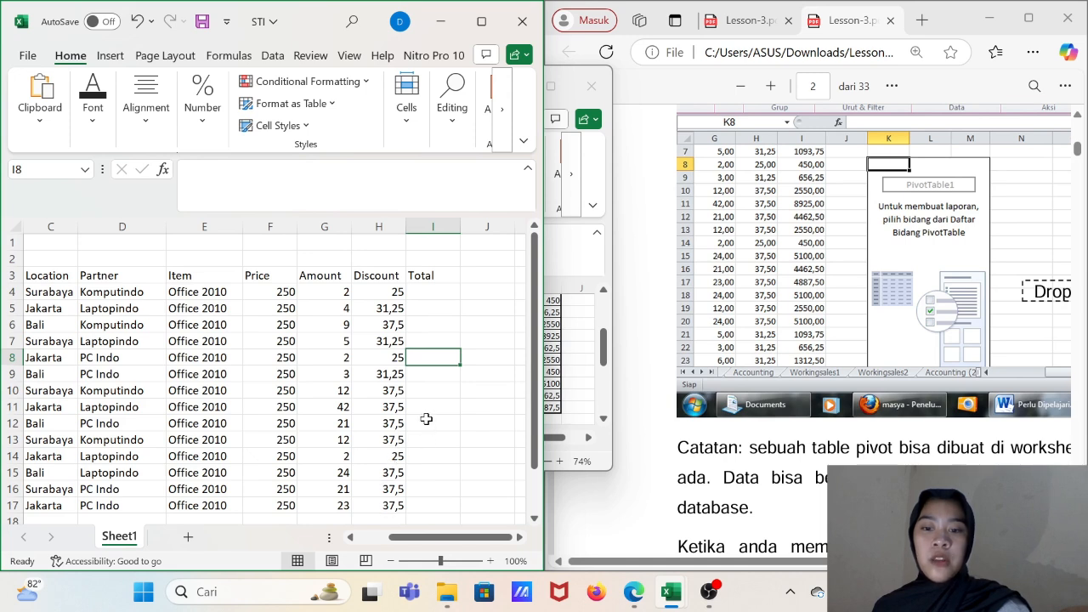
- Calculate the first invoice's total in I4 with the formula =(F4-H4)*G4
left_click(430, 293)
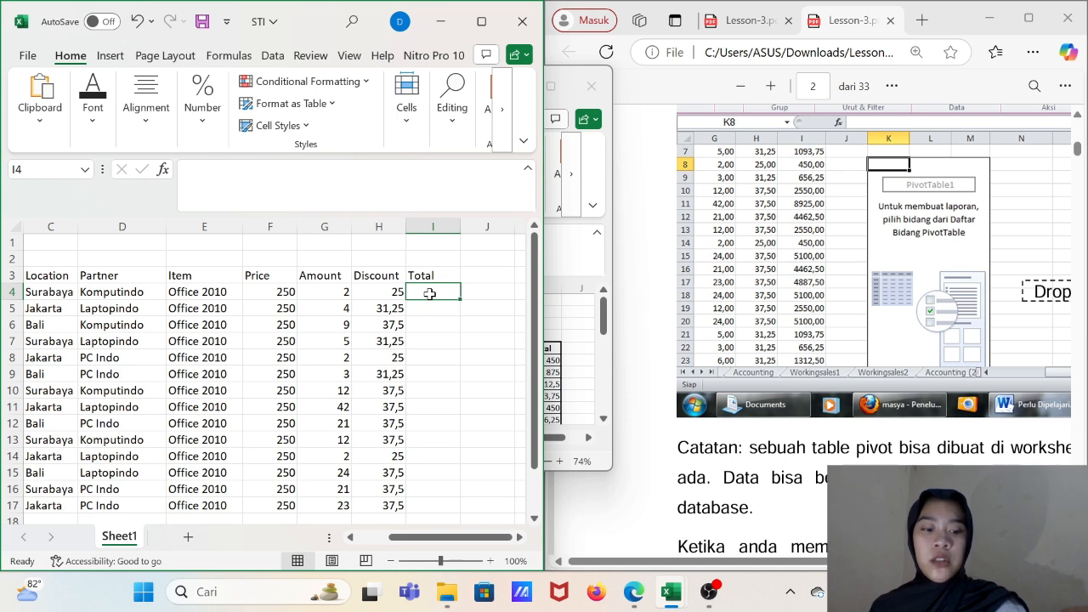
type("=(")
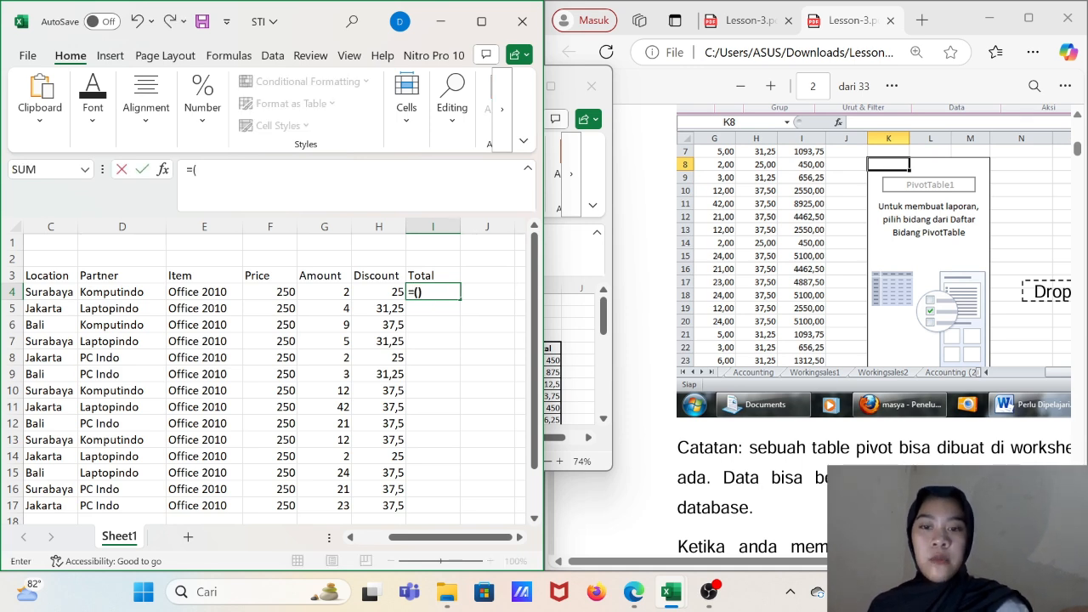
left_click(276, 291)
type("-")
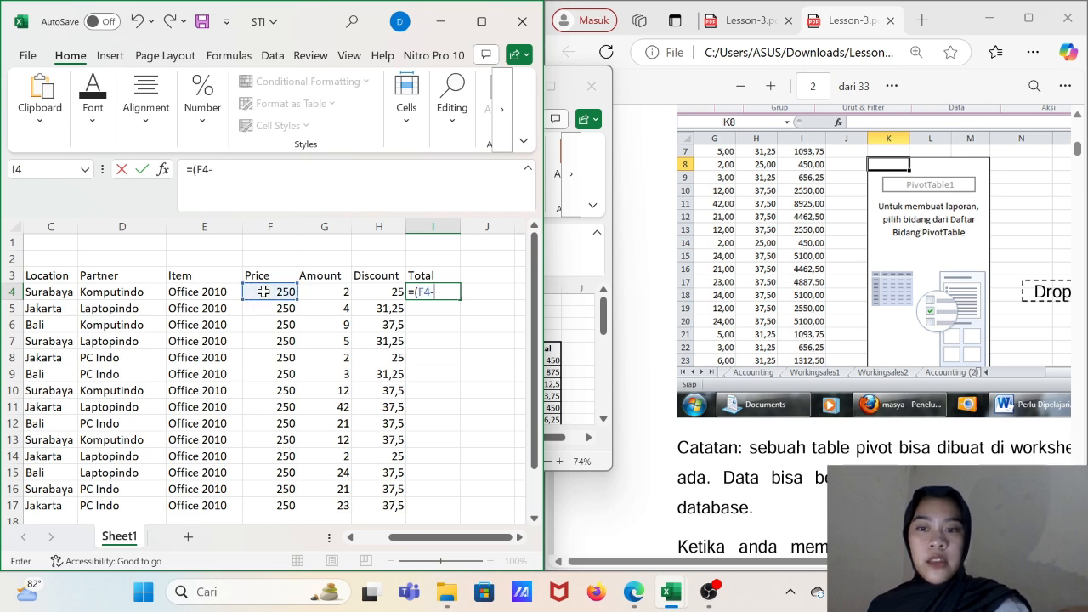
left_click(391, 291)
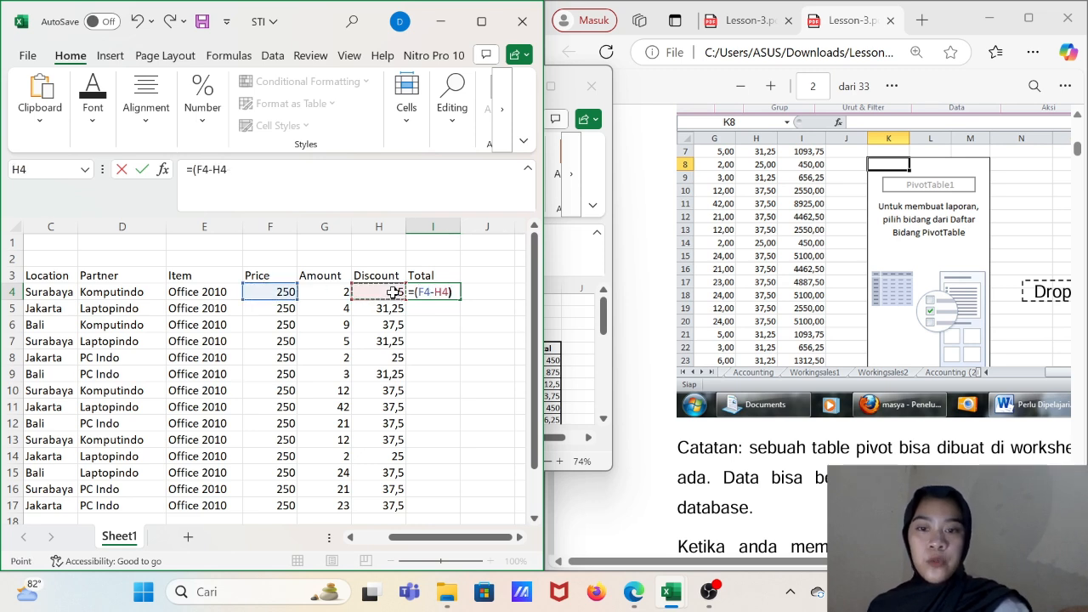
type(")")
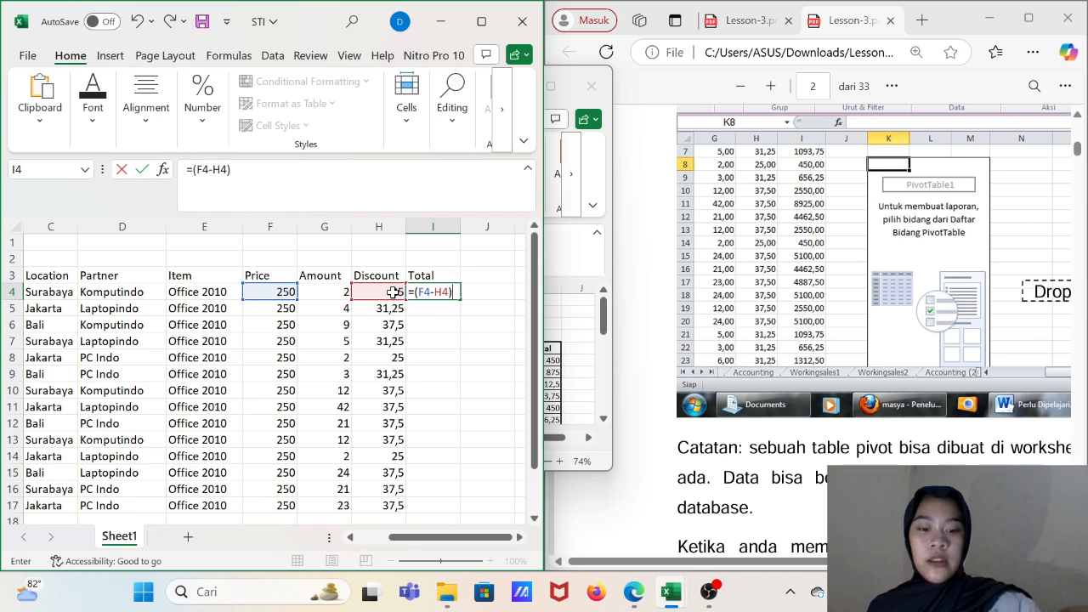
type("*")
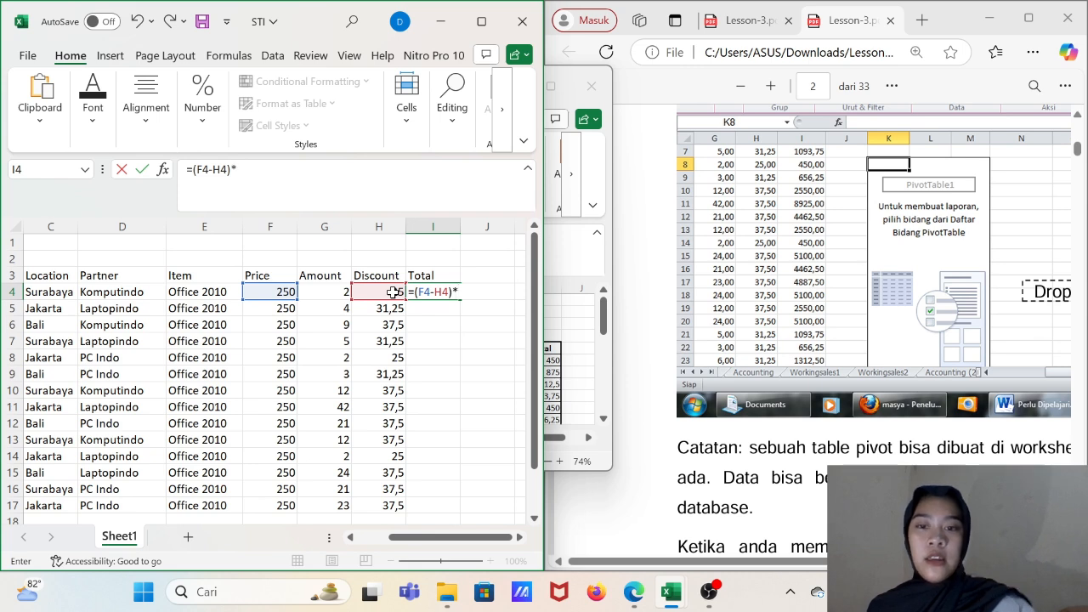
left_click(311, 291)
key("Return")
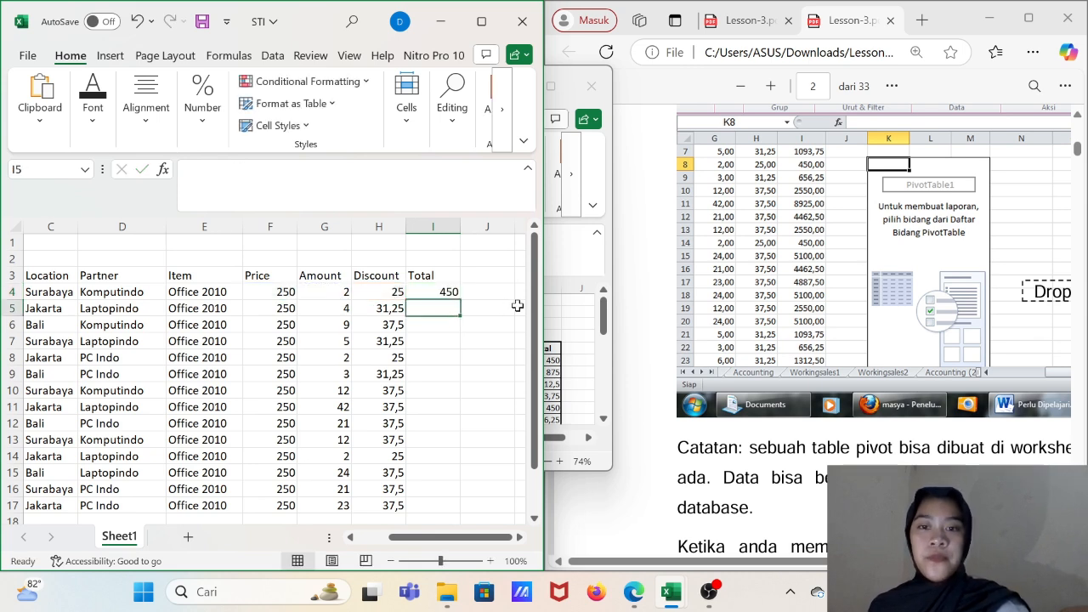
- Fill the total formula from I4 down the Total column to I17
left_click(437, 294)
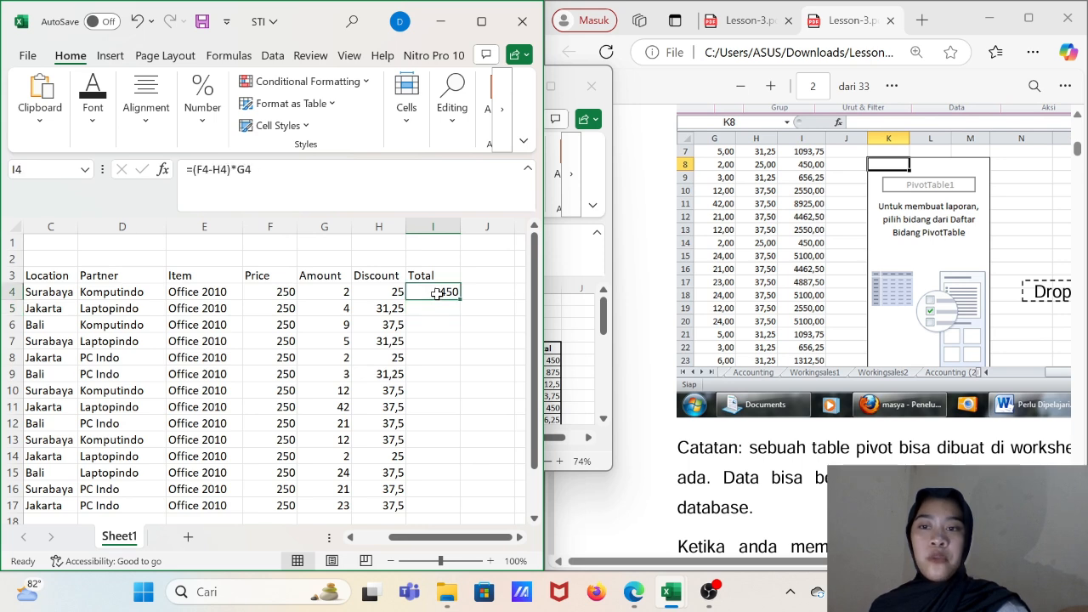
left_click_drag(459, 297, 454, 510)
left_click(484, 404)
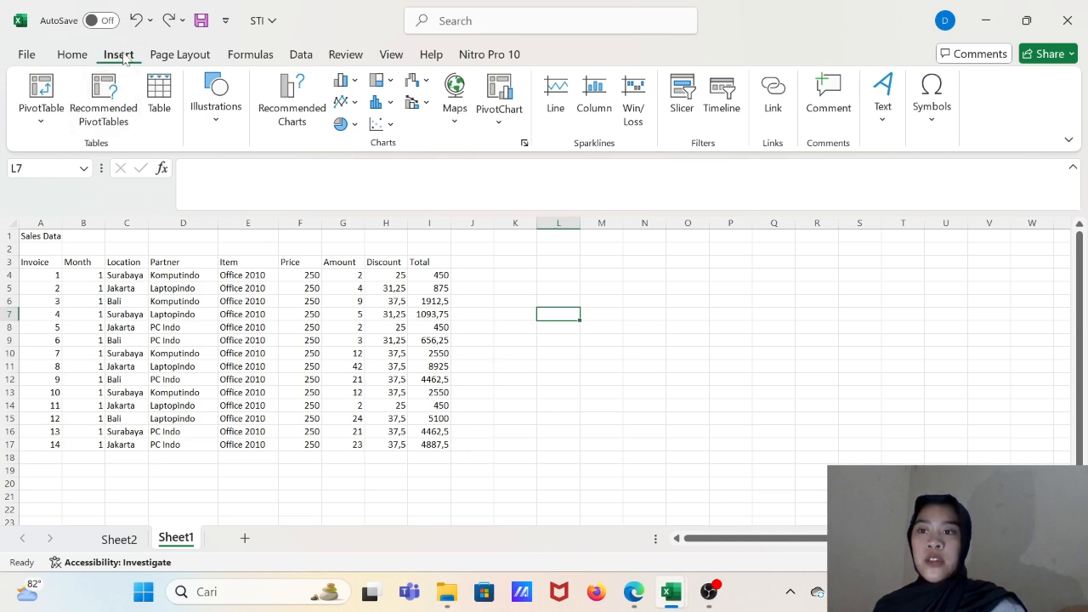
- Create a PivotTable from Sheet1!$A$3:$I$17 at cell L7 of the existing worksheet and move its field list clear of the report
left_click(53, 127)
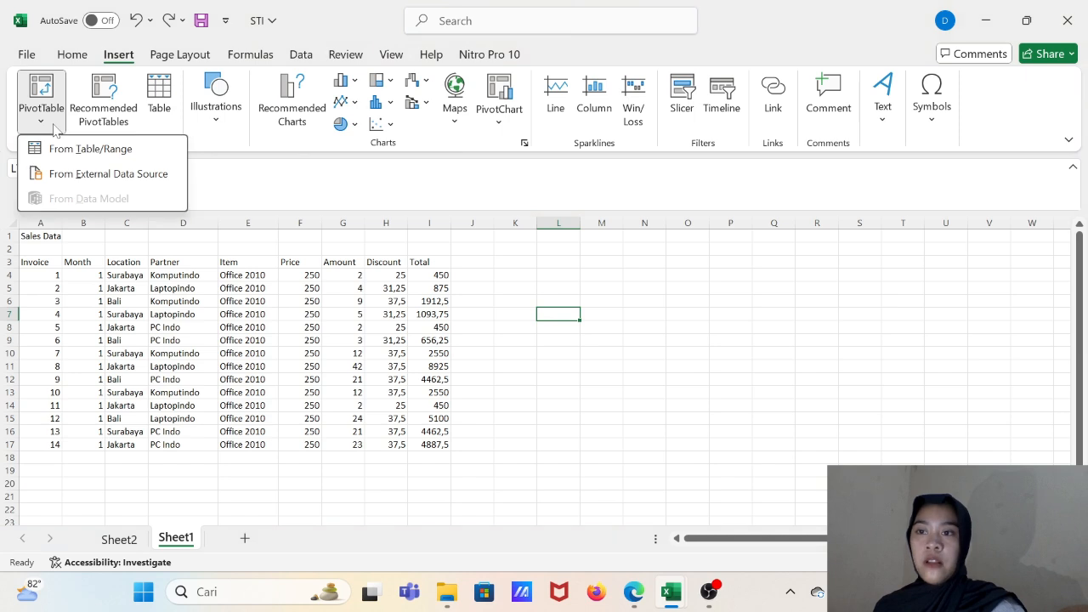
left_click(125, 152)
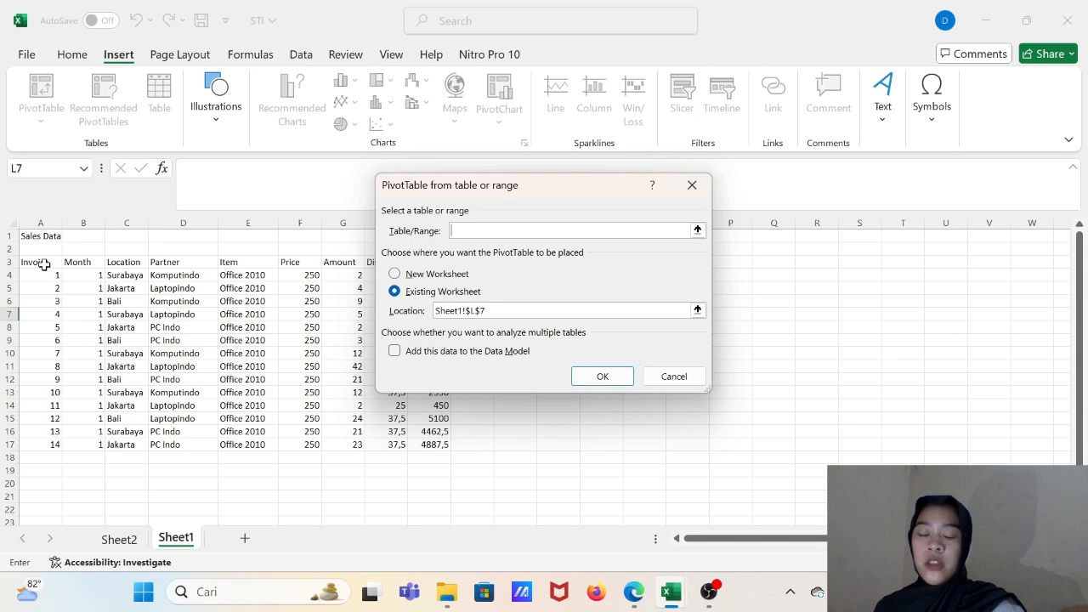
left_click_drag(44, 264, 445, 443)
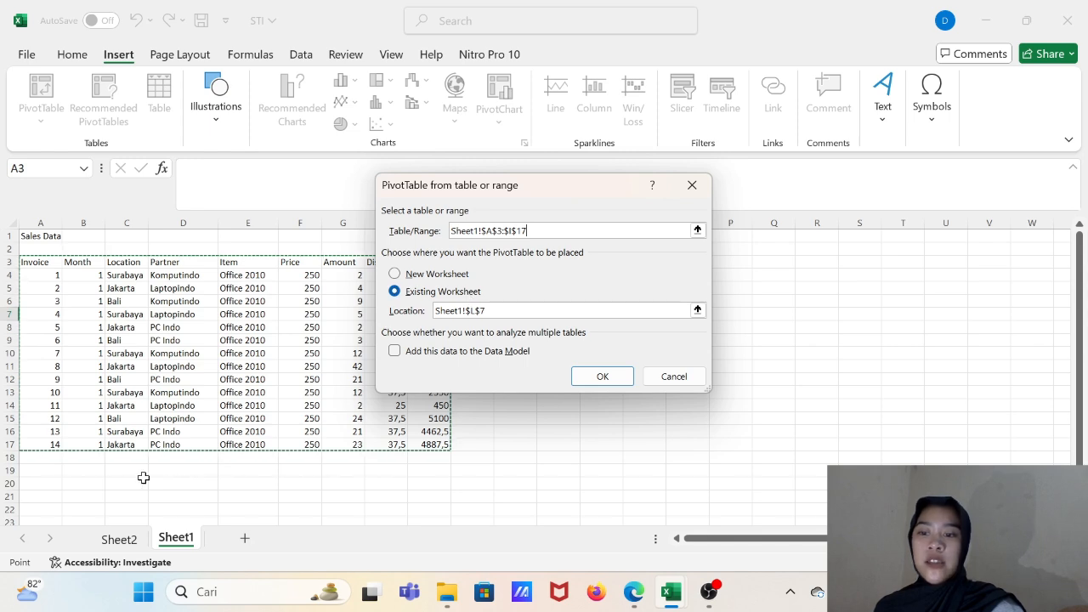
left_click(602, 379)
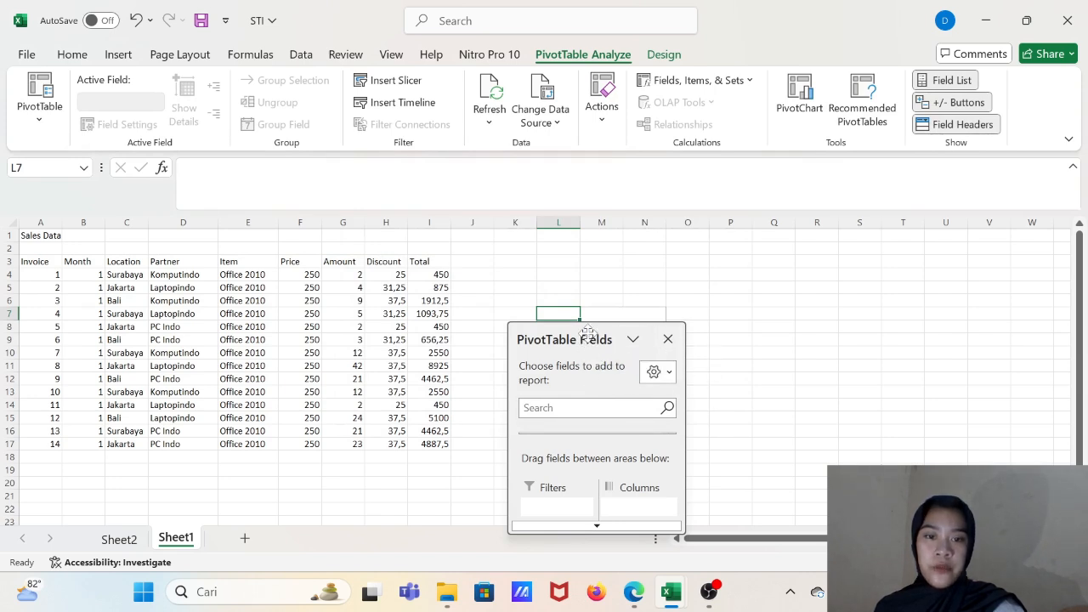
left_click_drag(588, 333, 958, 255)
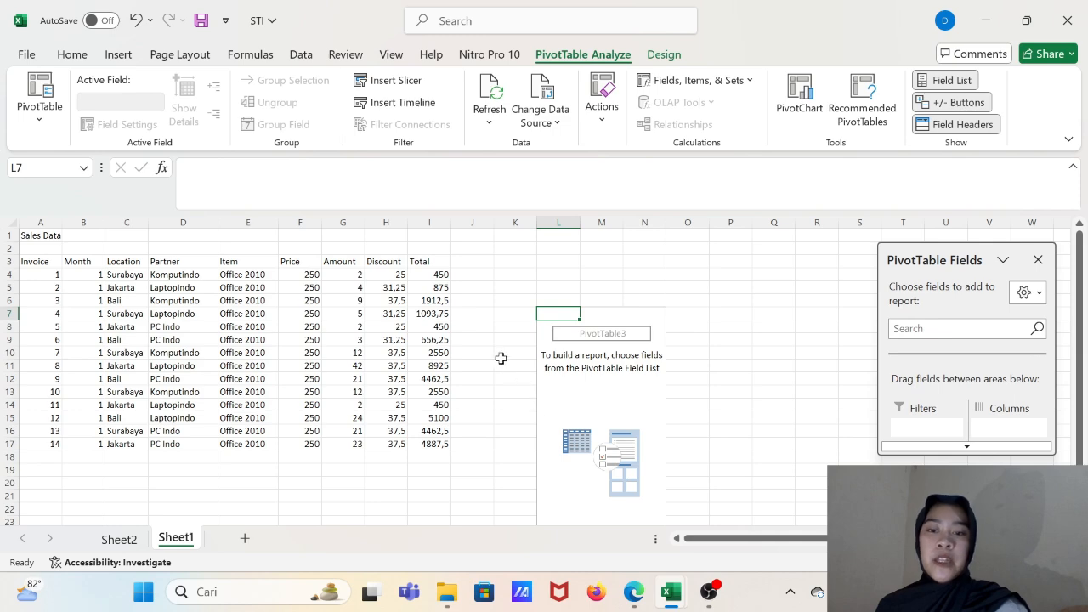
- Check Question 1 in the lesson PDF, and add the Location field to the pivot table's rows
mouse_move(449, 588)
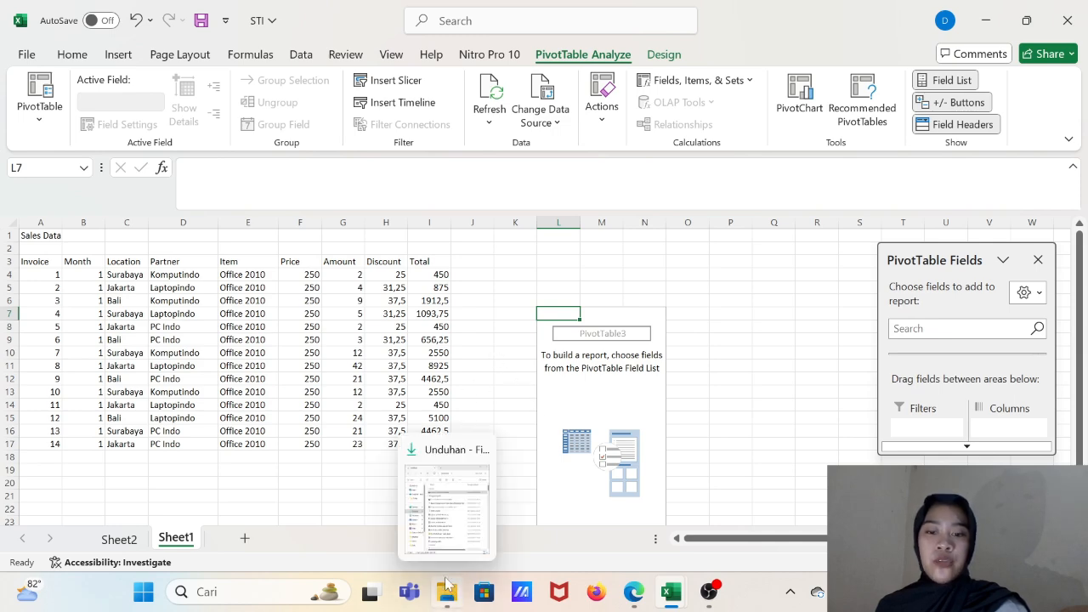
left_click(455, 535)
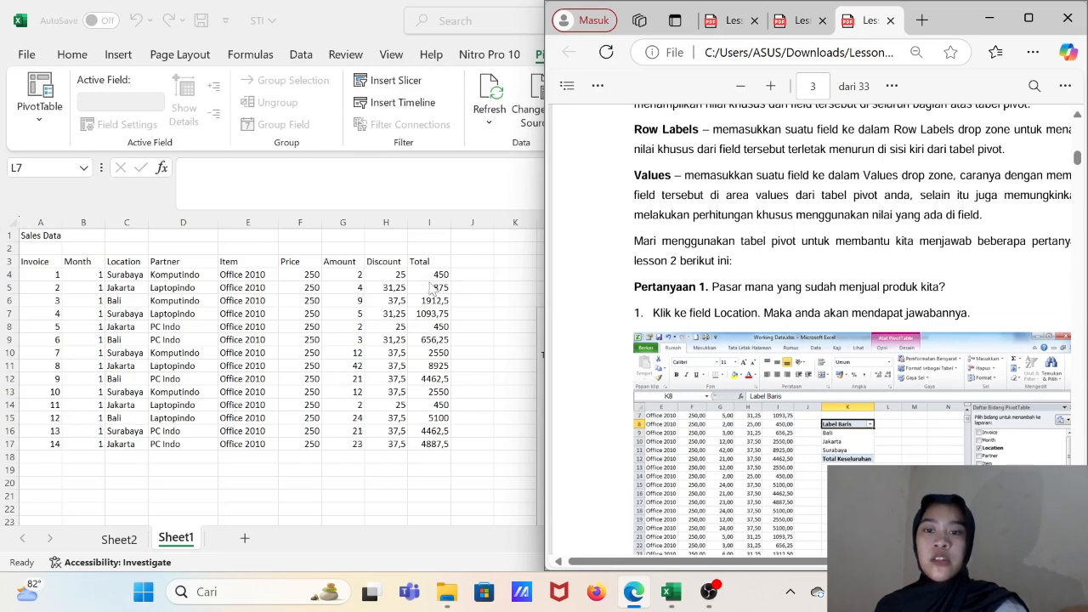
key("alt+Tab")
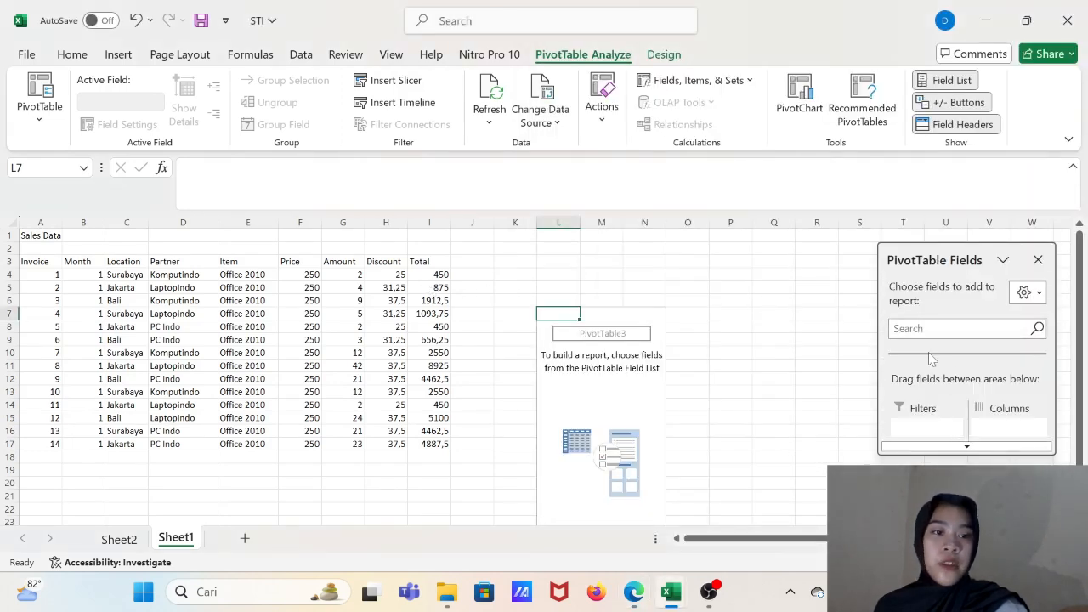
left_click(977, 328)
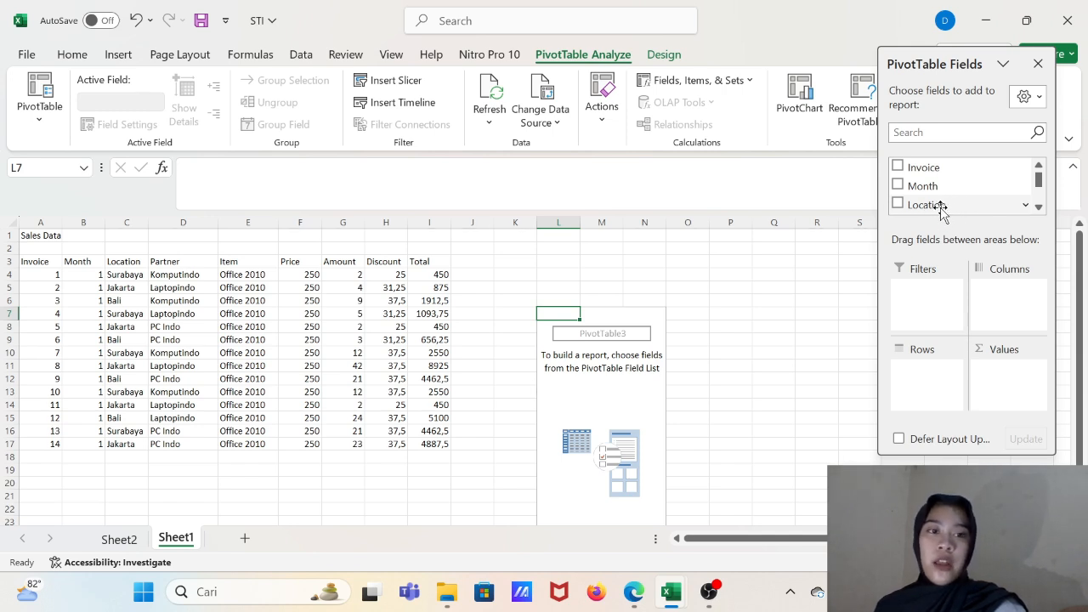
left_click(941, 207)
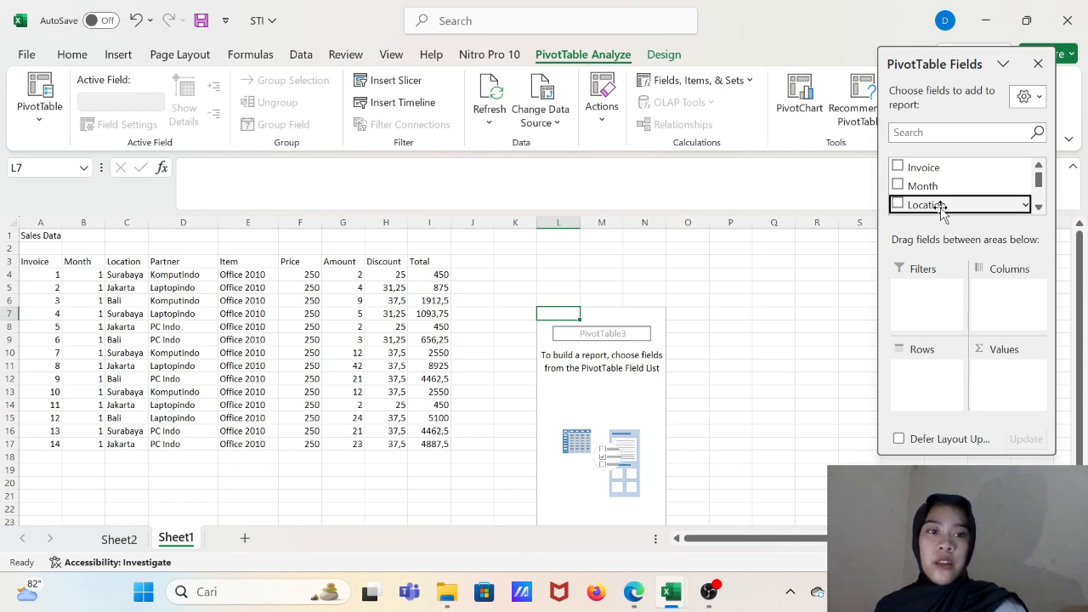
left_click(898, 204)
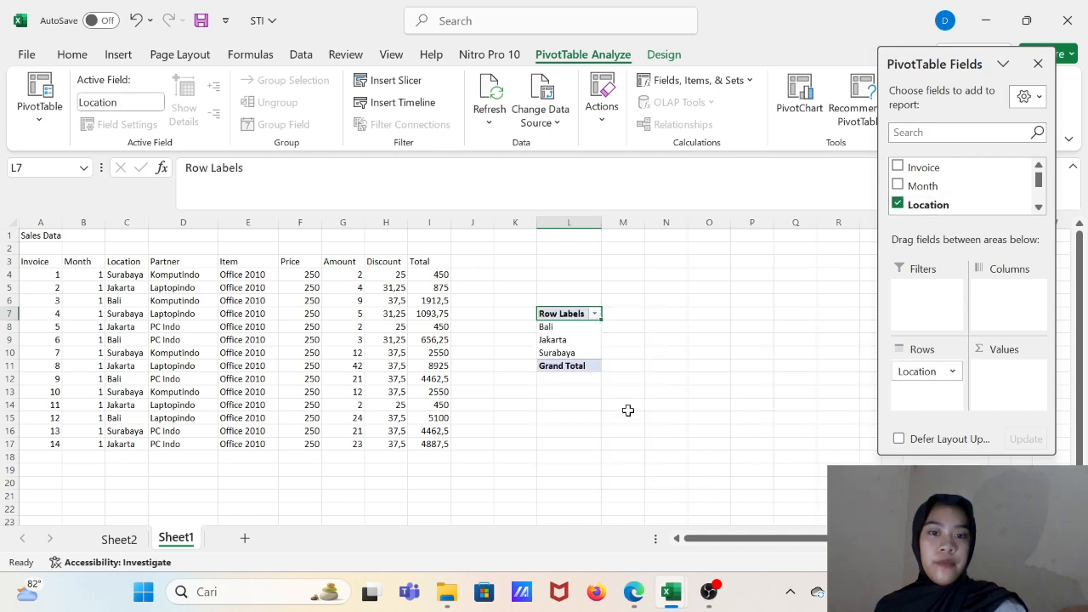
left_click(516, 339)
left_click(565, 316)
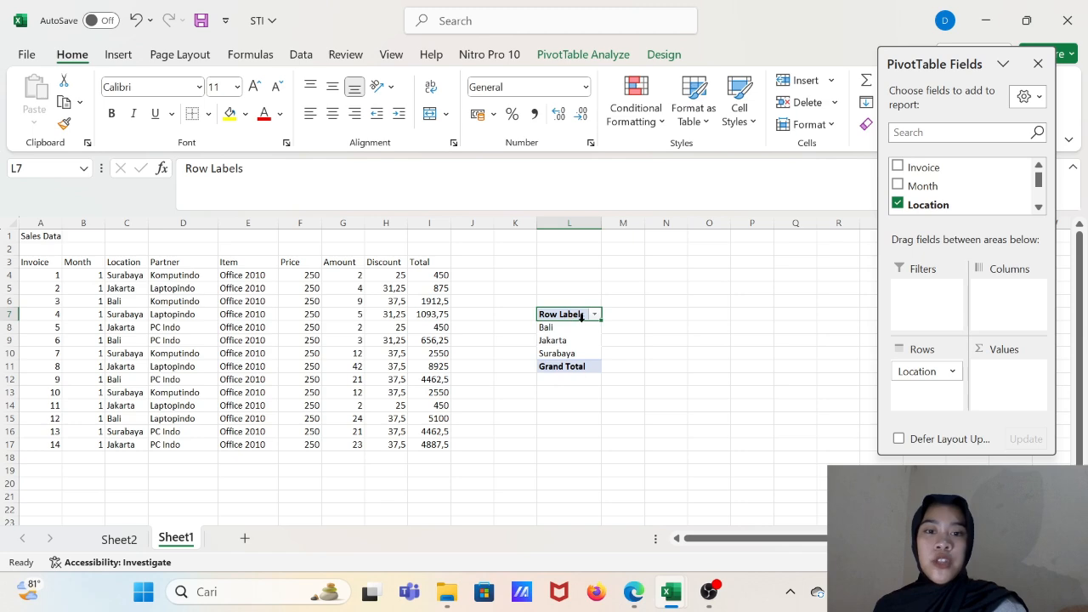
- Reopen the Lesson-3 PDF from the downloads folder and read the instructions for Question 2 about the partners
mouse_move(453, 595)
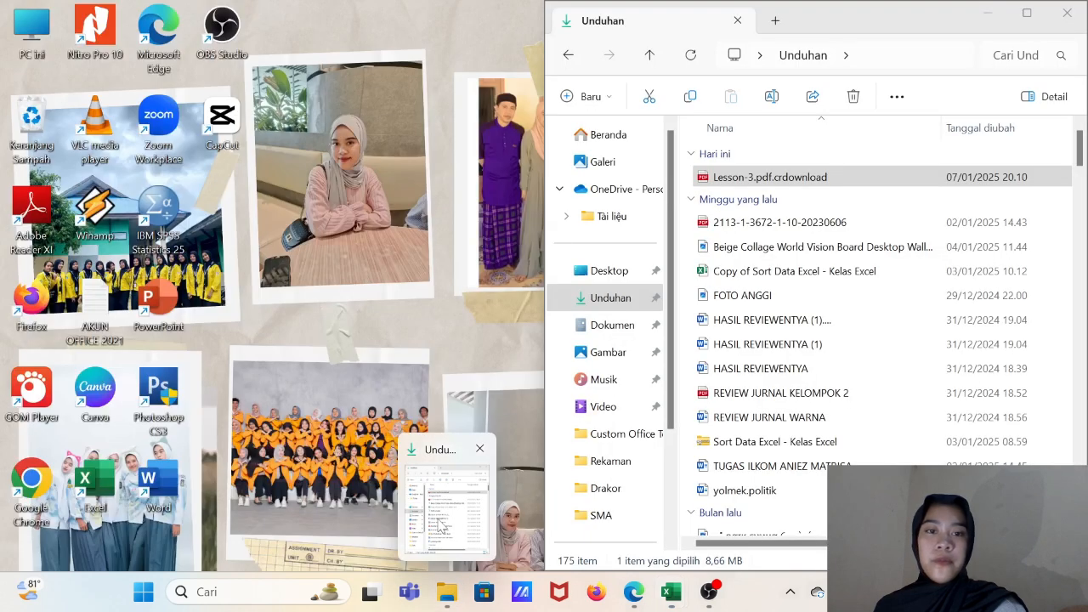
left_click(441, 528)
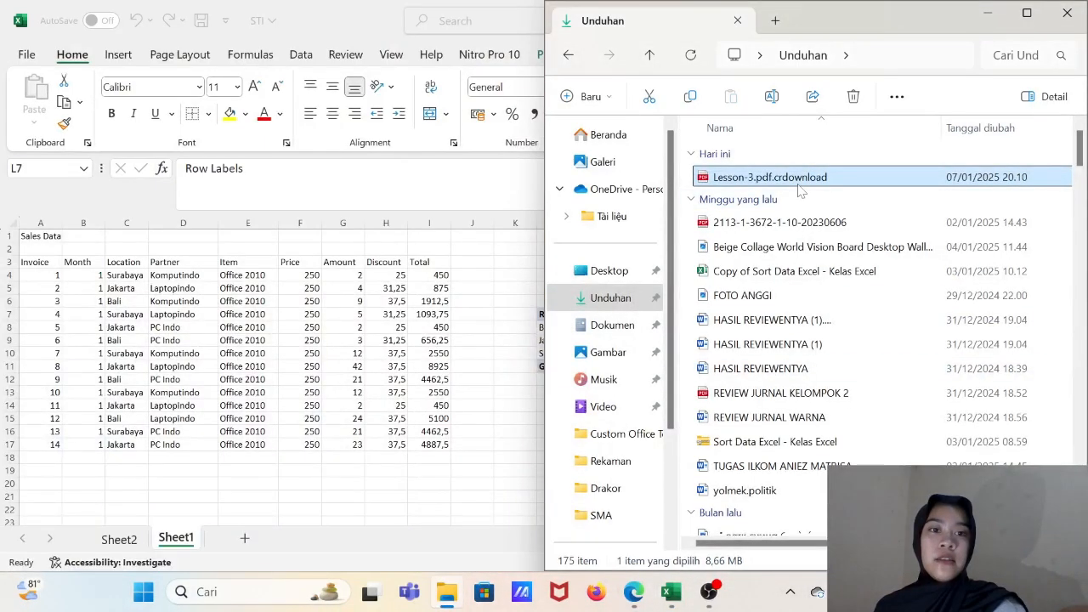
left_click(798, 185)
double_click(798, 182)
left_click(881, 181)
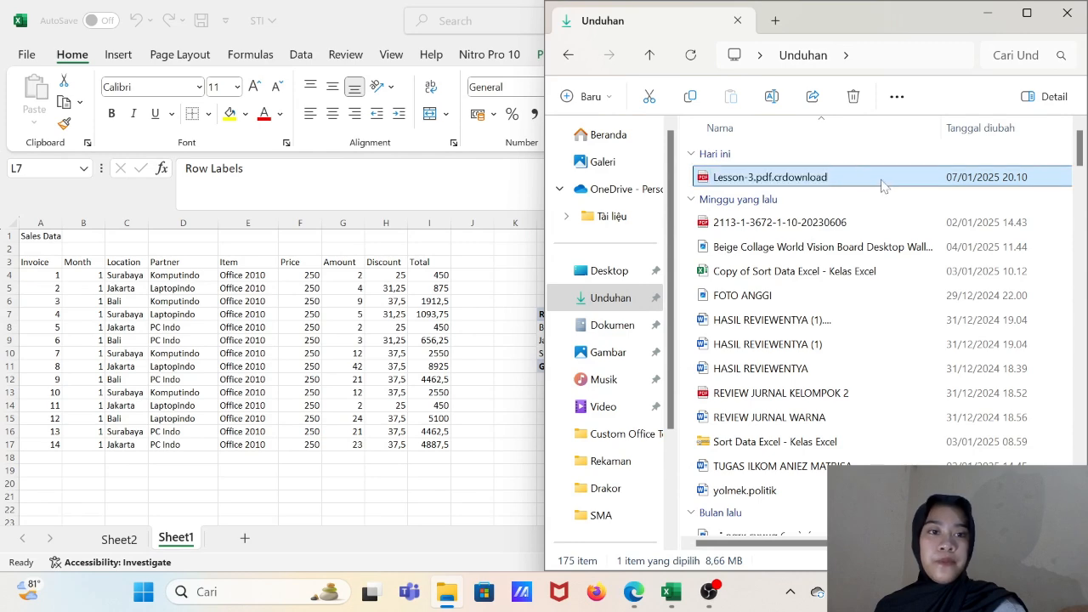
double_click(882, 181)
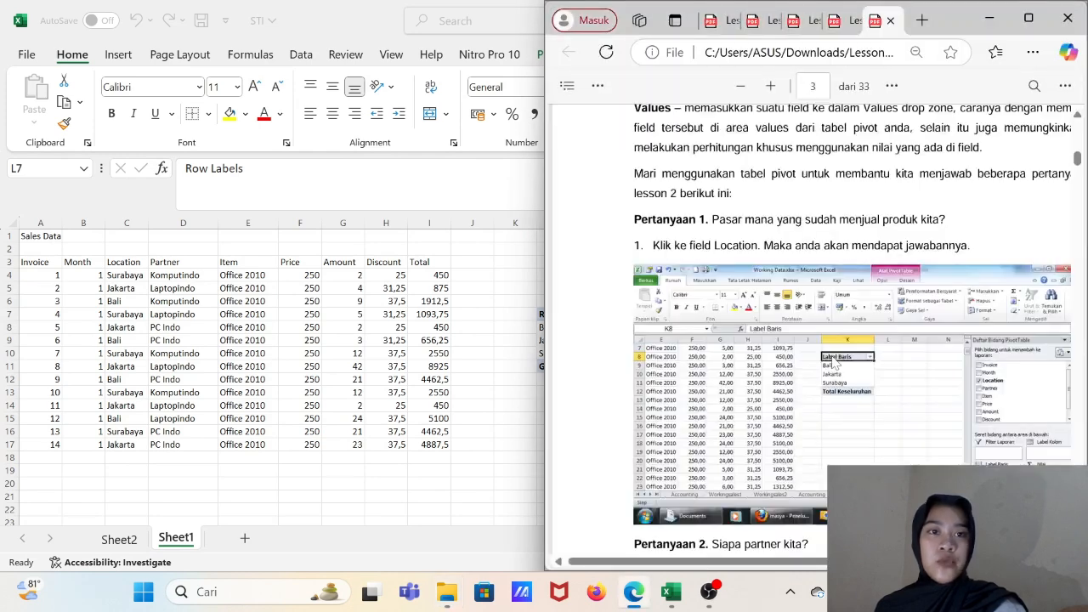
scroll(833, 364, "down", 8)
scroll(833, 364, "up", 4)
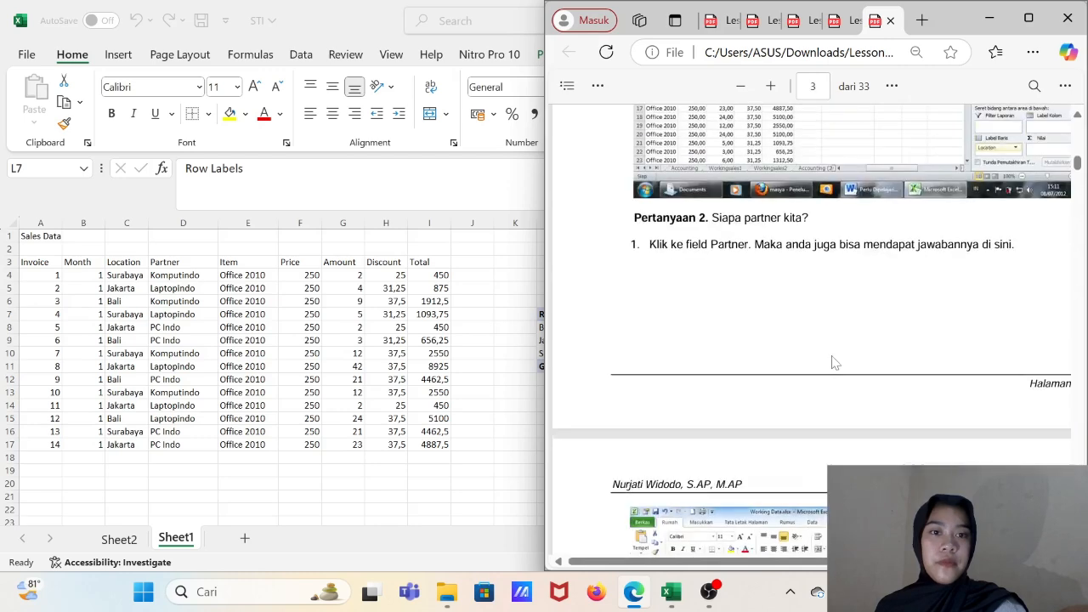
scroll(832, 364, "up", 2)
scroll(833, 364, "down", 3)
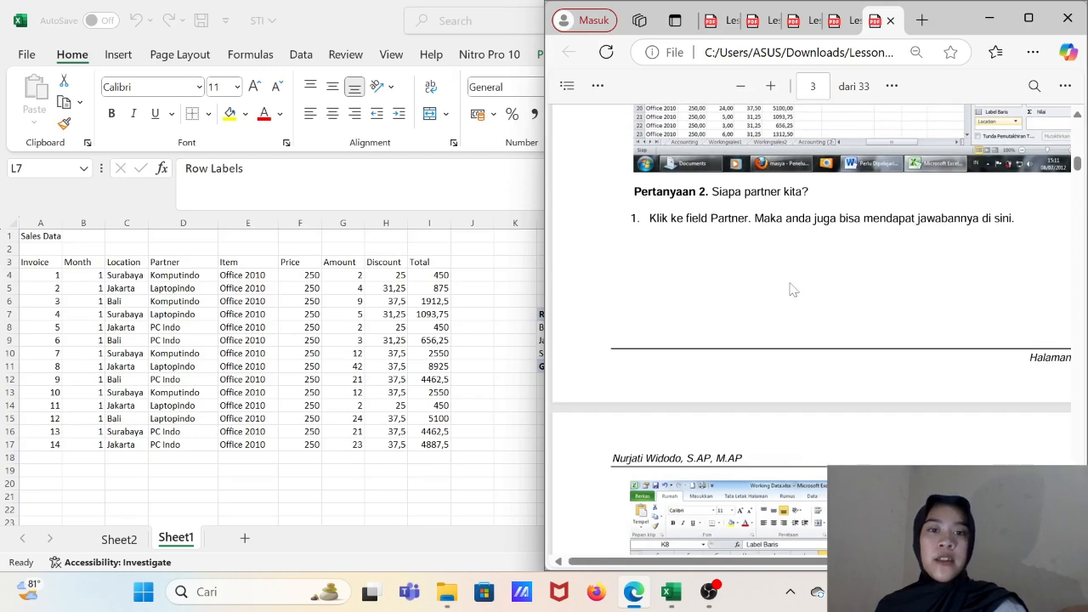
scroll(731, 326, "down", 3)
- Return to Excel and replace Location with the Partner field in the pivot table's rows, searching the field list for Part
left_click(468, 337)
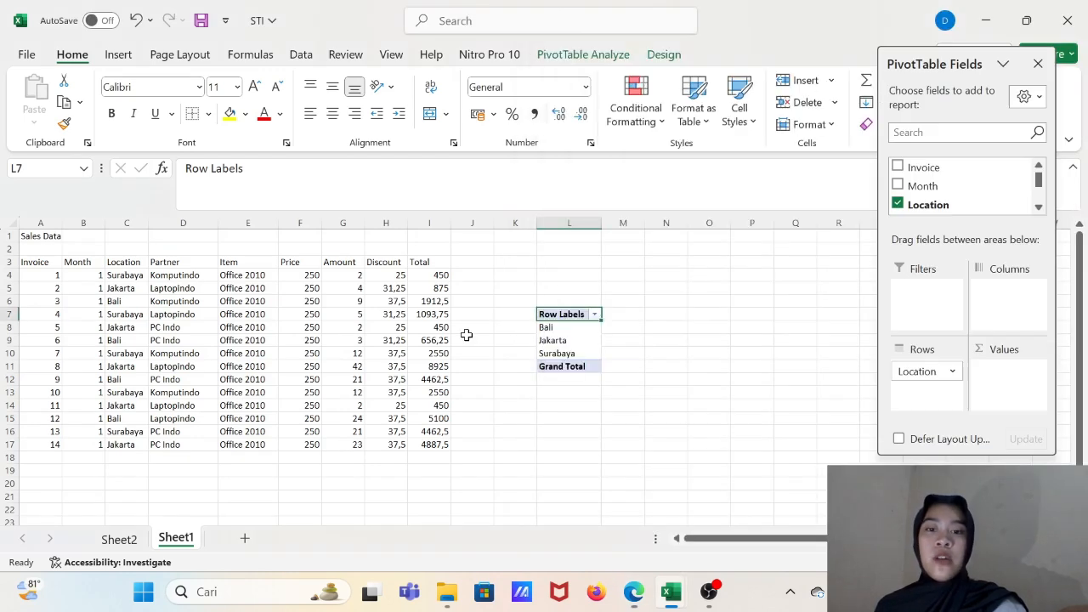
left_click(897, 205)
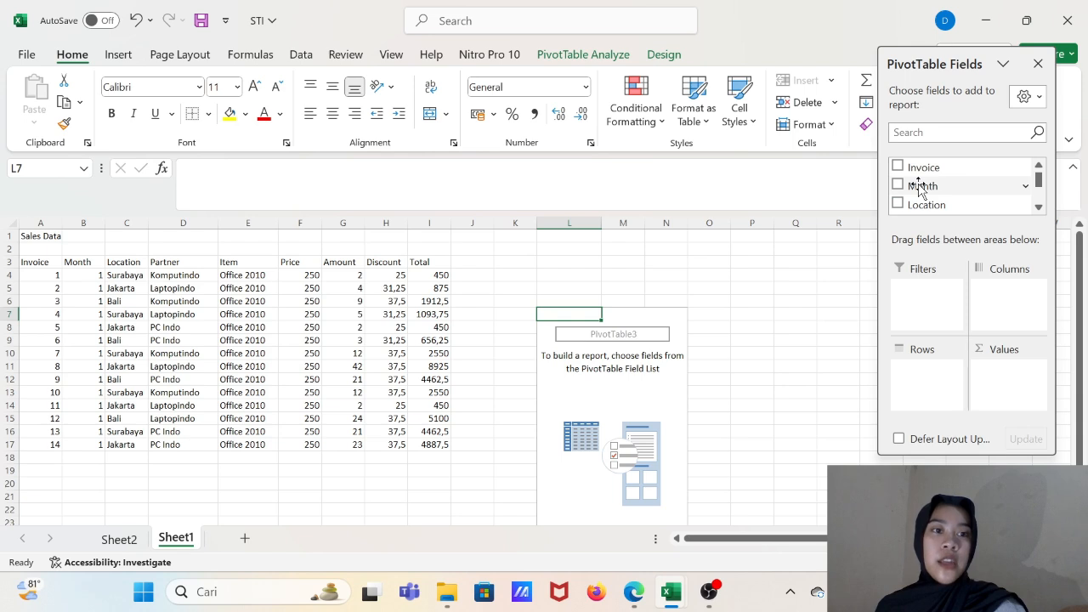
scroll(926, 185, "down", 5)
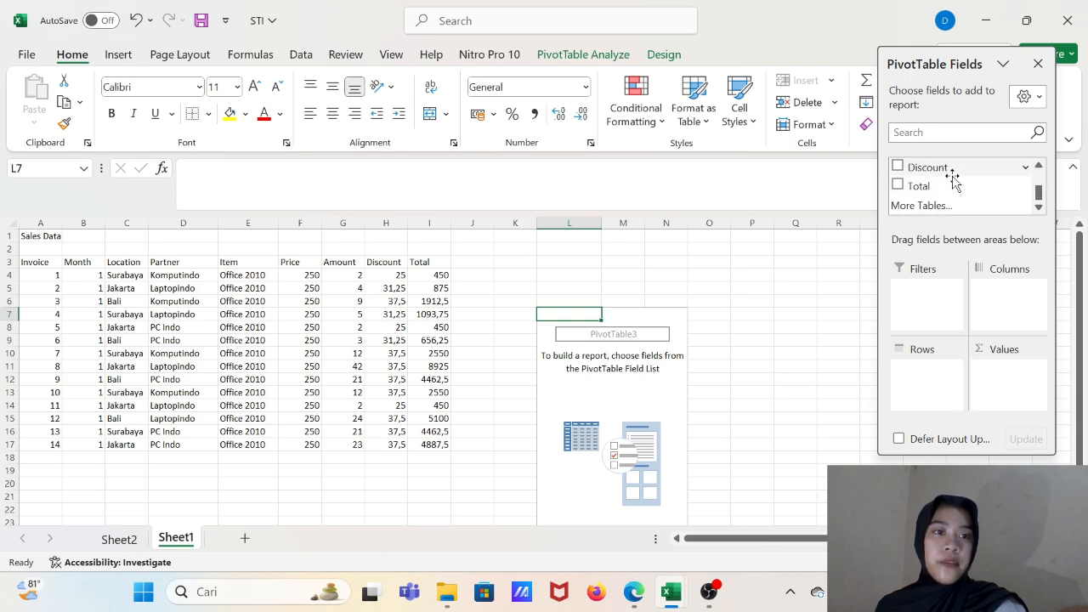
scroll(952, 179, "up", 5)
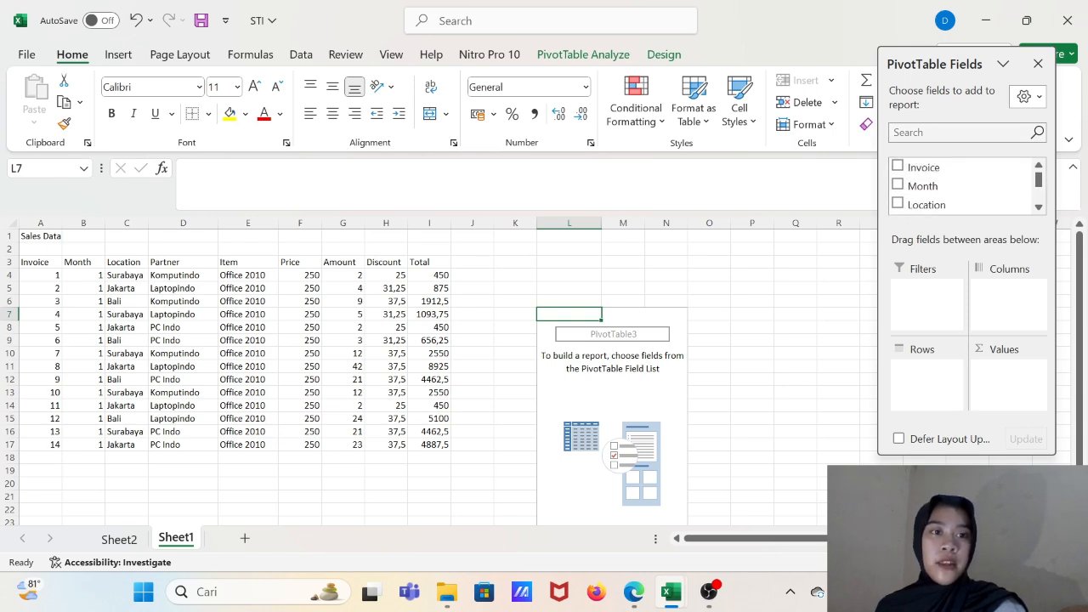
left_click(959, 133)
type("Part")
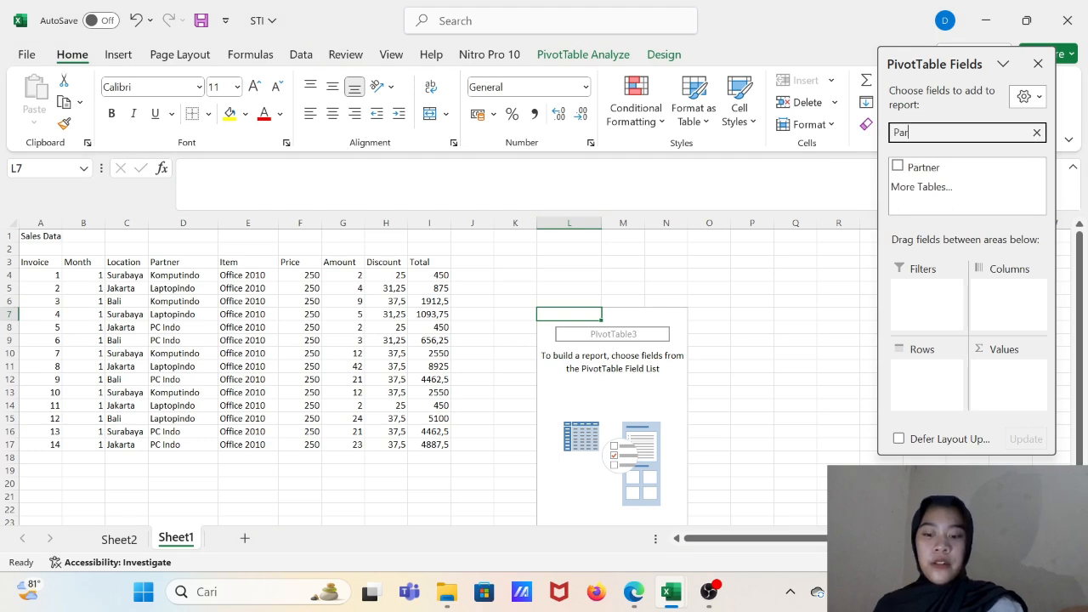
left_click(897, 167)
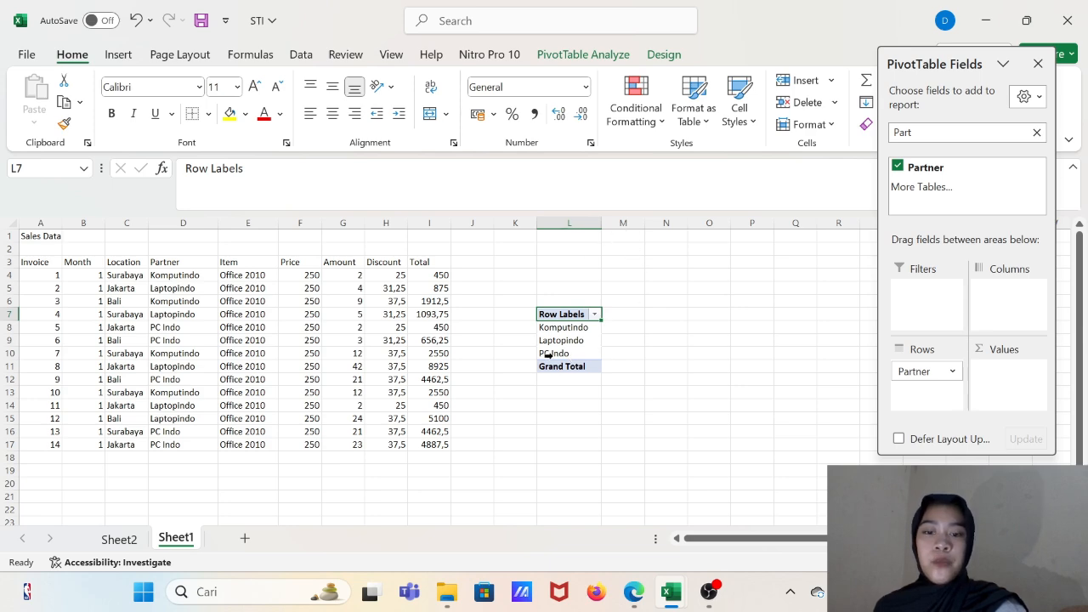
- Reopen the Lesson-3 PDF and read the instructions for Question 3 about the number of months
mouse_move(440, 603)
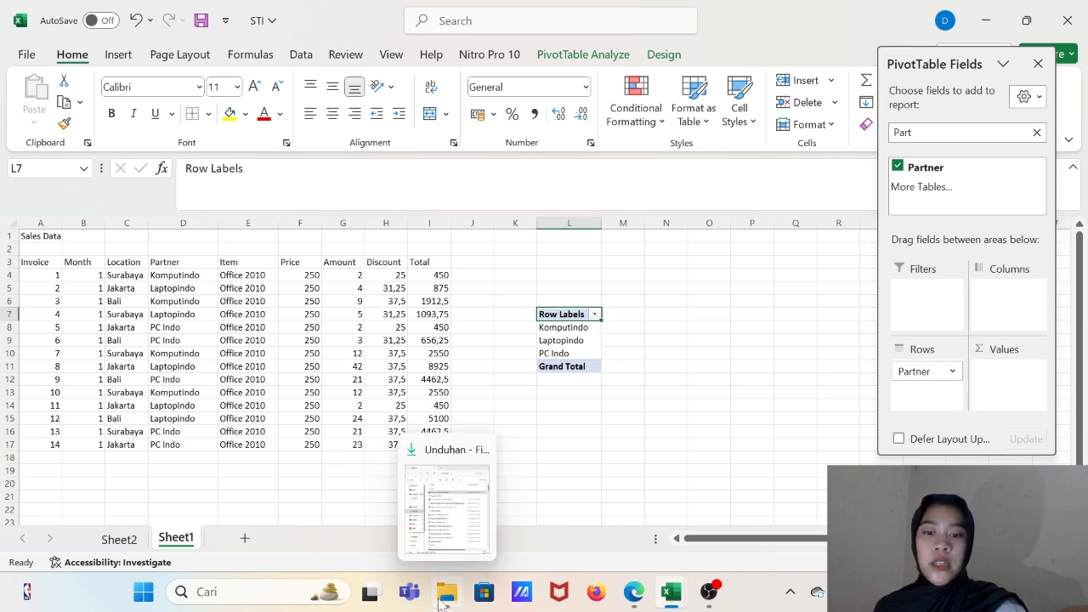
left_click(445, 501)
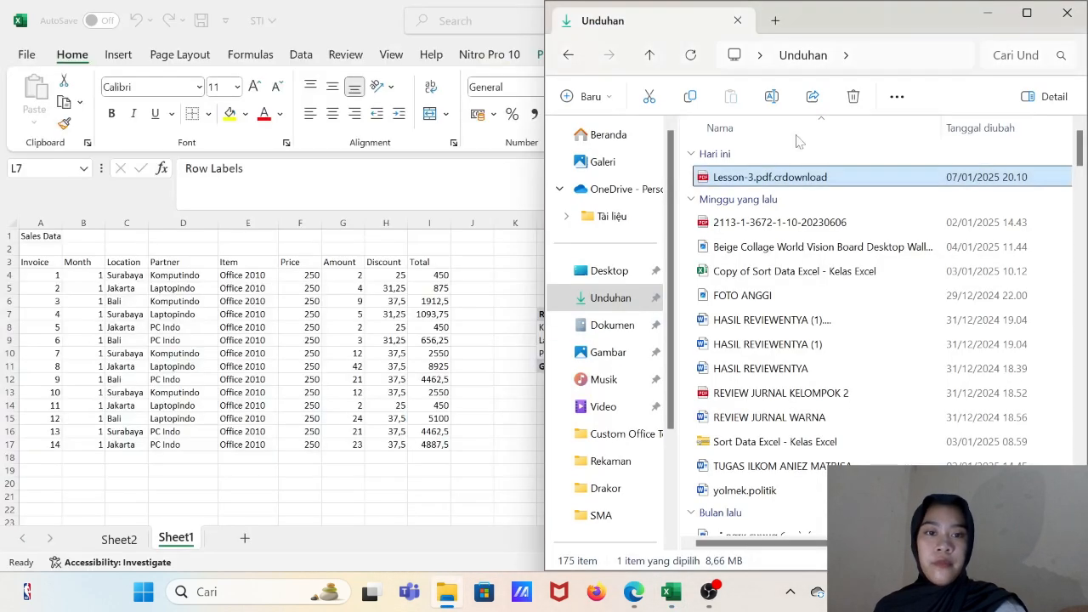
double_click(798, 178)
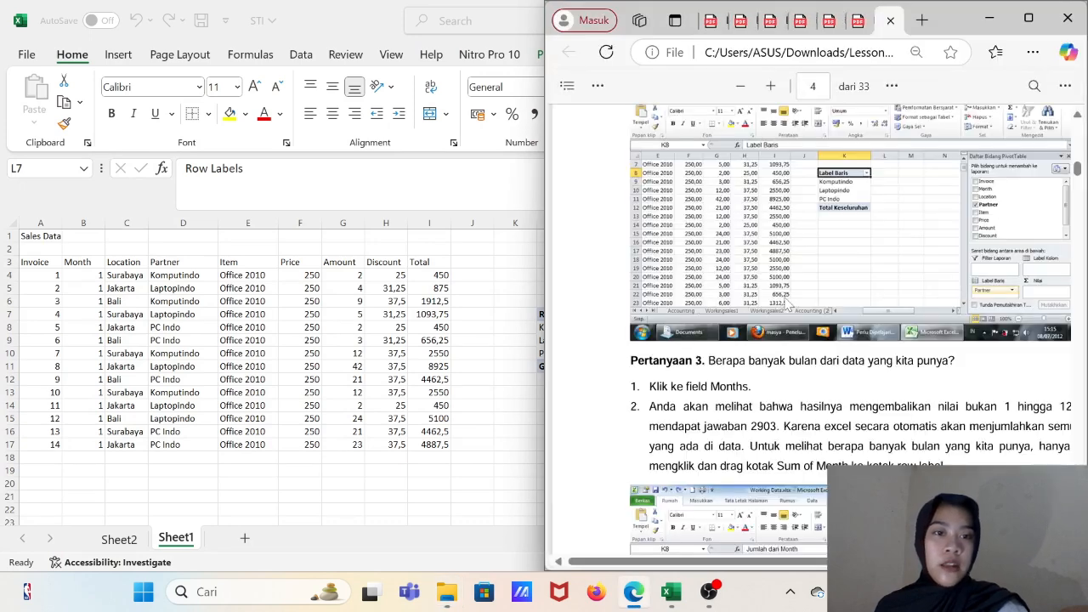
scroll(788, 304, "down", 5)
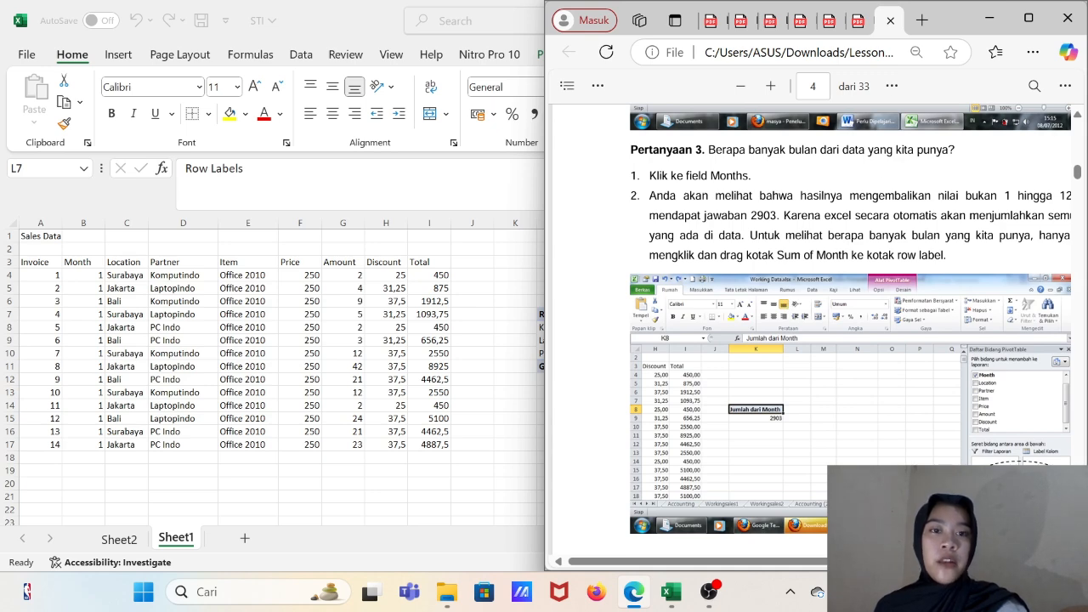
- Back in Excel, replace Partner with the Month field in the pivot table, moving Sum of Month from Values to Rows
key("alt+Tab")
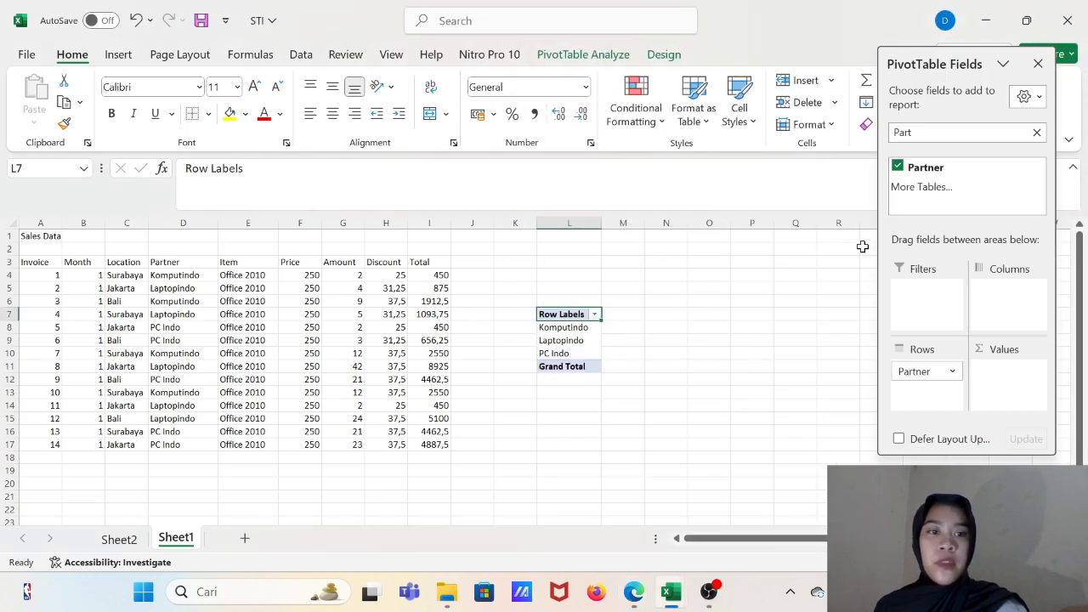
left_click(898, 166)
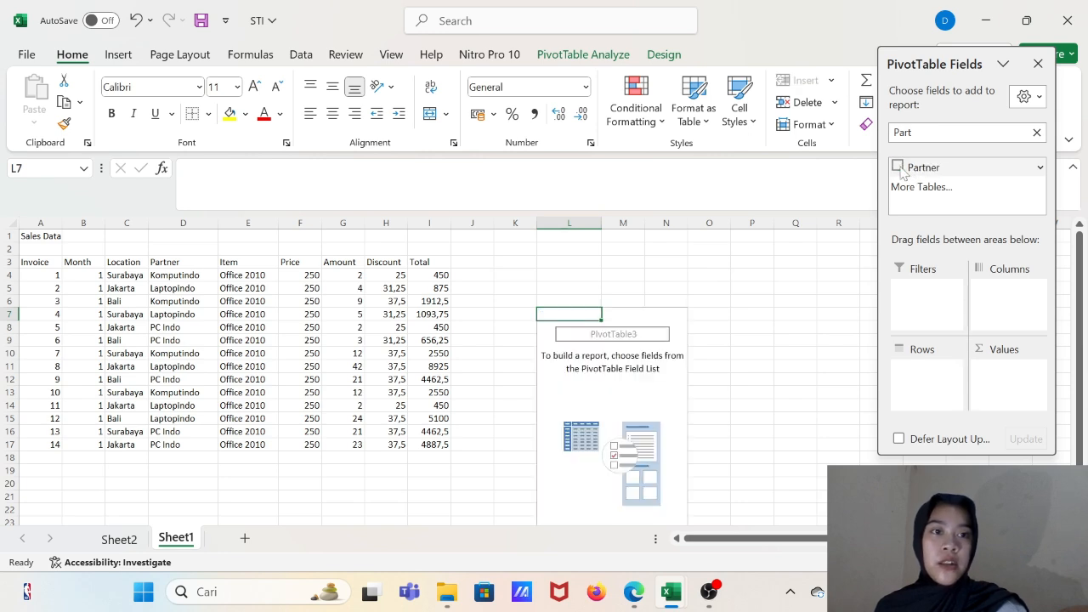
left_click(1036, 131)
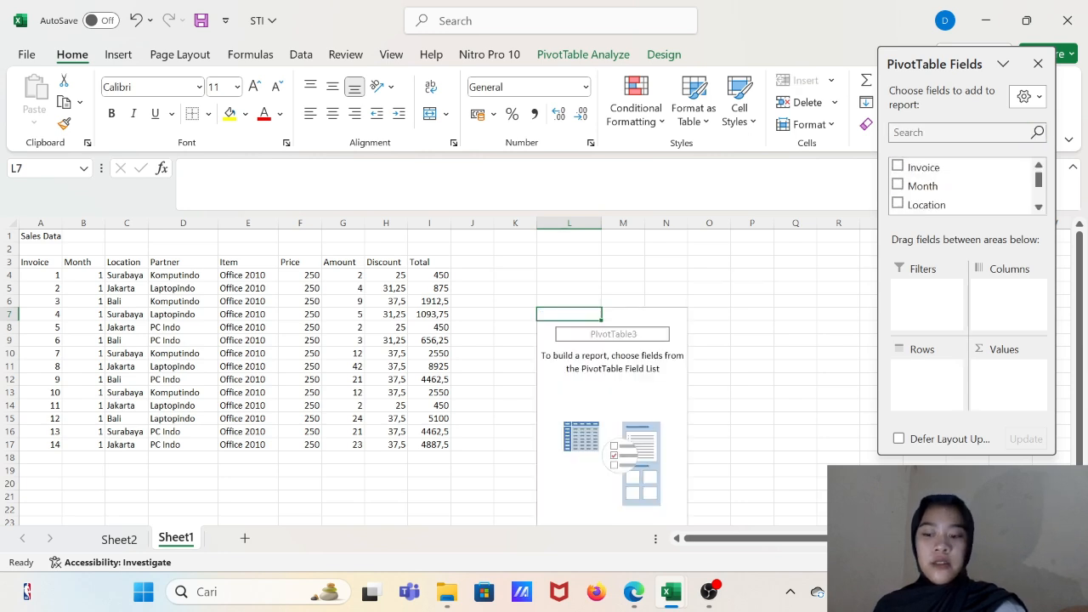
left_click(898, 185)
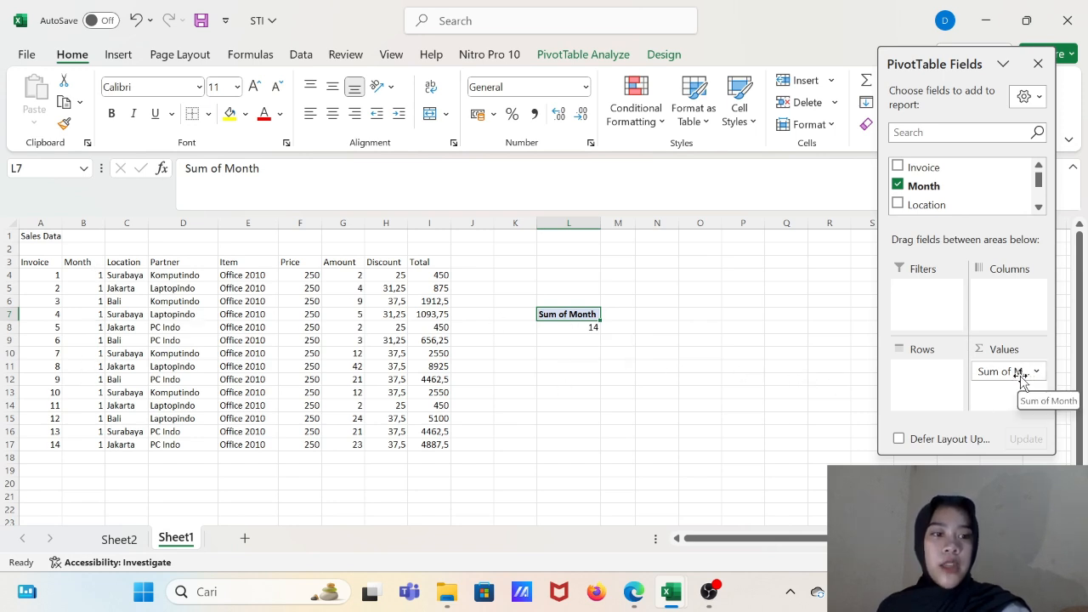
left_click_drag(1012, 374, 935, 378)
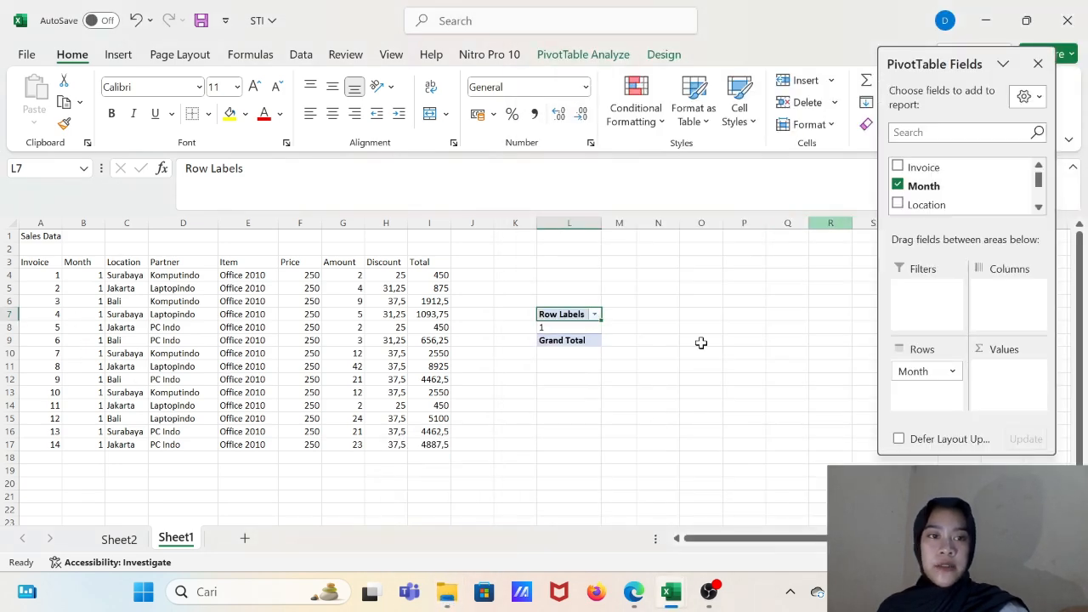
- Reopen the Lesson-3 PDF from the downloads folder and read the instructions for Question 4 about total sales per location and month
mouse_move(446, 601)
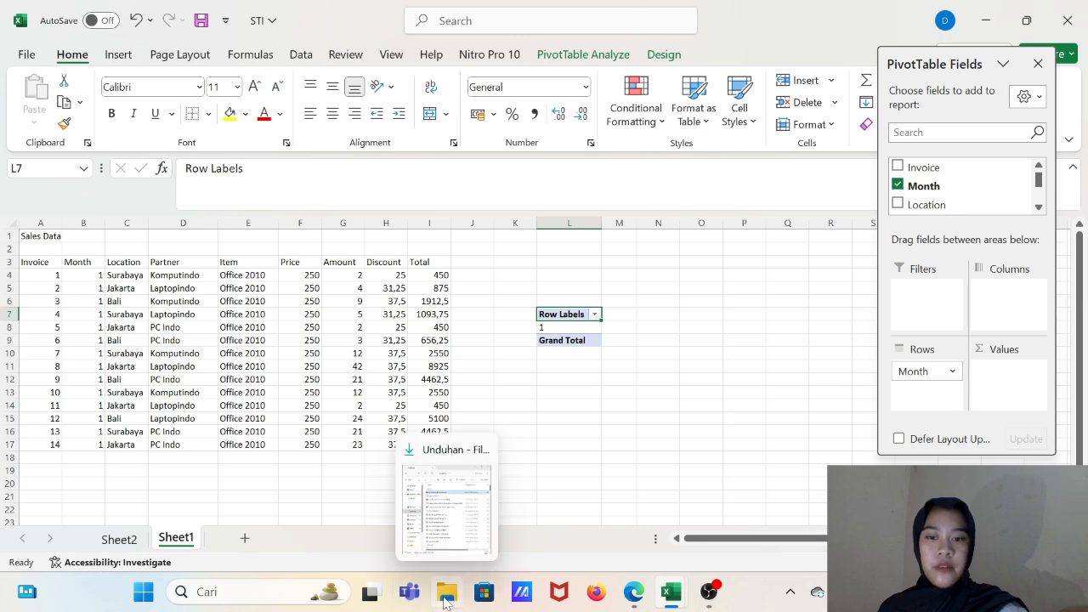
left_click(436, 522)
double_click(765, 177)
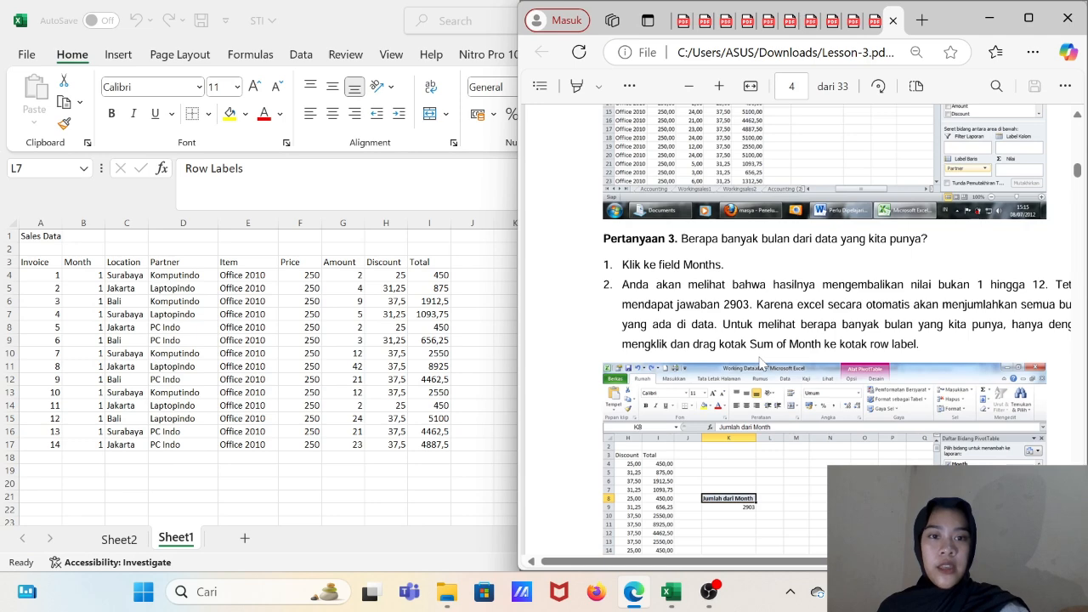
scroll(761, 360, "down", 10)
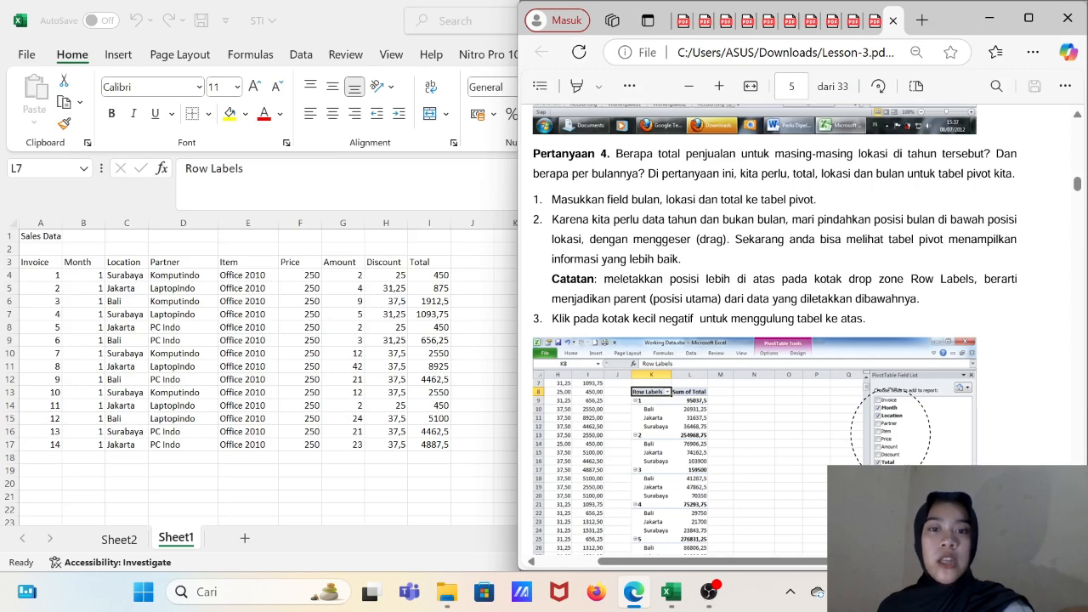
scroll(761, 361, "down", 1)
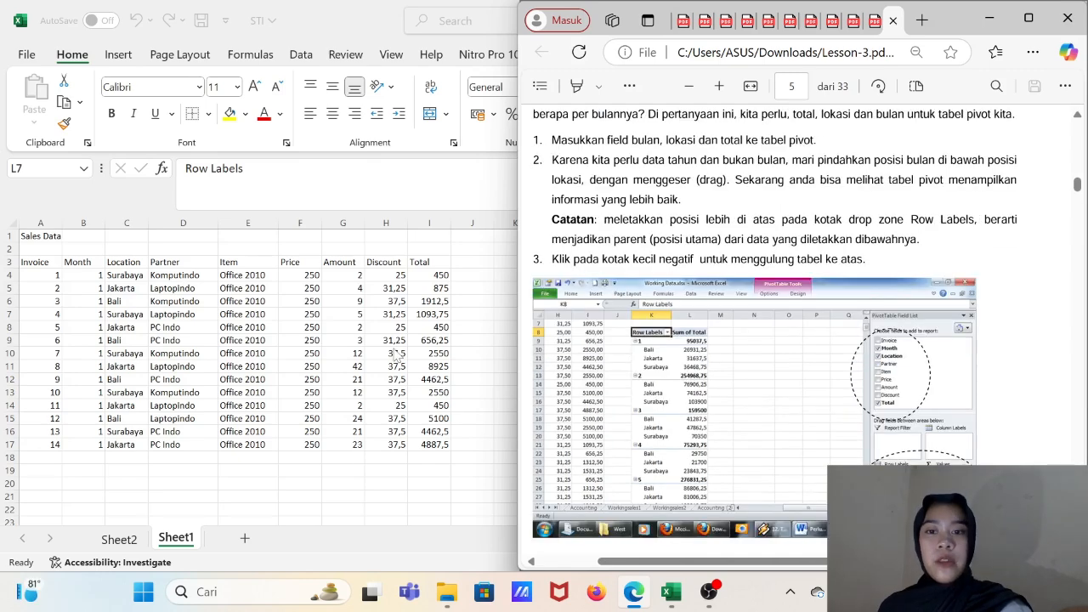
- Return to Excel and add the Location field to the pivot table's rows under Month and the Total field to its values
left_click(394, 349)
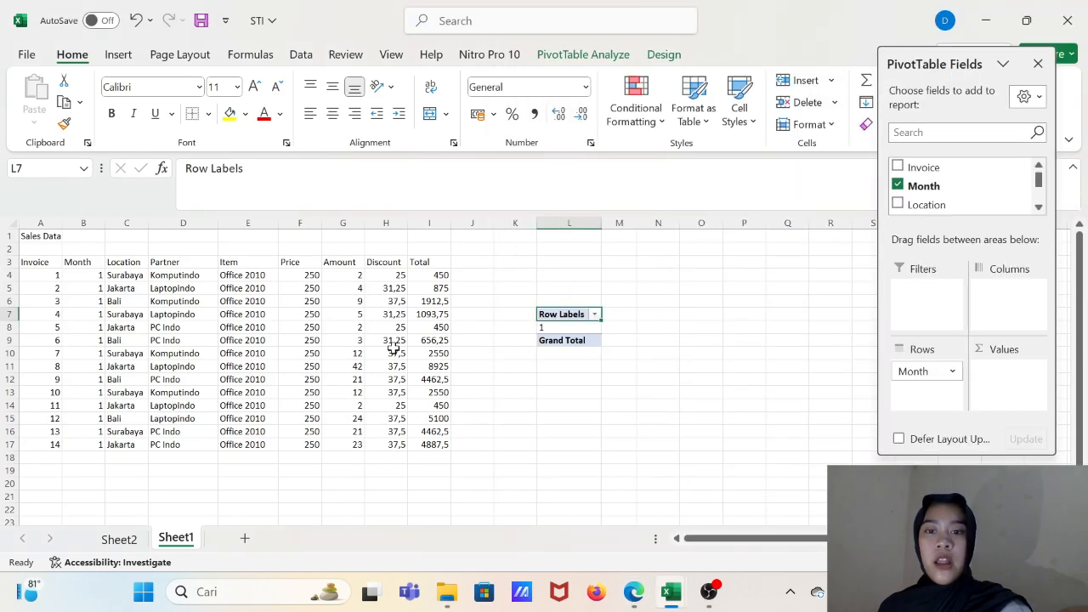
left_click(898, 204)
scroll(931, 195, "down", 3)
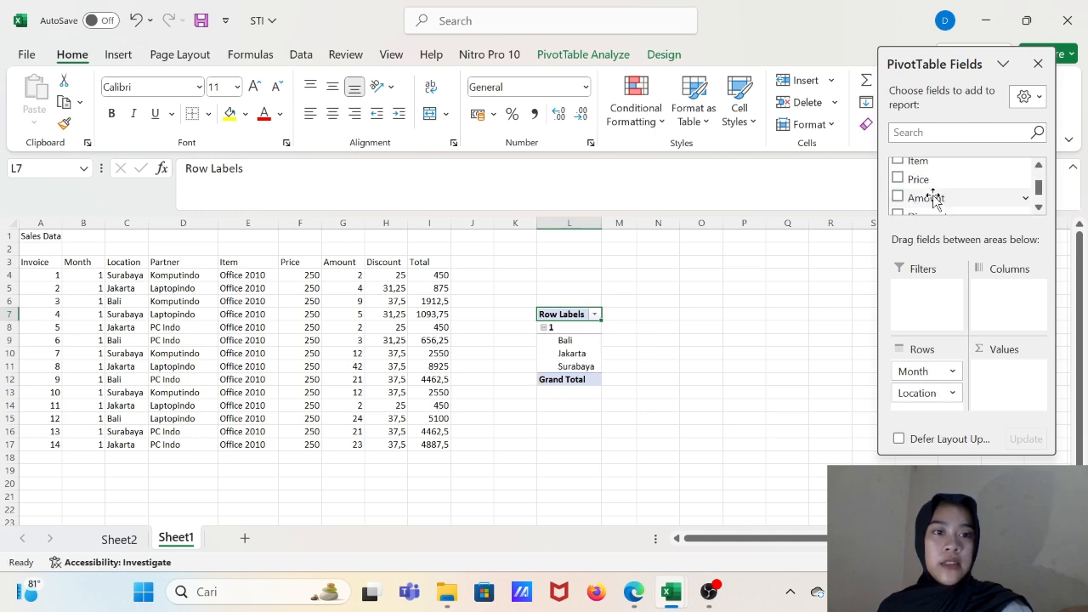
left_click(899, 186)
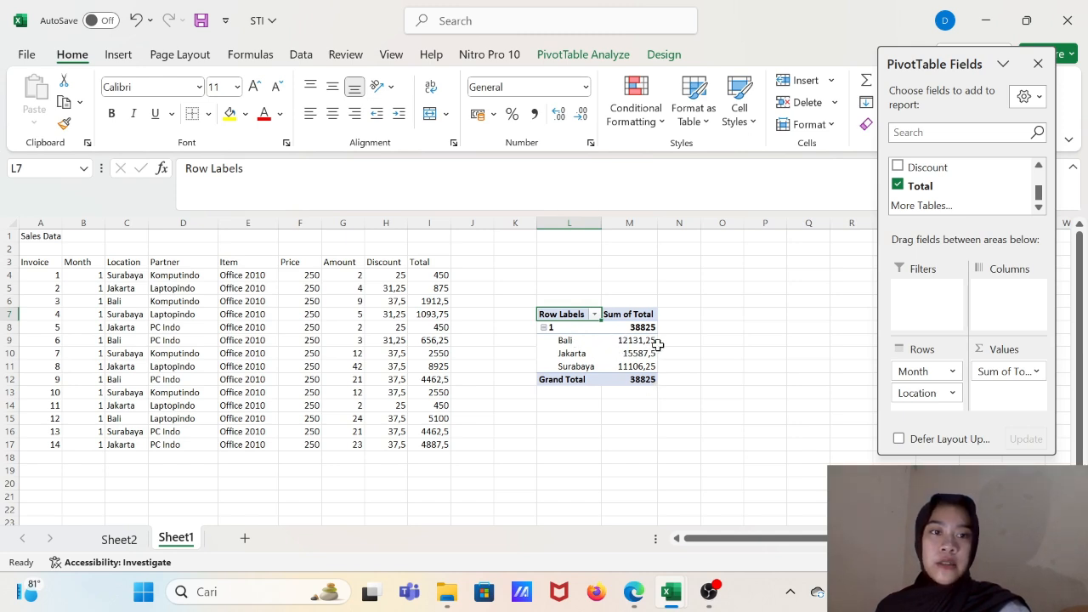
- Reopen the Lesson-3 PDF and read the instructions for Question 5 about the partner contributing most to overall sales
mouse_move(630, 353)
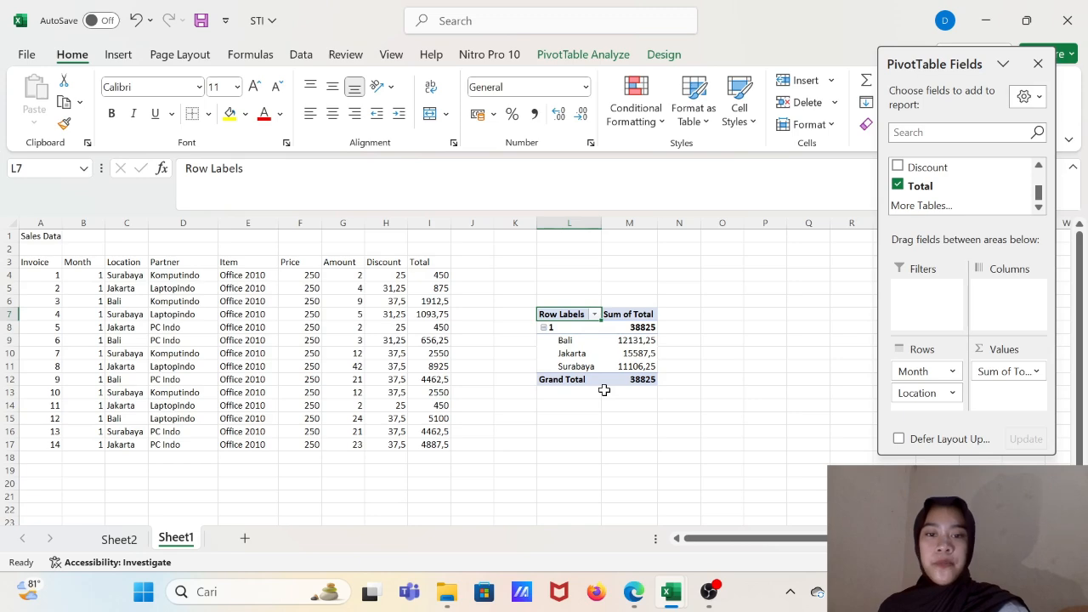
left_click(446, 591)
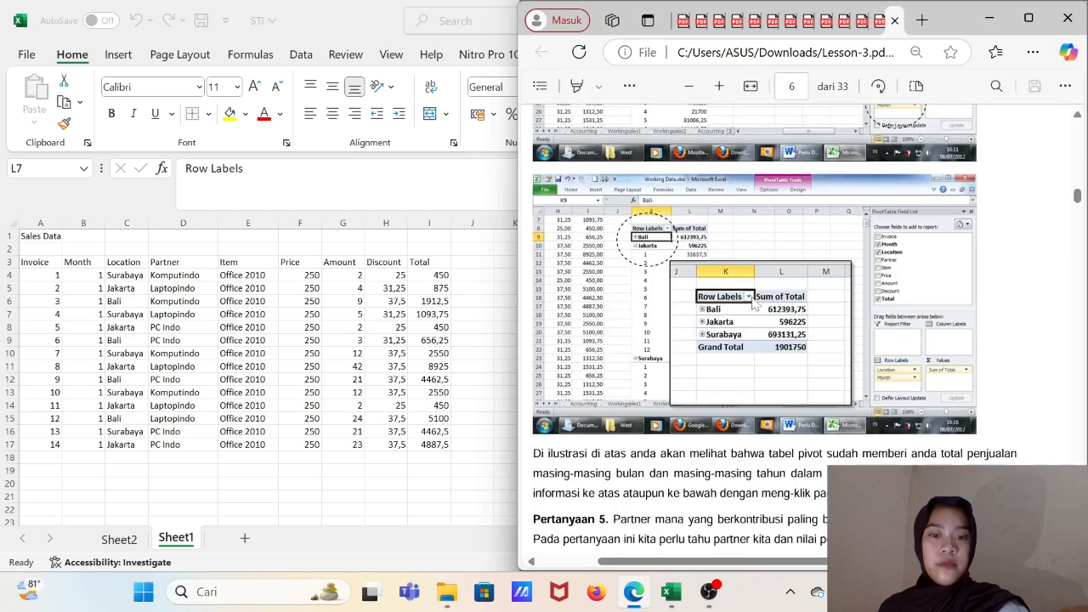
scroll(753, 304, "down", 5)
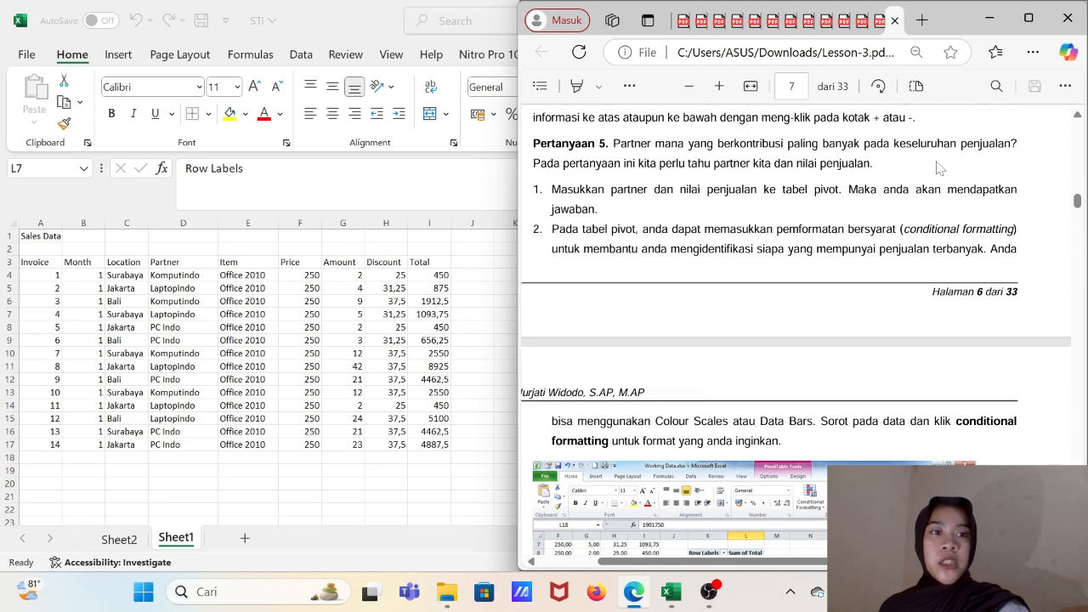
- Back in Excel, replace Month and Location with the Partner field in the pivot table's rows, keeping Sum of Total in the values
left_click(417, 294)
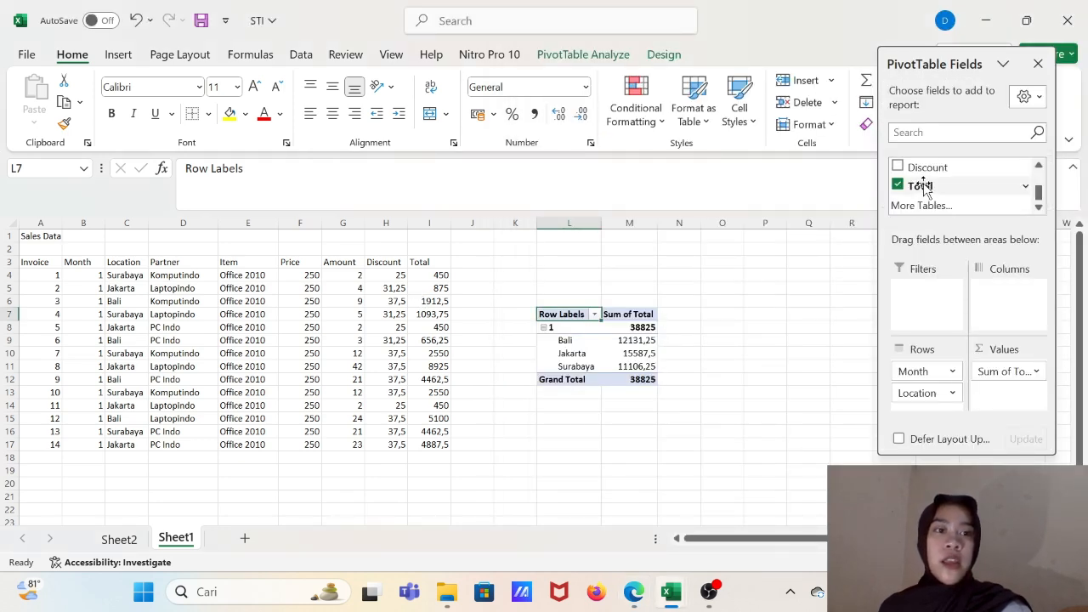
scroll(931, 191, "up", 3)
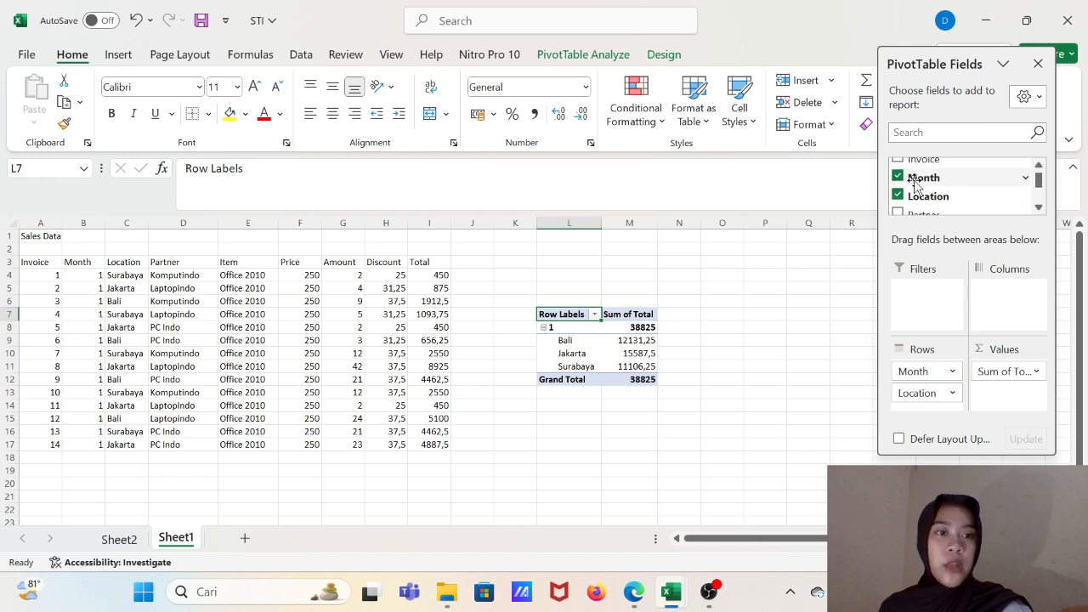
left_click(897, 177)
left_click(897, 196)
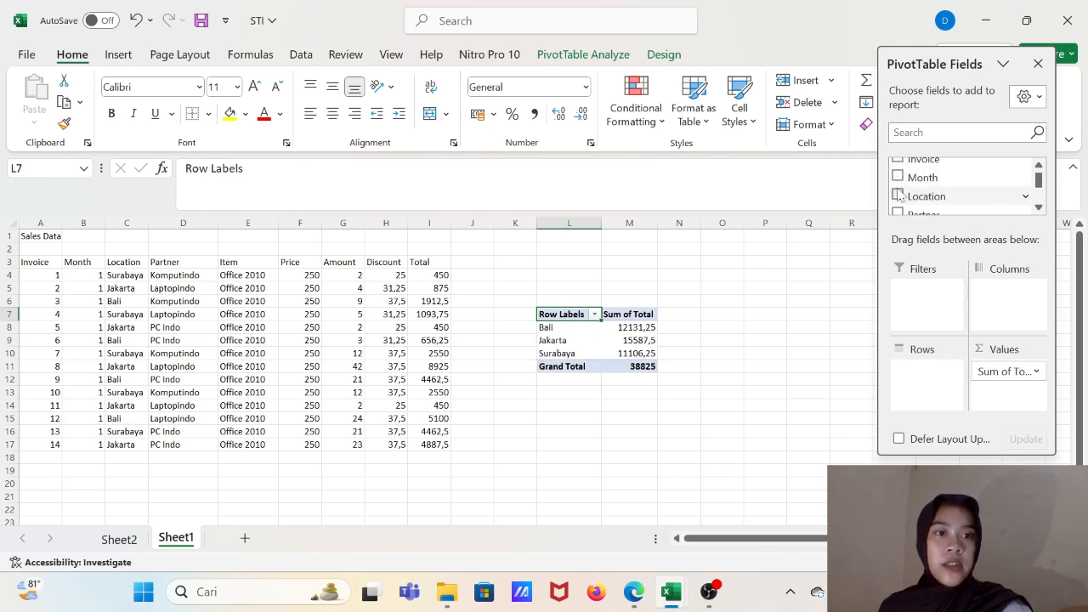
scroll(935, 181, "down", 6)
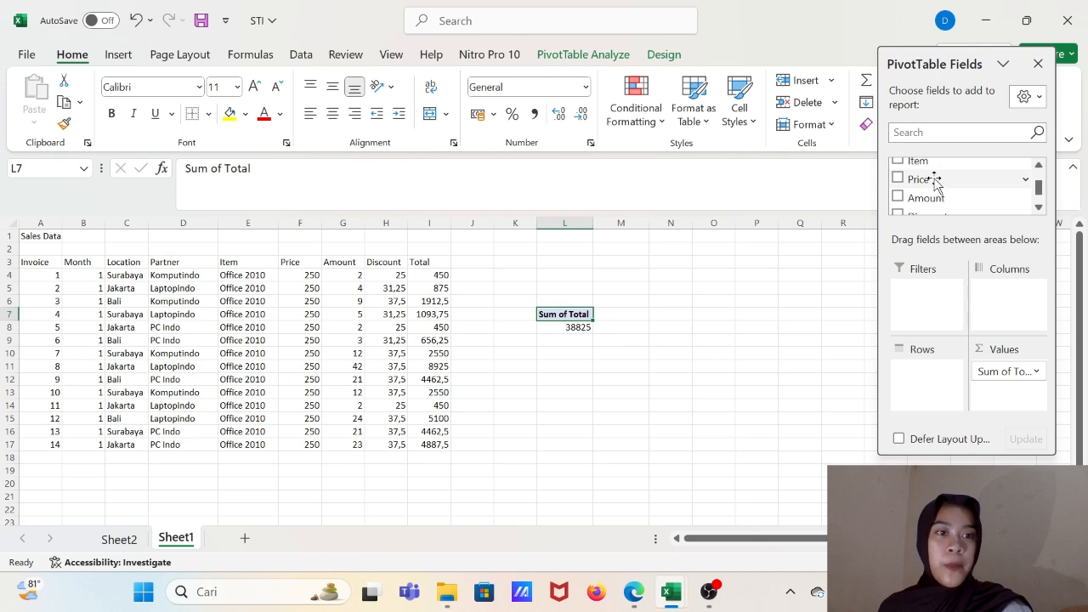
scroll(935, 182, "up", 6)
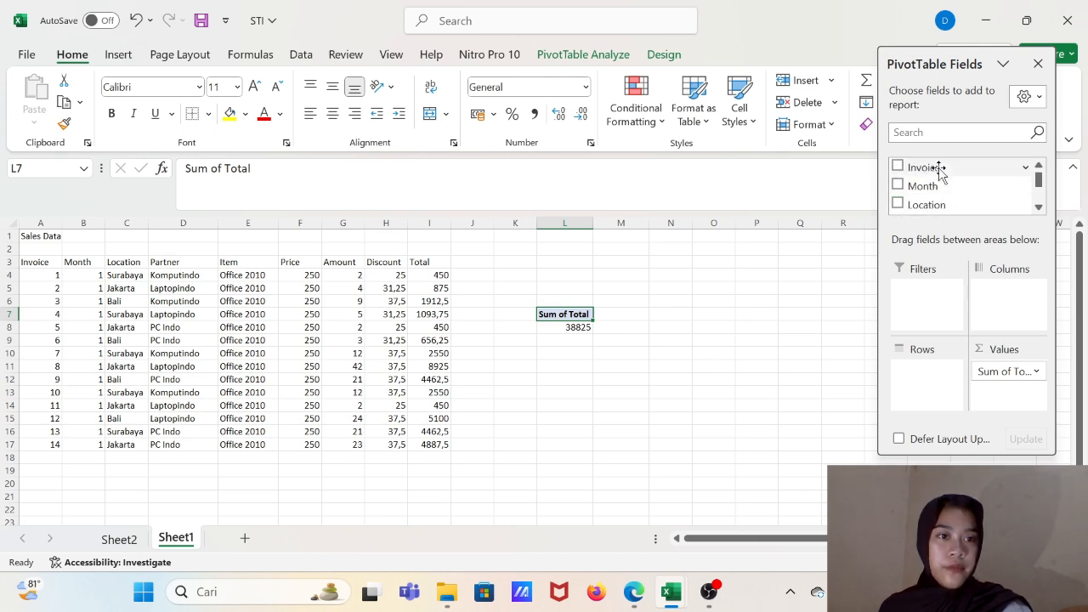
scroll(939, 174, "down", 2)
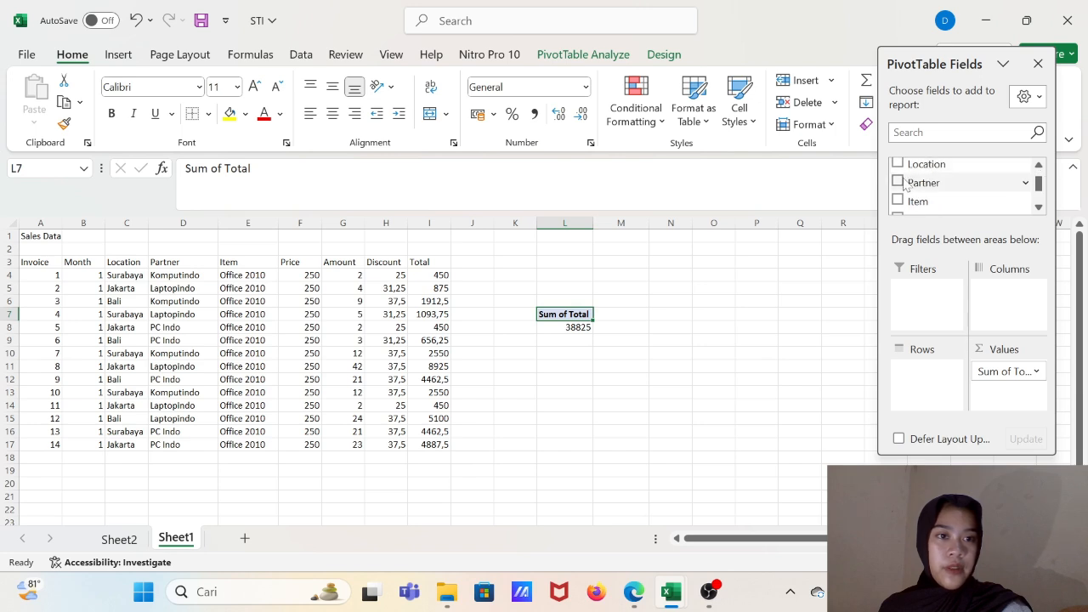
left_click(899, 182)
scroll(923, 185, "down", 3)
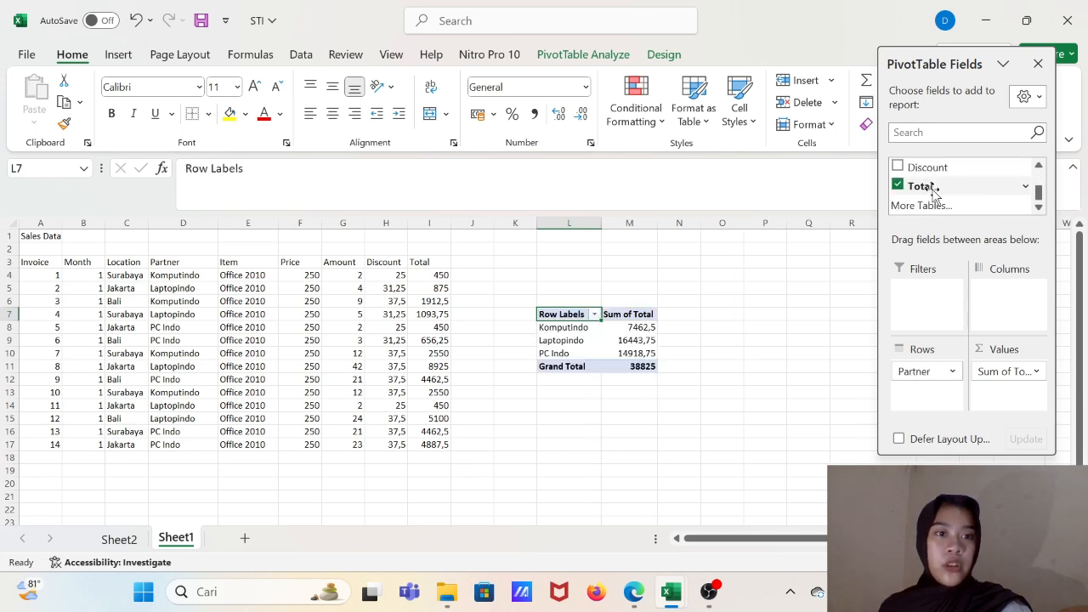
- Select the partner names in the pivot table's row labels to review their sales totals
left_click(551, 399)
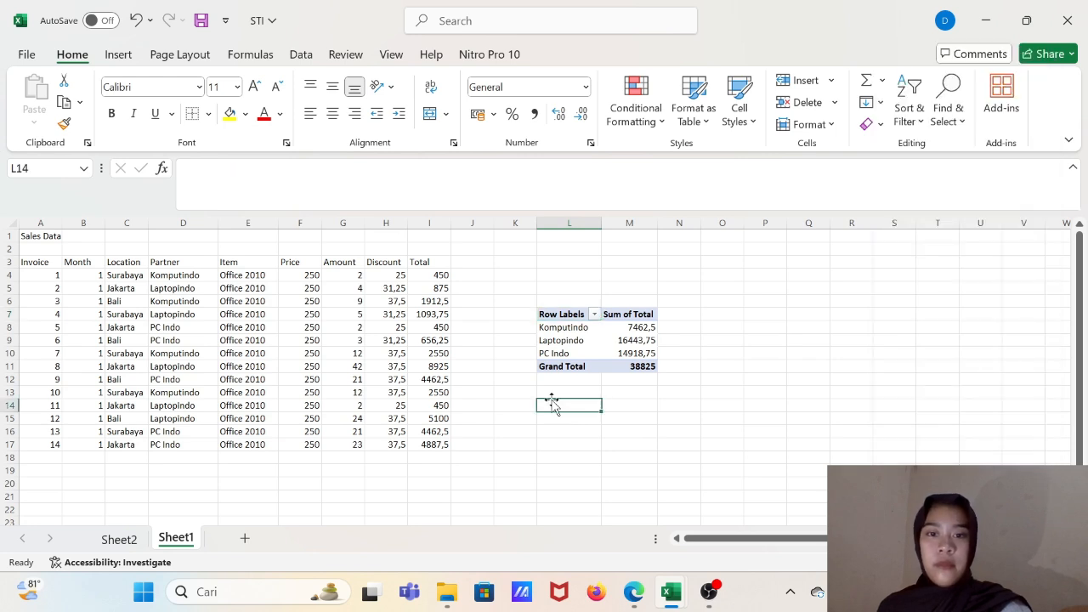
left_click(574, 329)
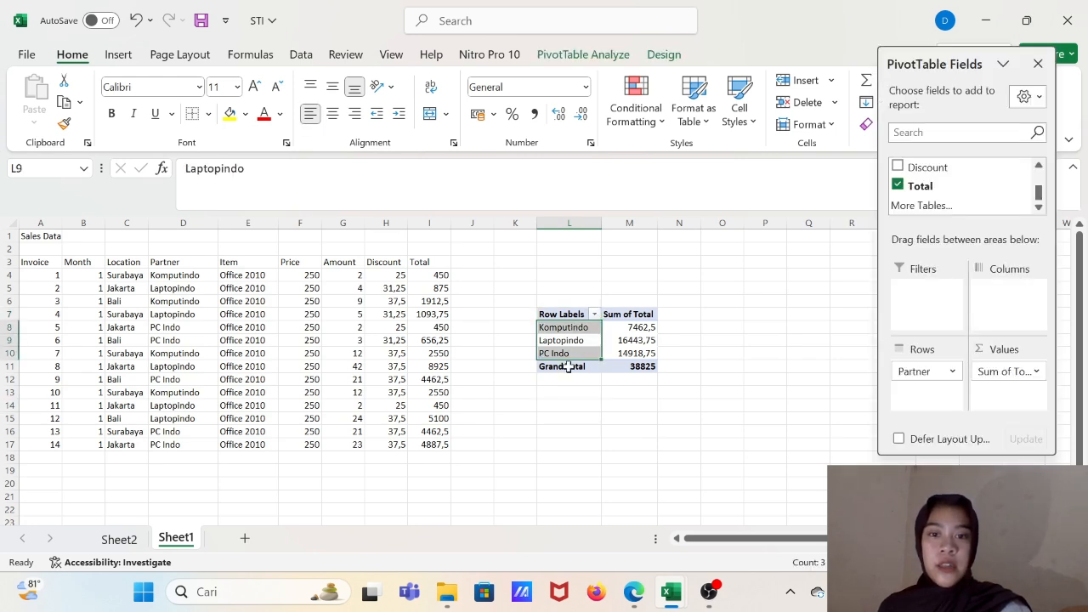
left_click(565, 367)
left_click(567, 330)
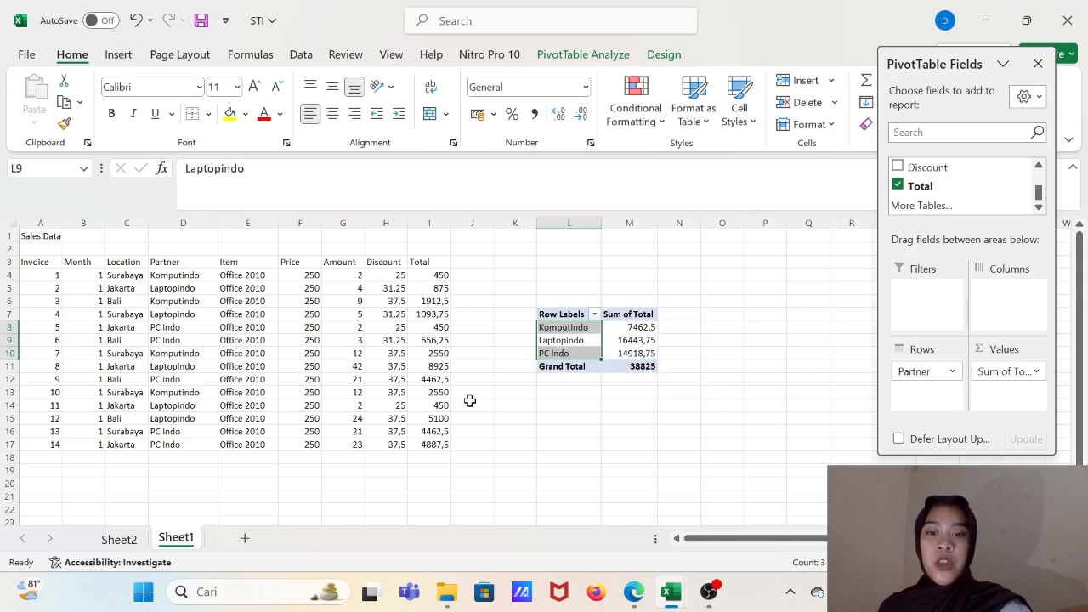
- Reopen the Lesson-3 PDF from the downloads folder and read the instructions for Question 6 about the strongest partner in each location
left_click(445, 593)
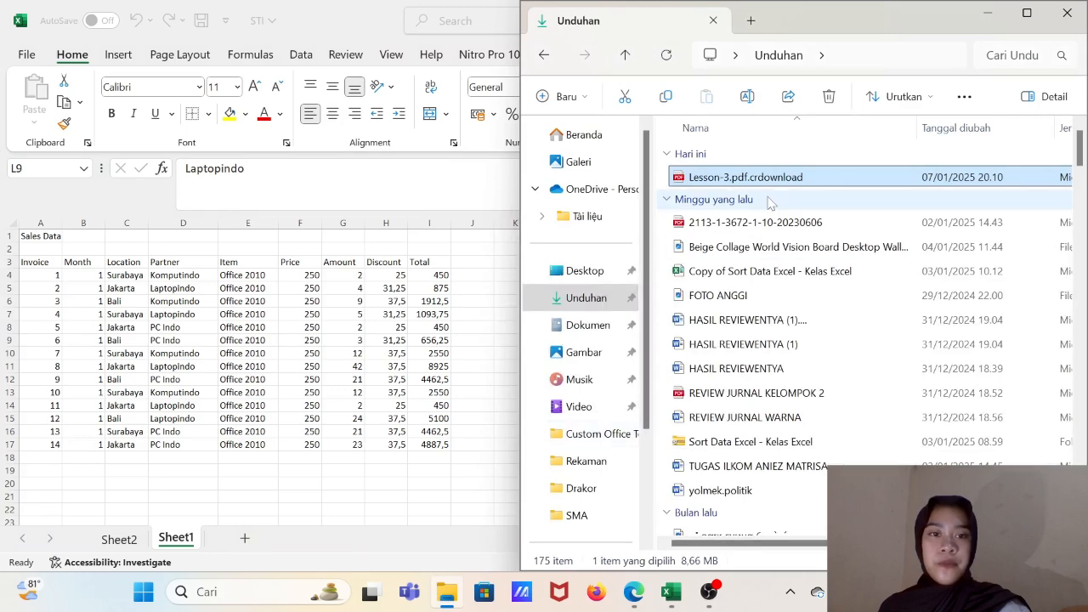
double_click(770, 178)
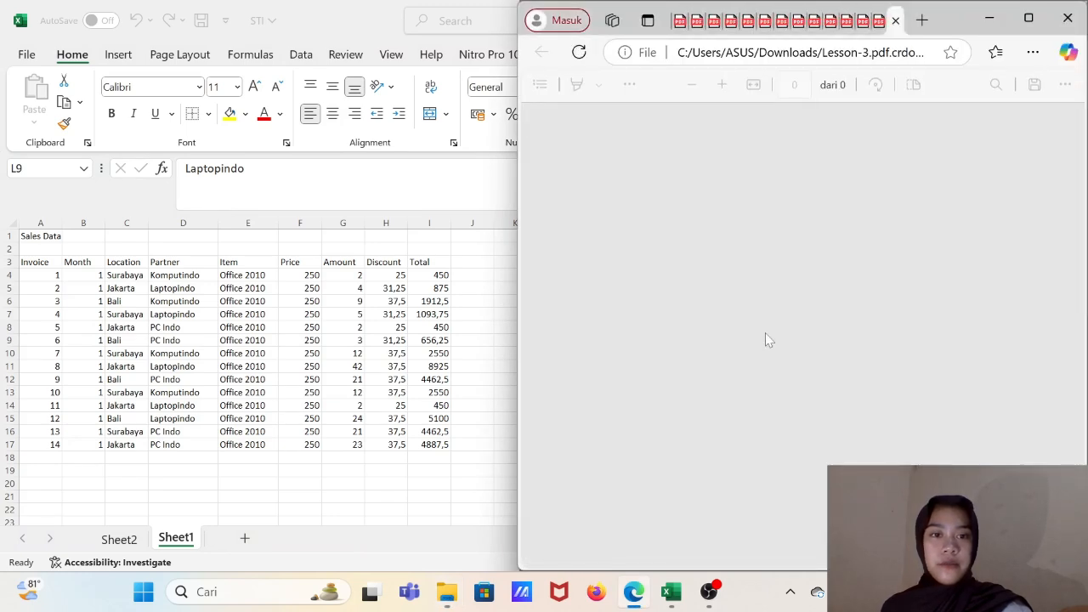
scroll(768, 340, "down", 3)
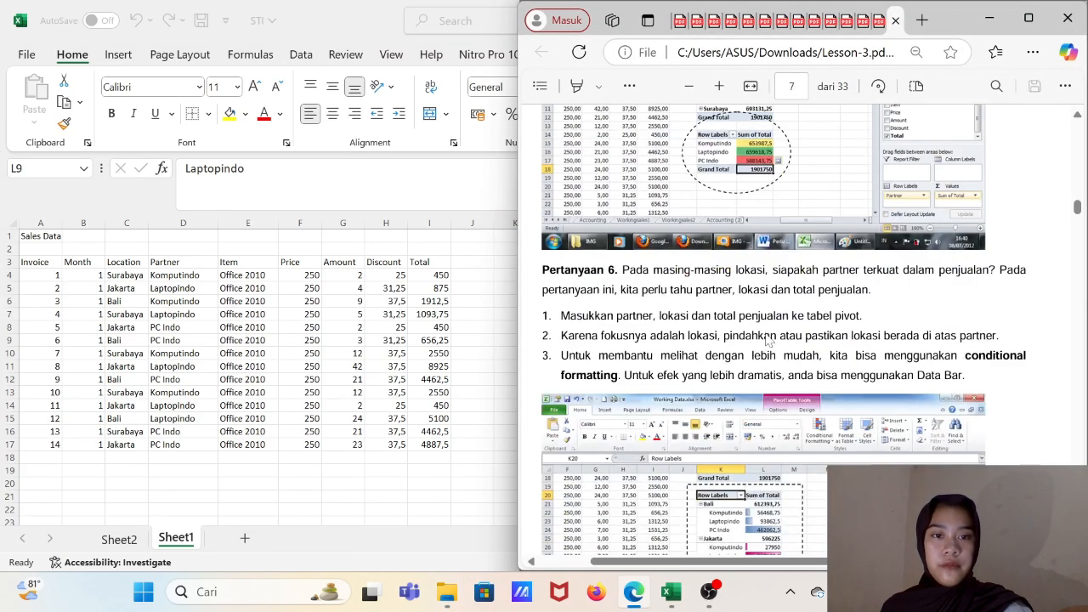
scroll(767, 340, "up", 1)
scroll(767, 340, "down", 2)
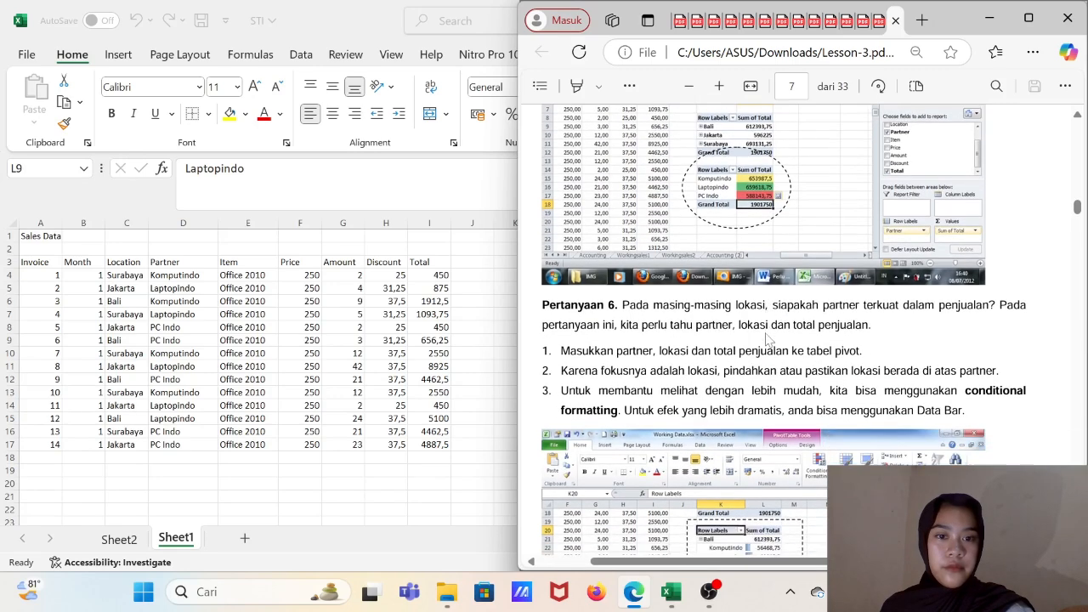
scroll(767, 338, "down", 1)
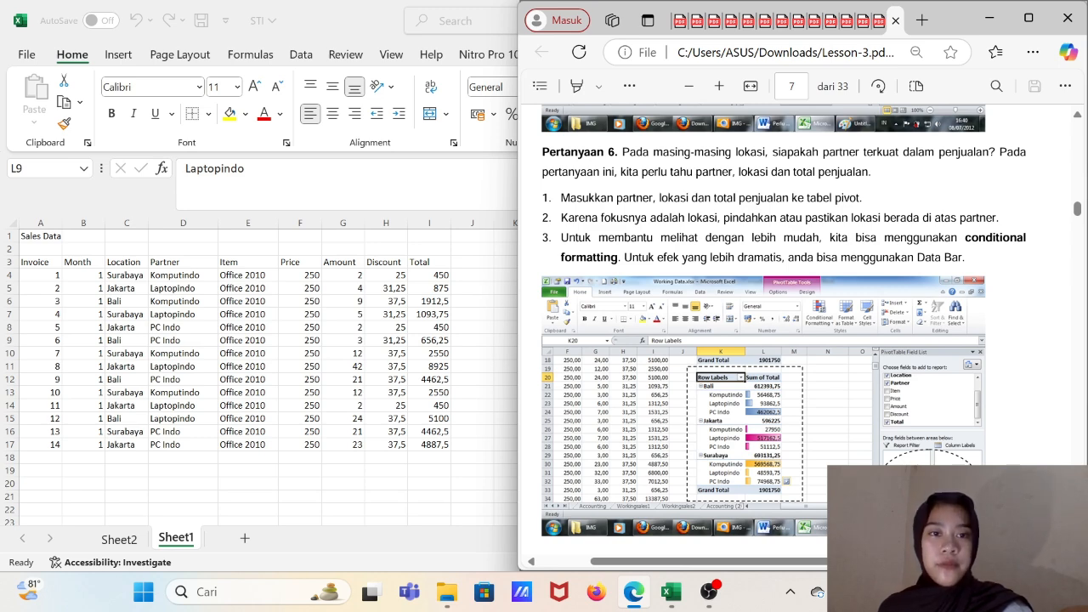
scroll(767, 338, "down", 3)
- Return to Excel, add the Location field to the pivot table's rows and move it above Partner
left_click(468, 294)
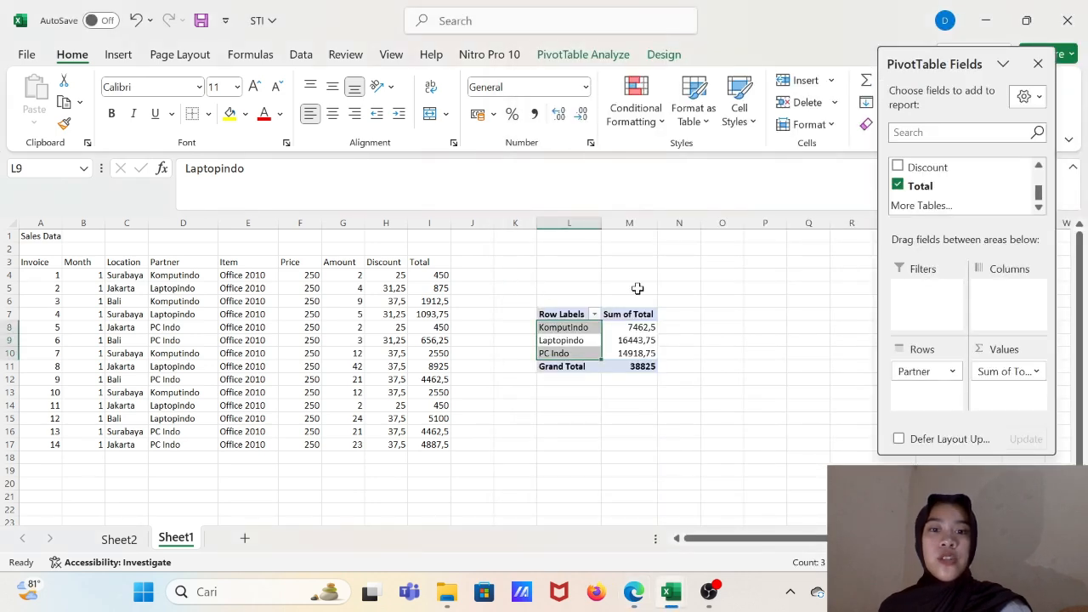
scroll(920, 178, "up", 3)
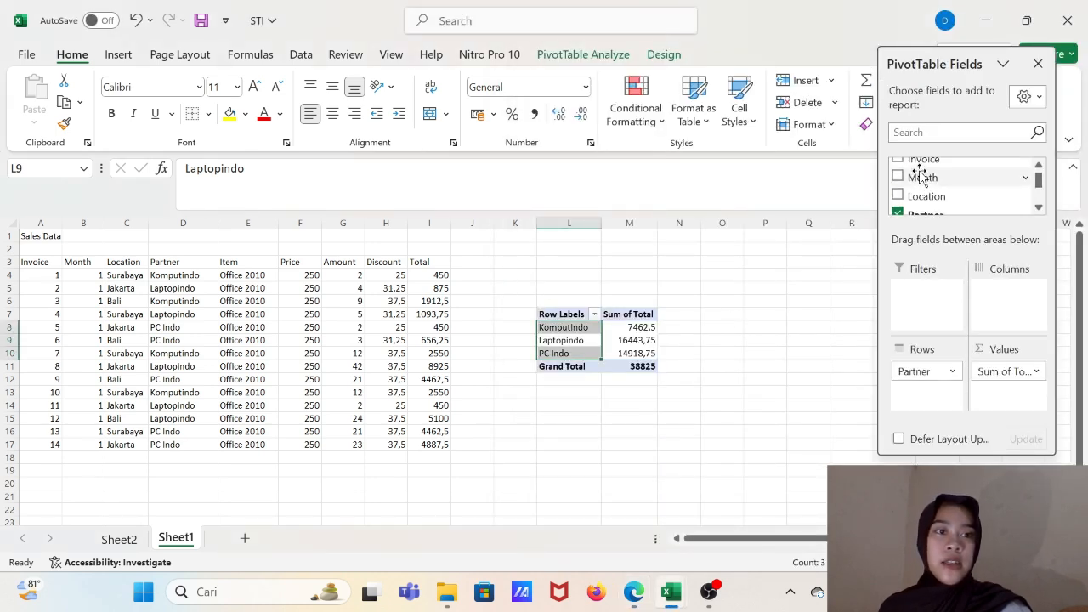
left_click(901, 198)
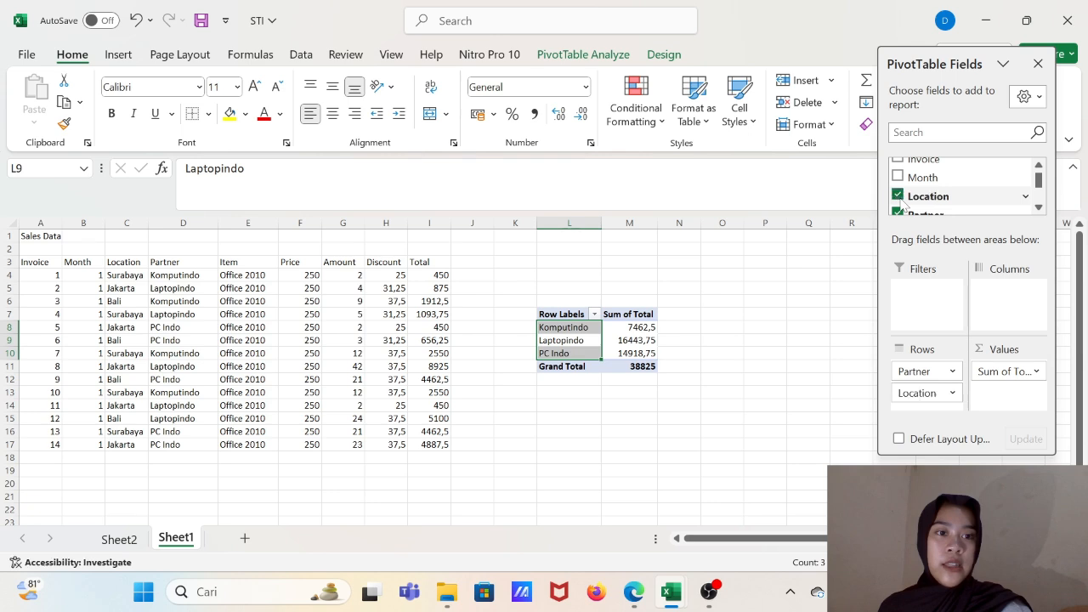
scroll(925, 194, "down", 2)
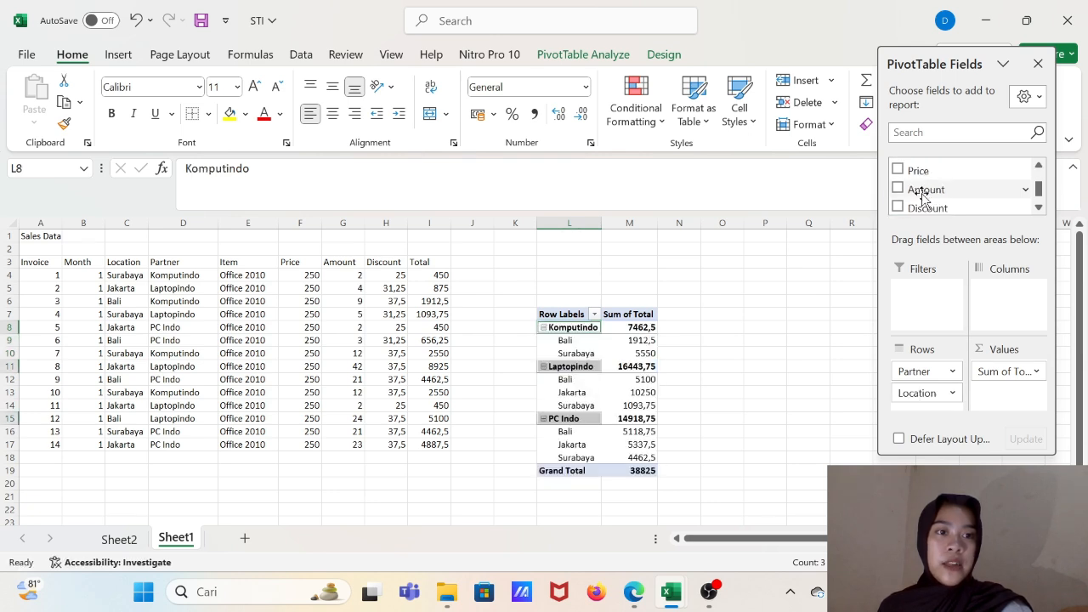
scroll(928, 192, "up", 1)
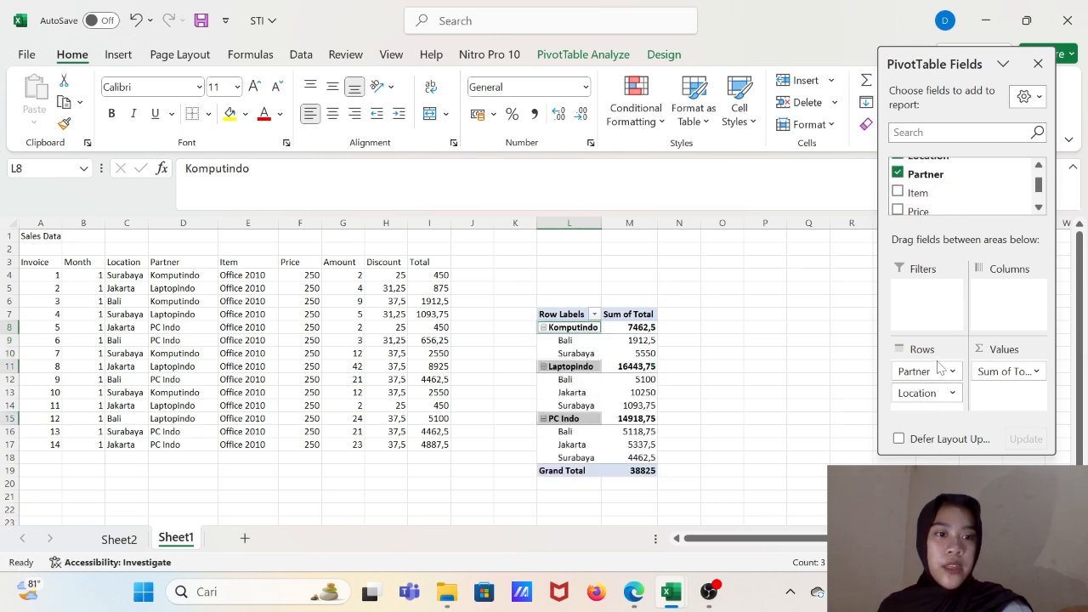
left_click_drag(920, 399, 913, 368)
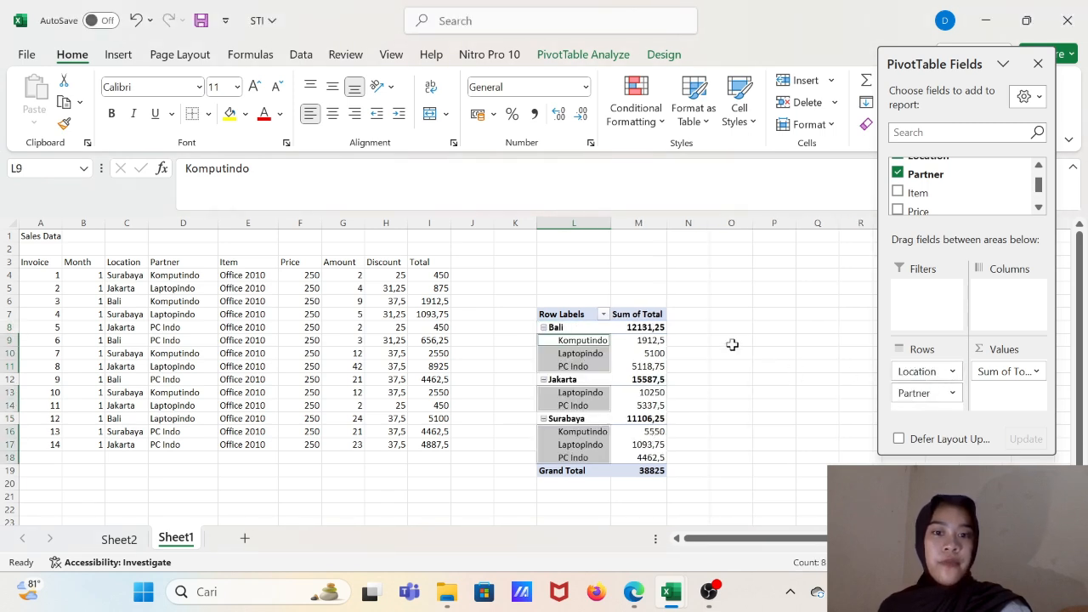
left_click(703, 329)
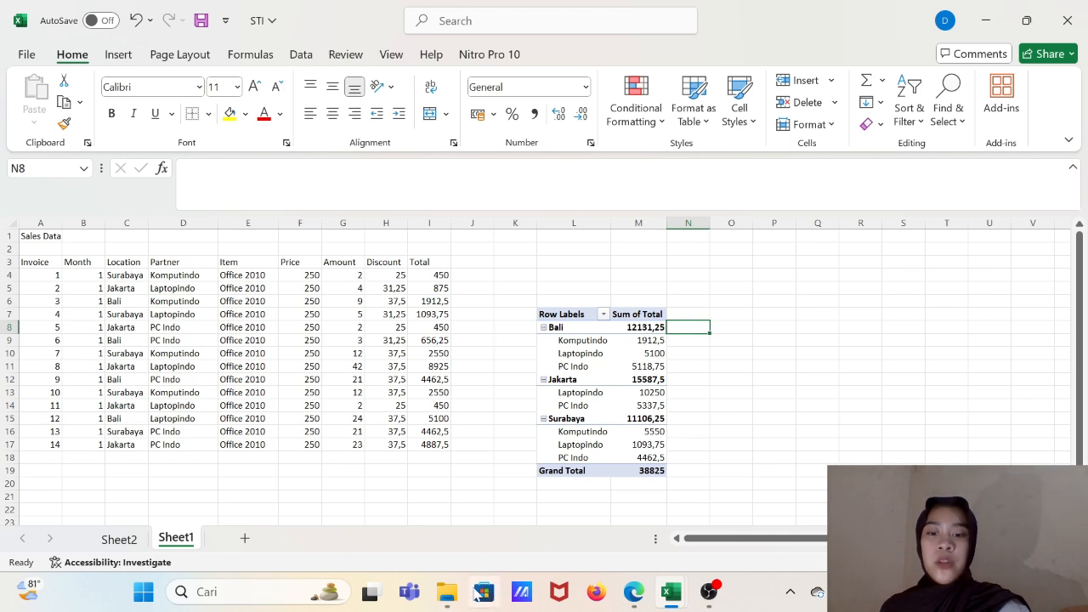
- Reopen the Lesson-3 PDF from the downloads folder and read the instructions for Question 7 about units sold per partner and total sales per area
left_click(447, 591)
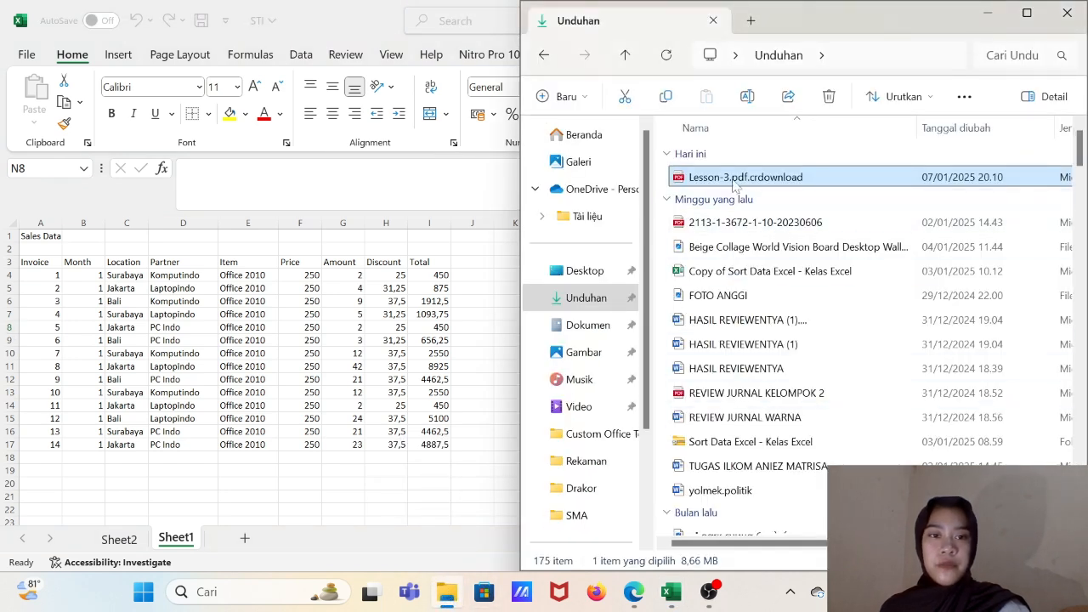
left_click(733, 178)
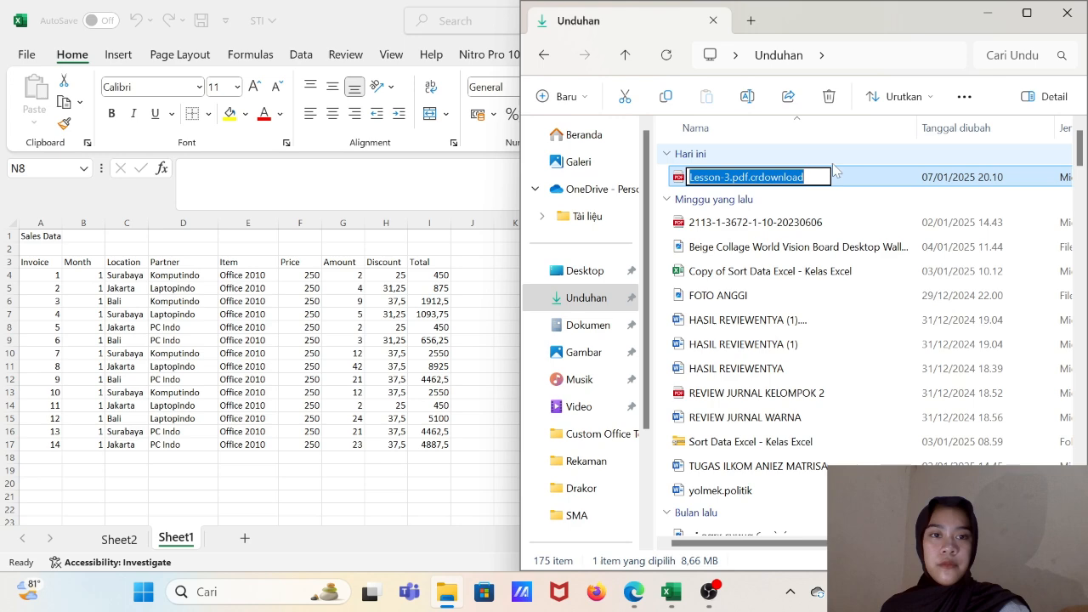
double_click(885, 177)
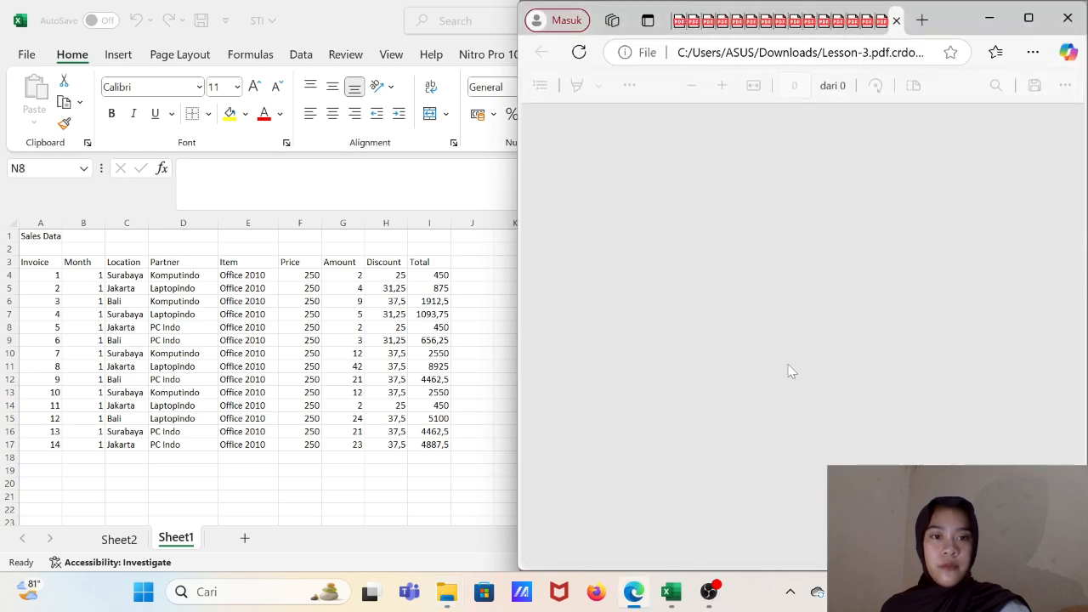
scroll(790, 371, "down", 10)
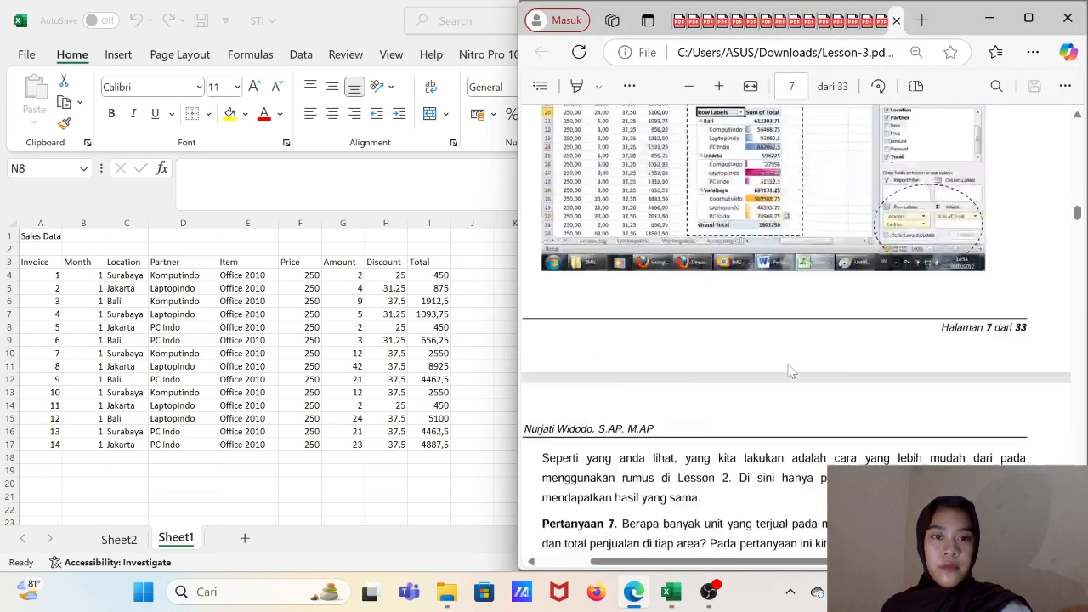
scroll(791, 371, "down", 1)
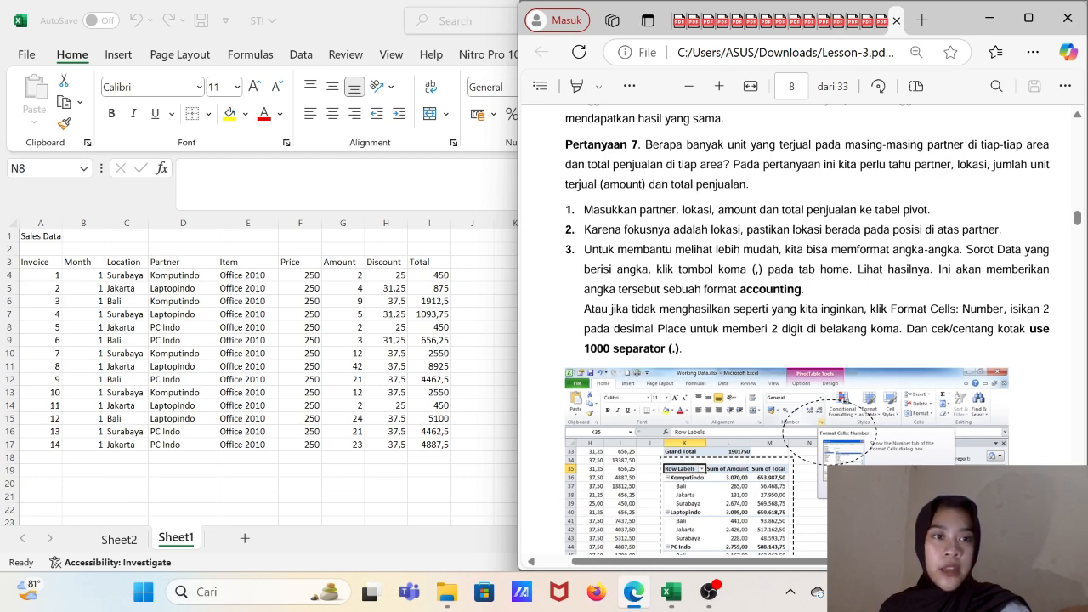
scroll(791, 371, "down", 2)
- Return to Excel and add the Amount field to the pivot table's values alongside Sum of Total
left_click(482, 299)
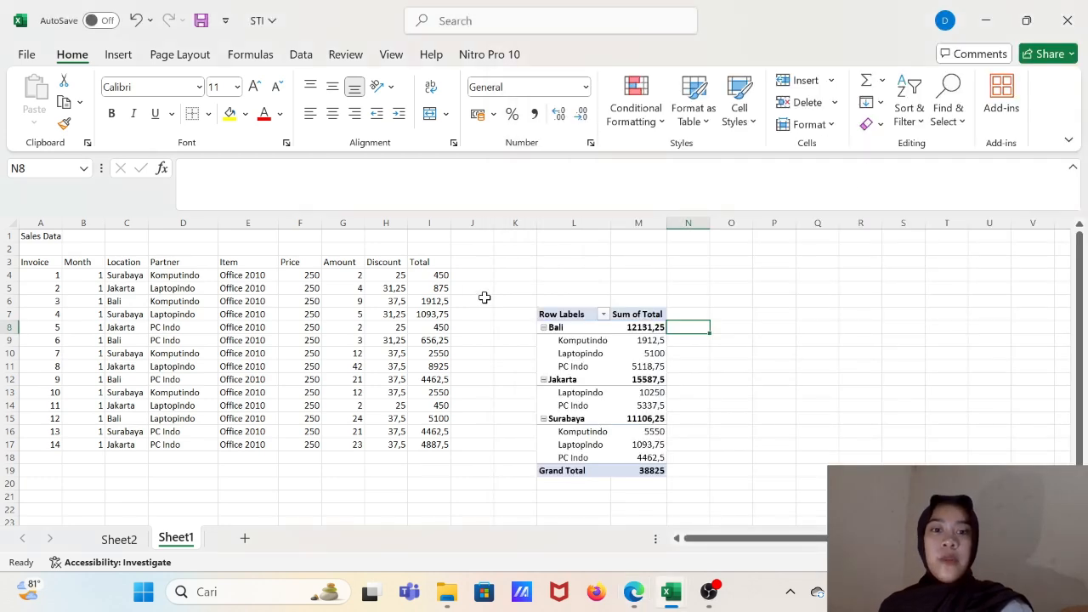
left_click(604, 334)
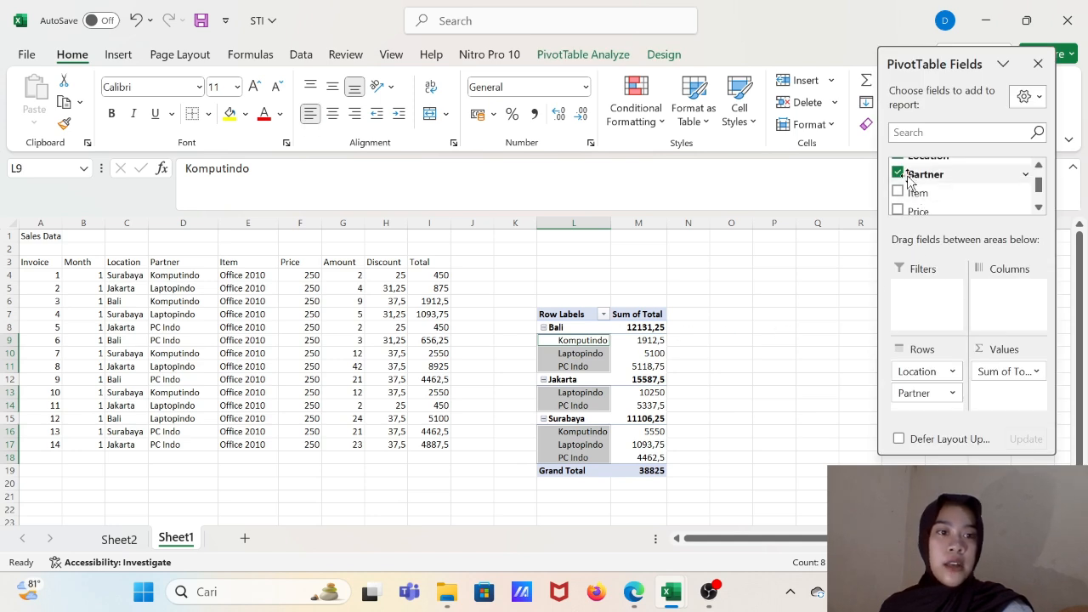
scroll(905, 187, "up", 3)
scroll(918, 196, "down", 4)
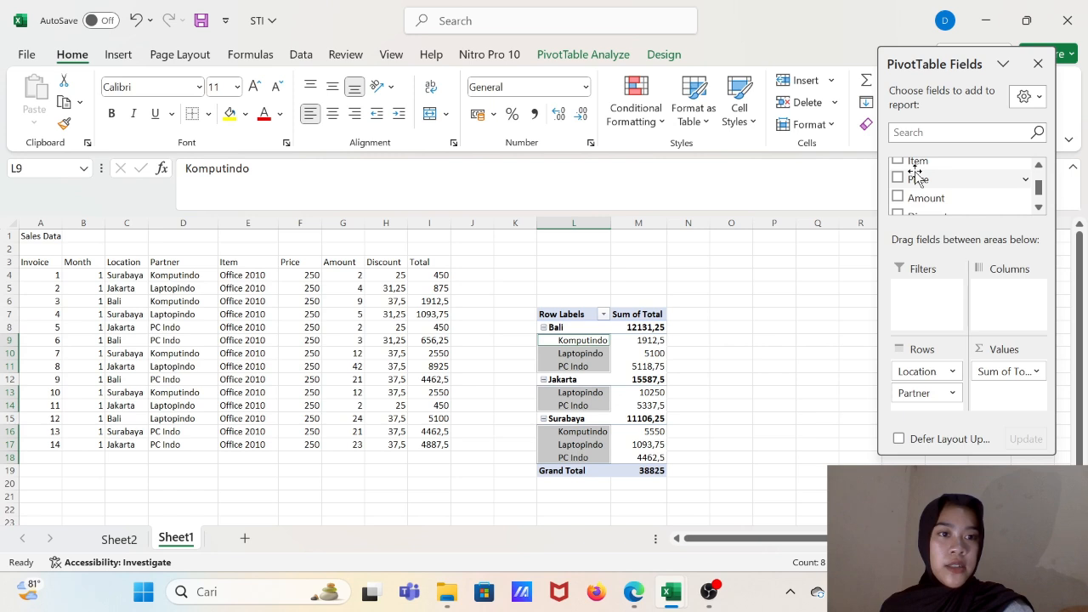
left_click(898, 197)
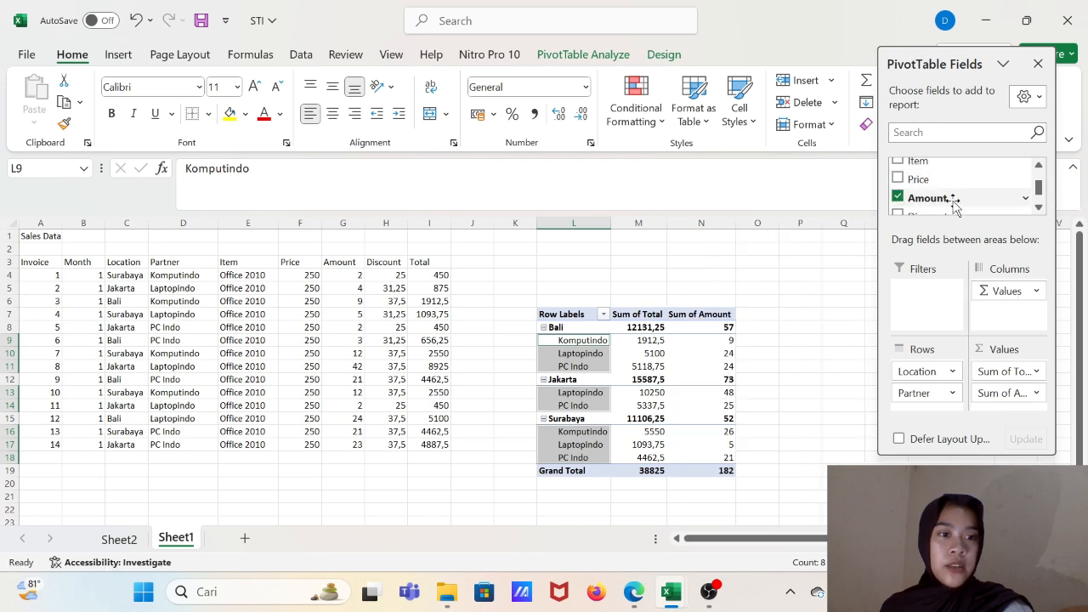
scroll(953, 204, "down", 3)
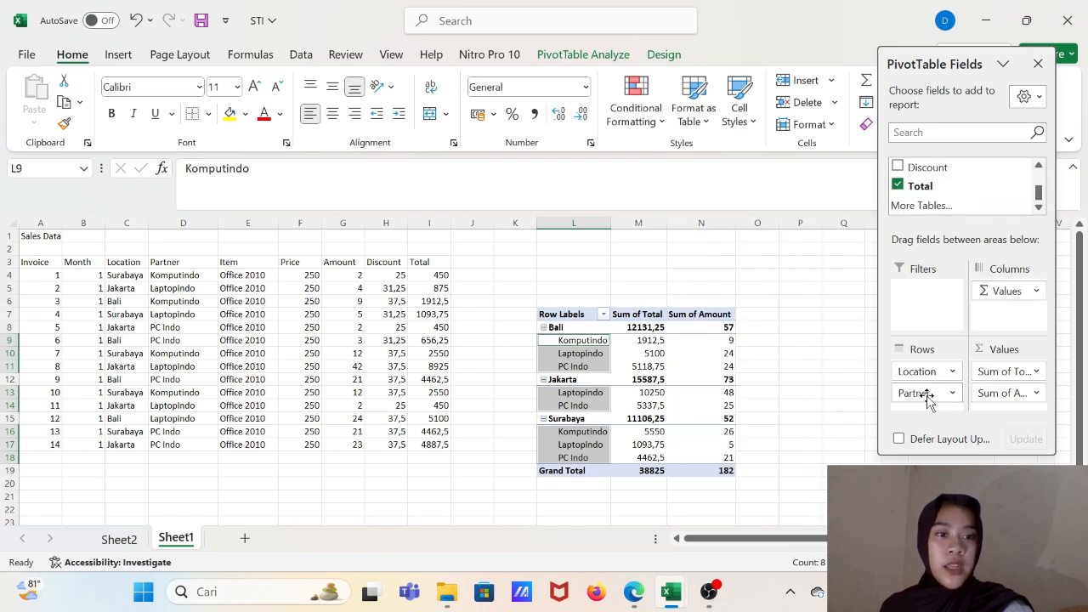
- Move Partner above Location in the pivot table's rows and Sum of Amount ahead of Sum of Total in the values
left_click_drag(926, 397, 921, 367)
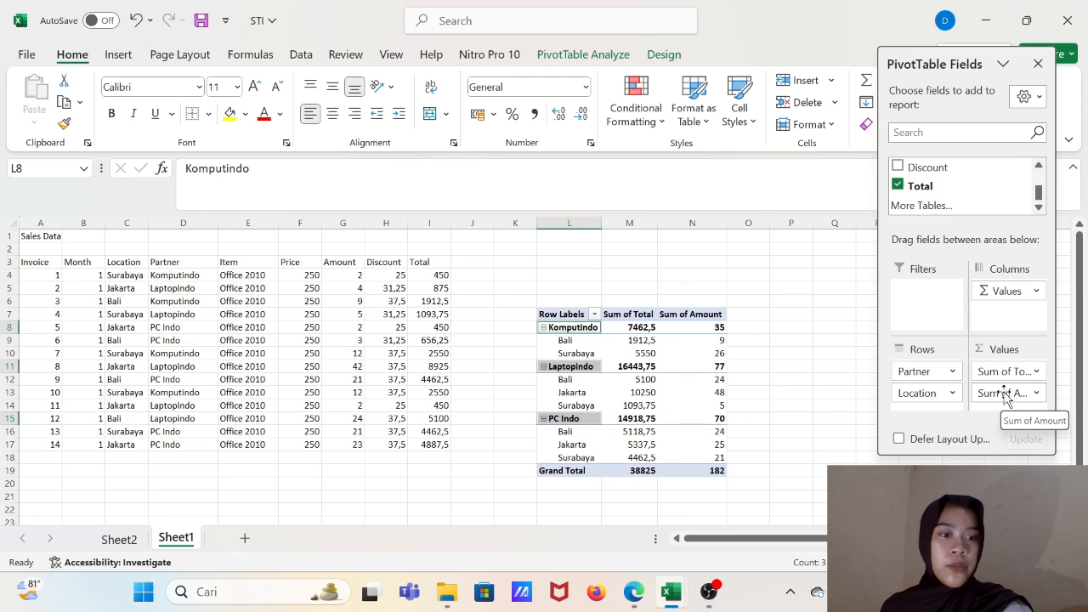
left_click_drag(1003, 393, 1001, 365)
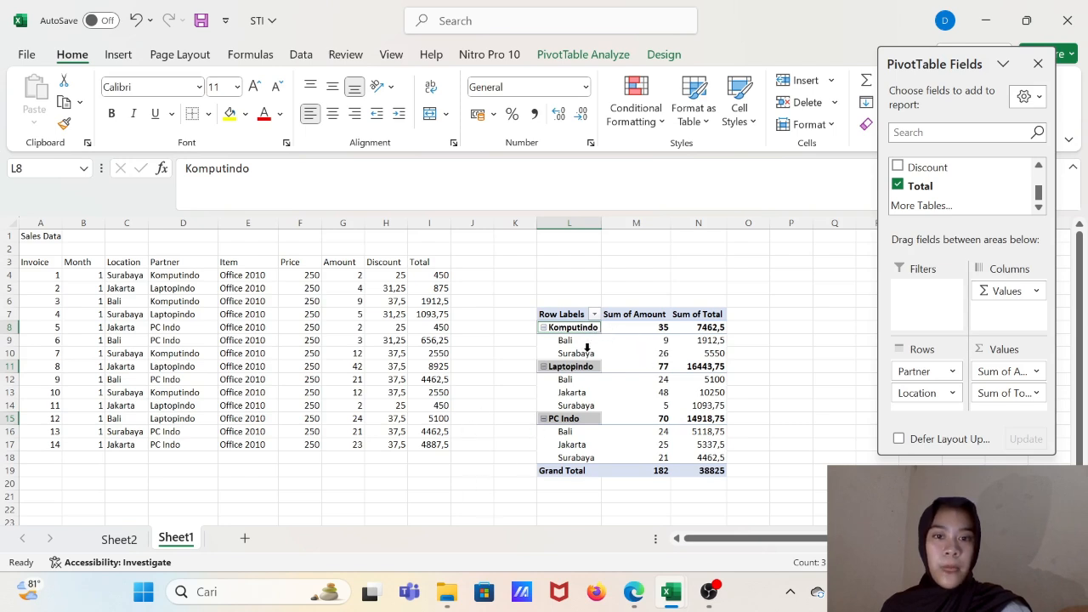
mouse_move(649, 343)
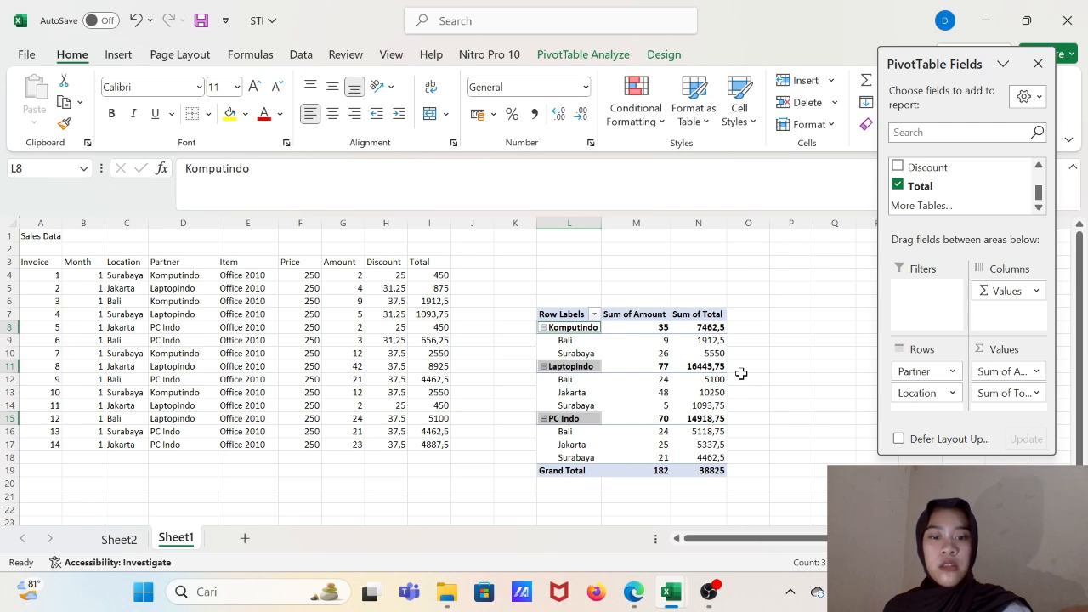
mouse_move(607, 393)
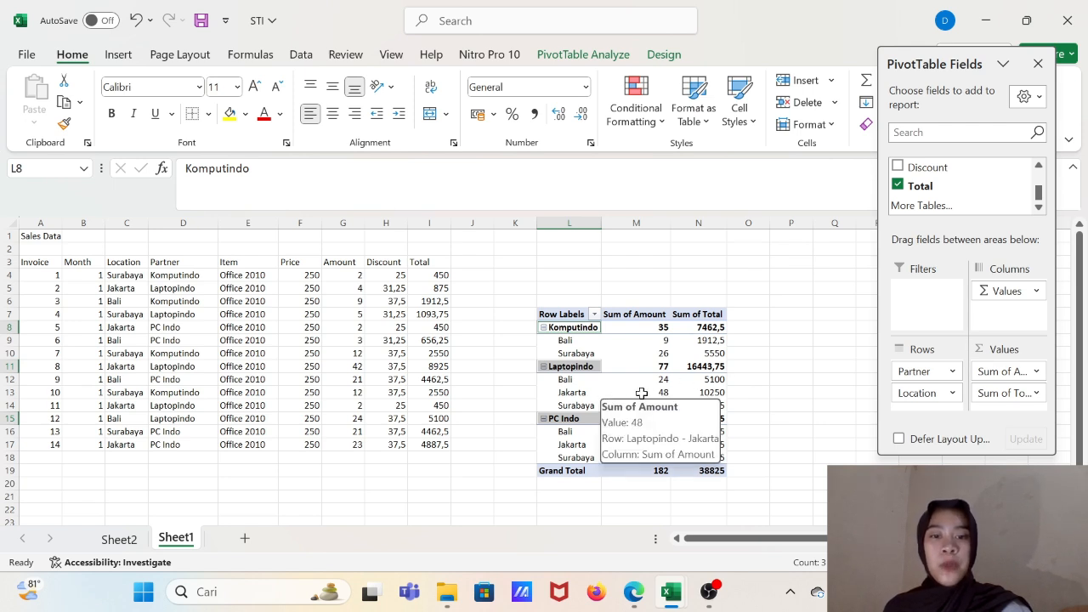
mouse_move(720, 401)
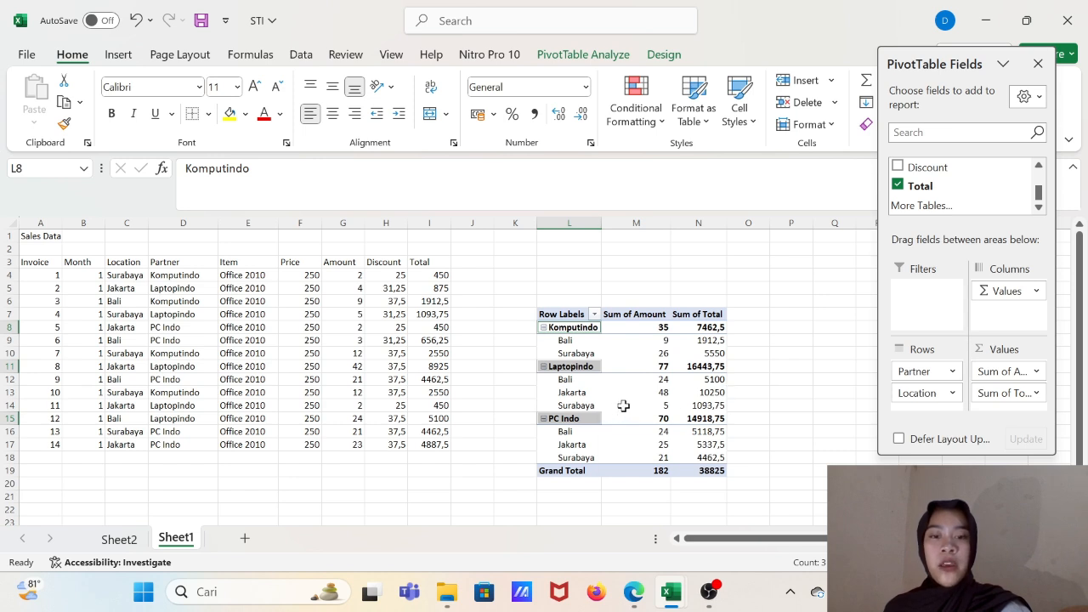
mouse_move(679, 404)
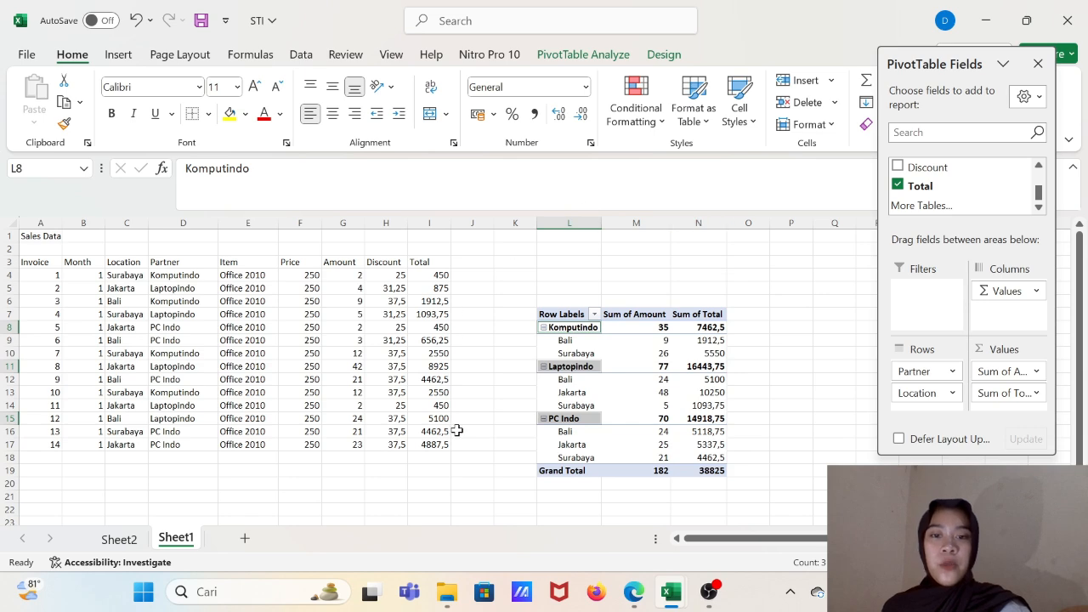
- Reopen the Lesson-3 PDF from the downloads folder and read section 2 on cosmetic pivot table changes, covering PivotTable styles and report layouts
mouse_move(448, 593)
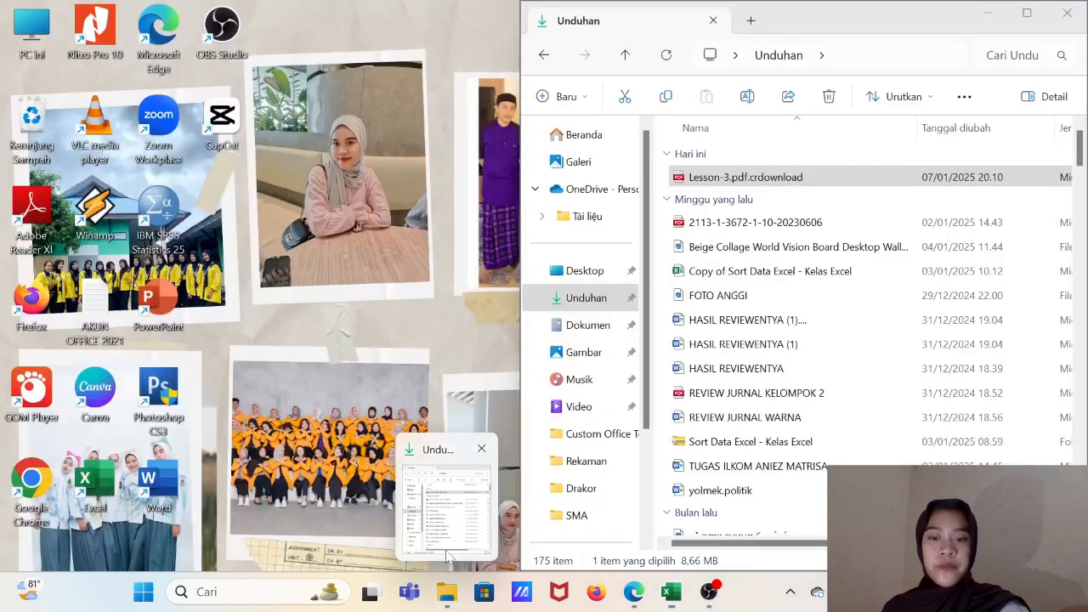
left_click(449, 557)
double_click(708, 180)
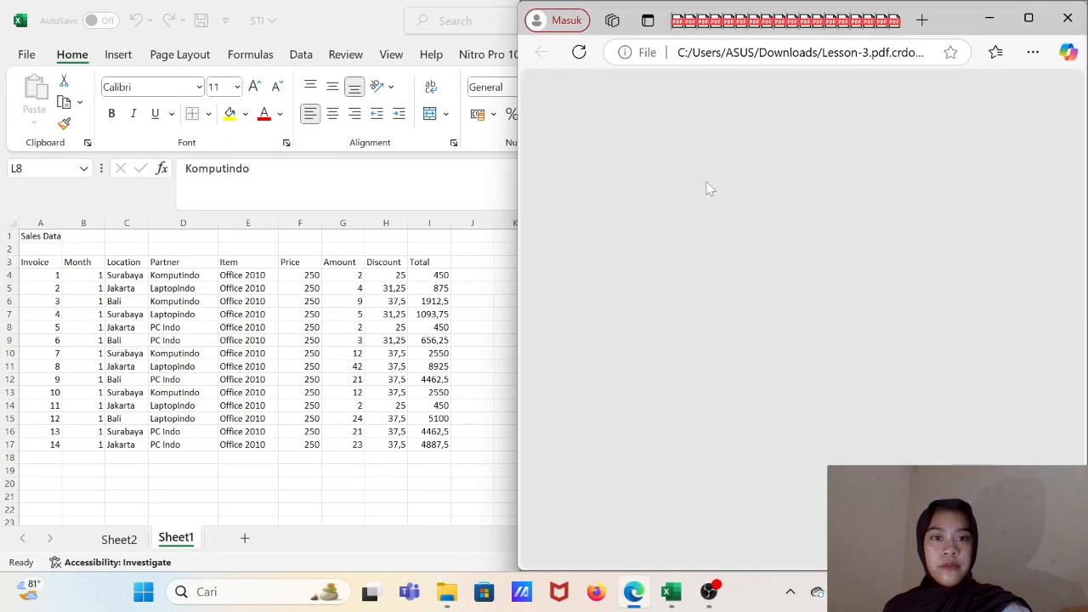
scroll(856, 321, "down", 10)
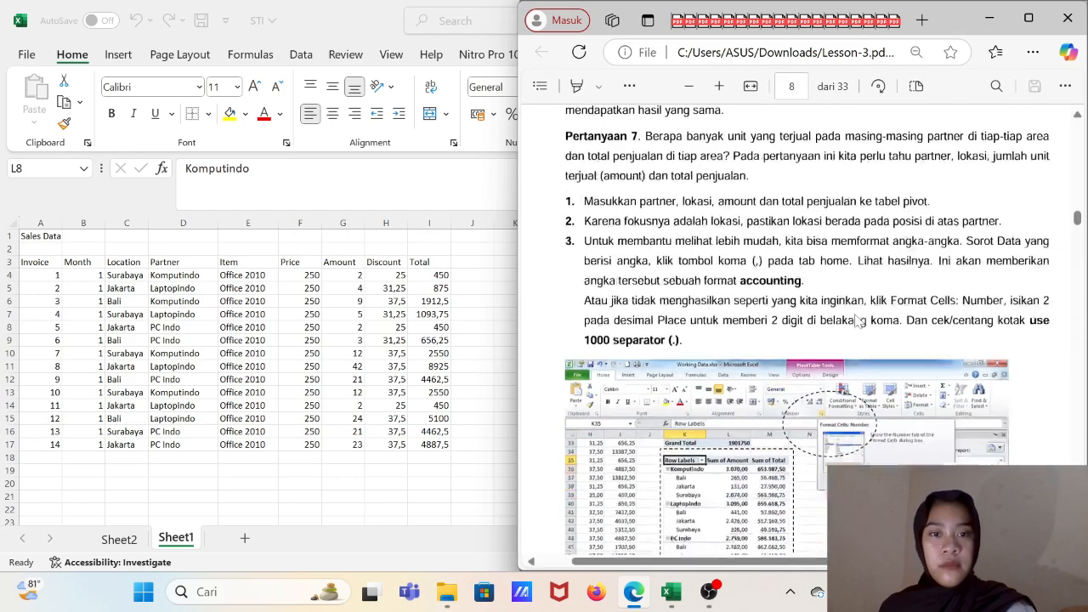
scroll(857, 320, "down", 5)
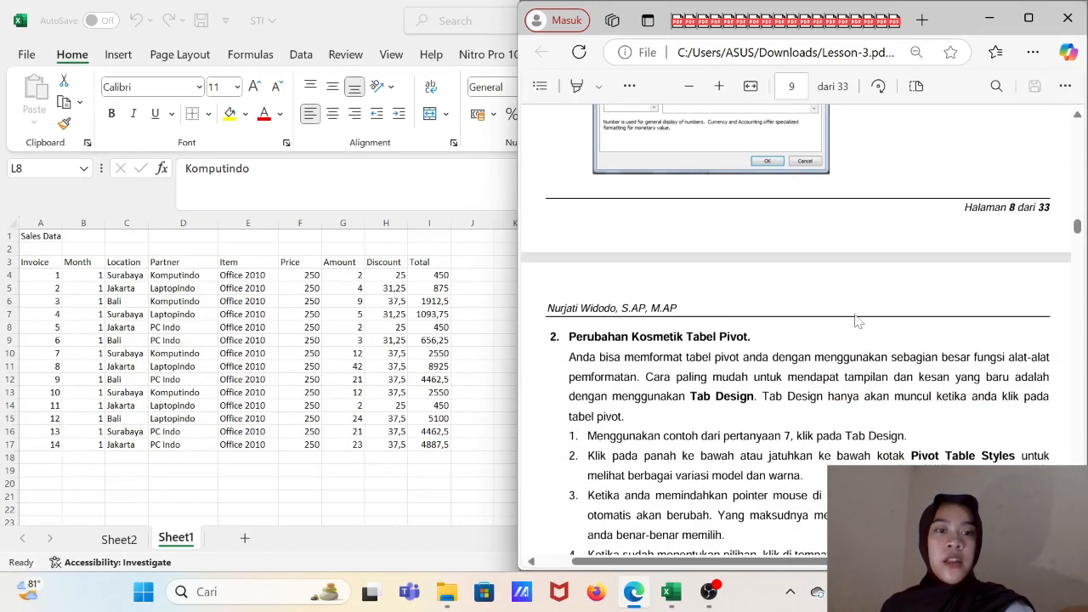
scroll(856, 321, "down", 1)
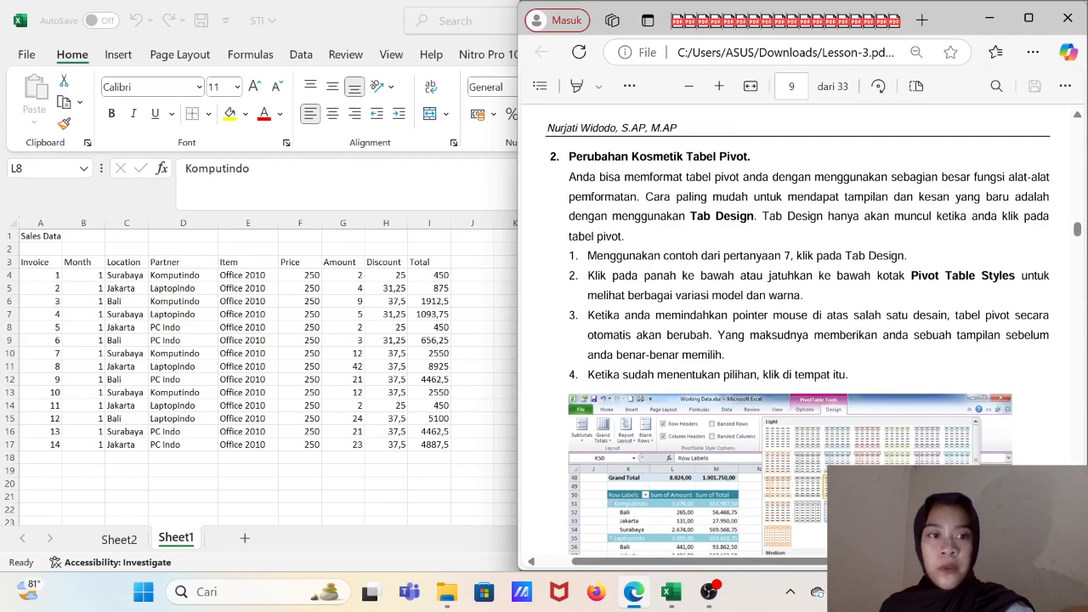
scroll(857, 321, "down", 3)
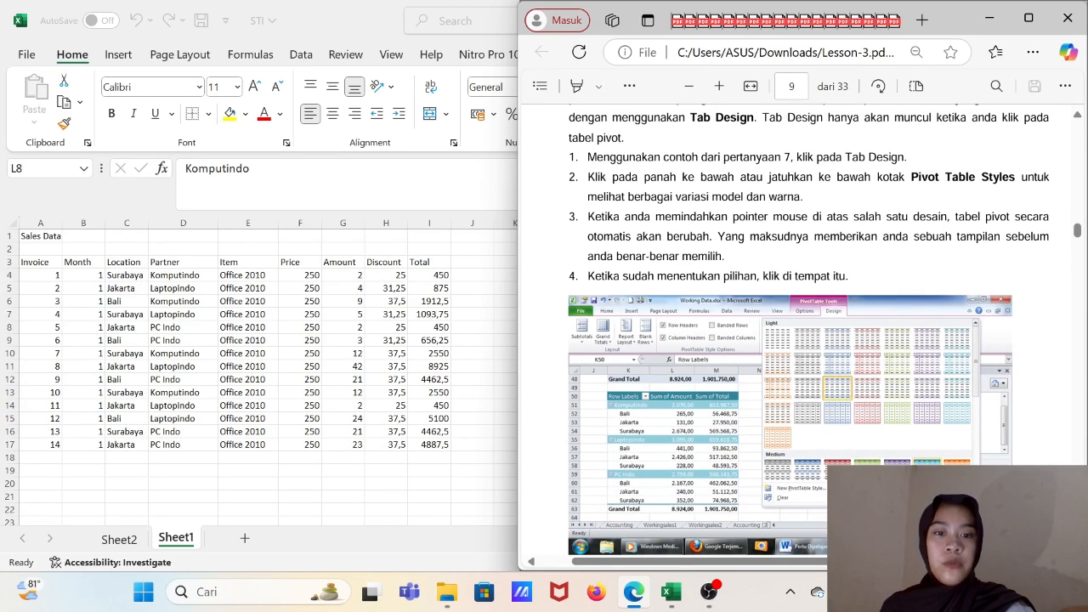
scroll(857, 320, "up", 2)
scroll(856, 320, "down", 7)
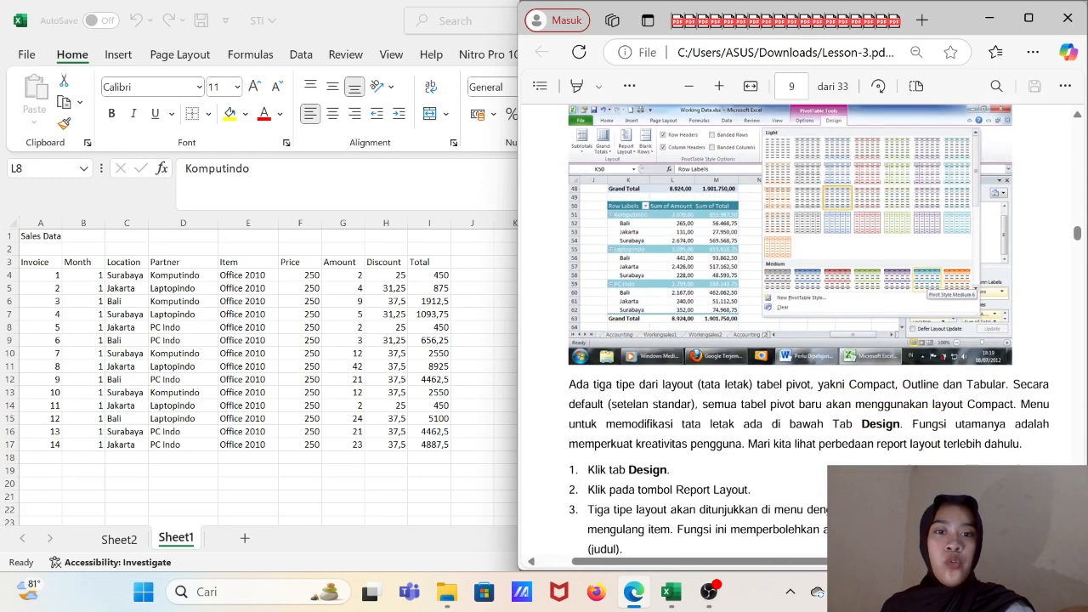
scroll(857, 320, "down", 2)
scroll(857, 321, "up", 15)
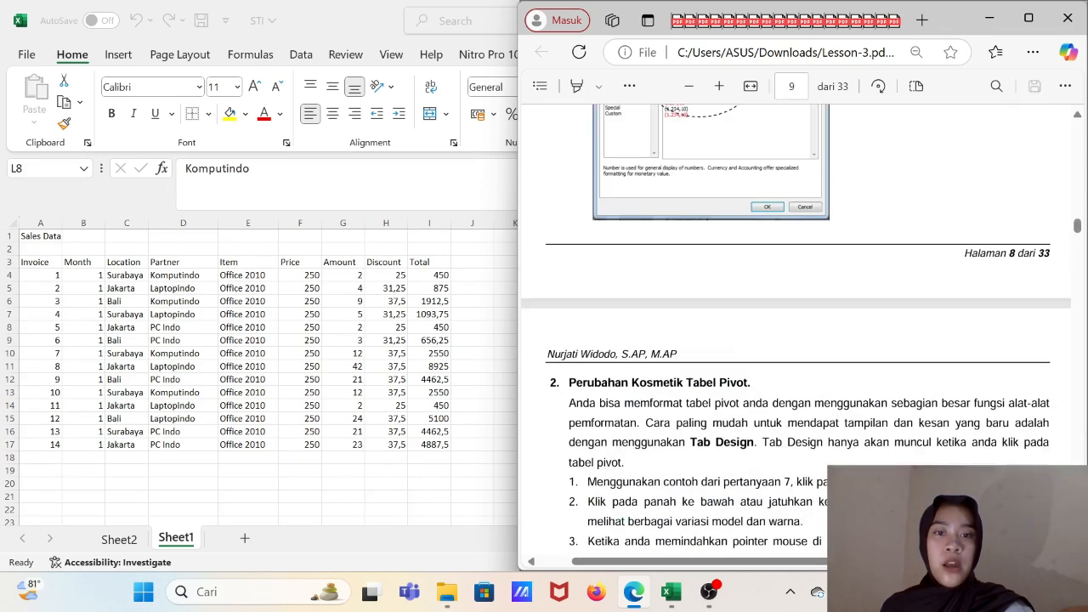
scroll(856, 320, "down", 3)
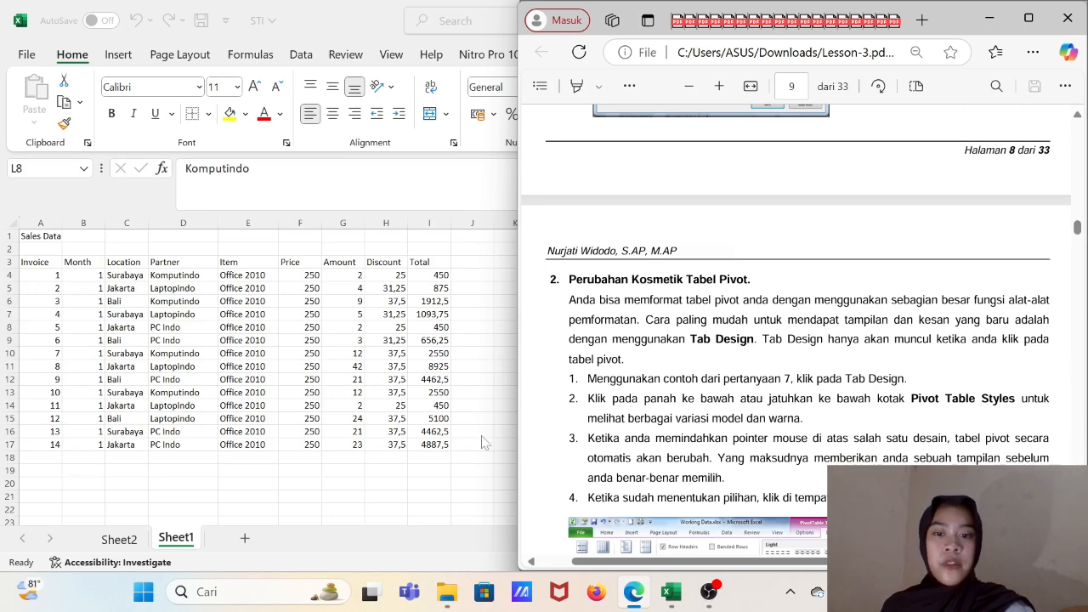
- Back in Excel, apply the light yellow PivotTable style to the pivot table
key("alt+Tab")
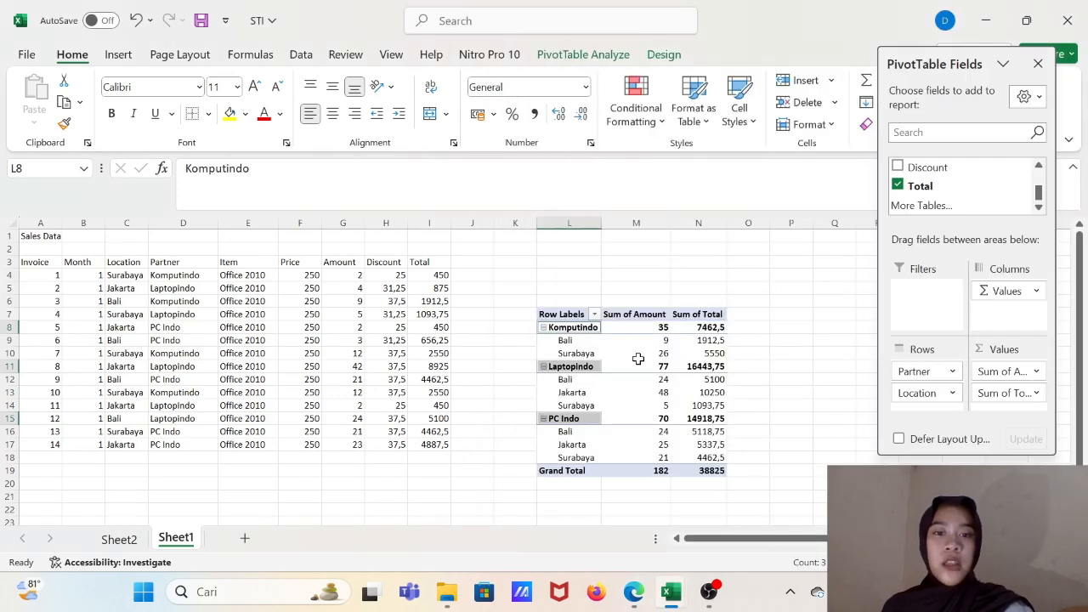
left_click(564, 317)
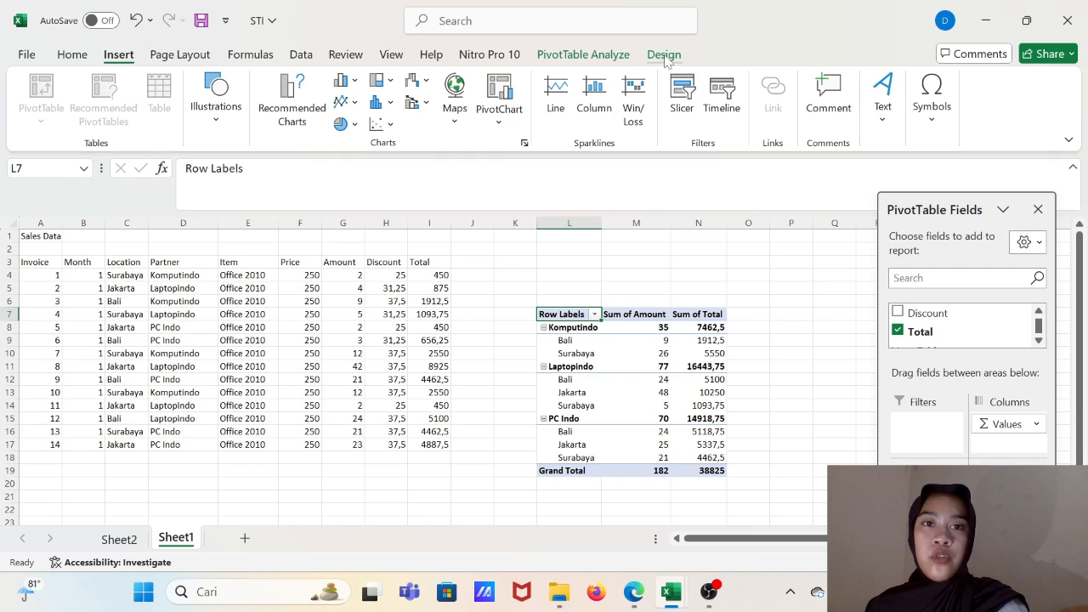
left_click(664, 54)
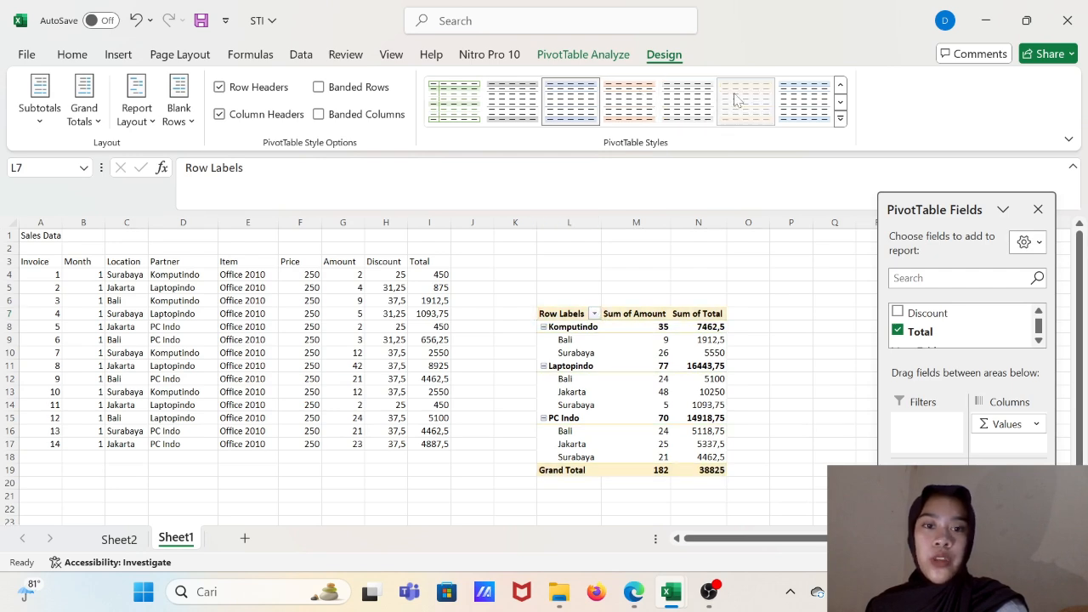
left_click(736, 100)
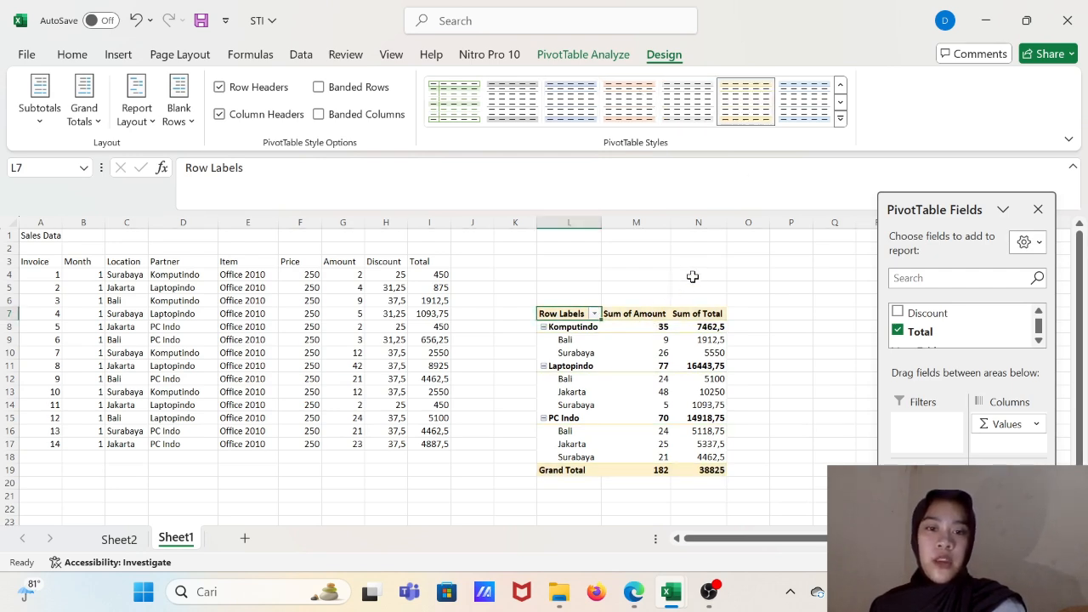
- Switch to the Lesson-3 PDF and read section 3 on pivot table calculations with calculated fields and calculated items
key("alt+Tab")
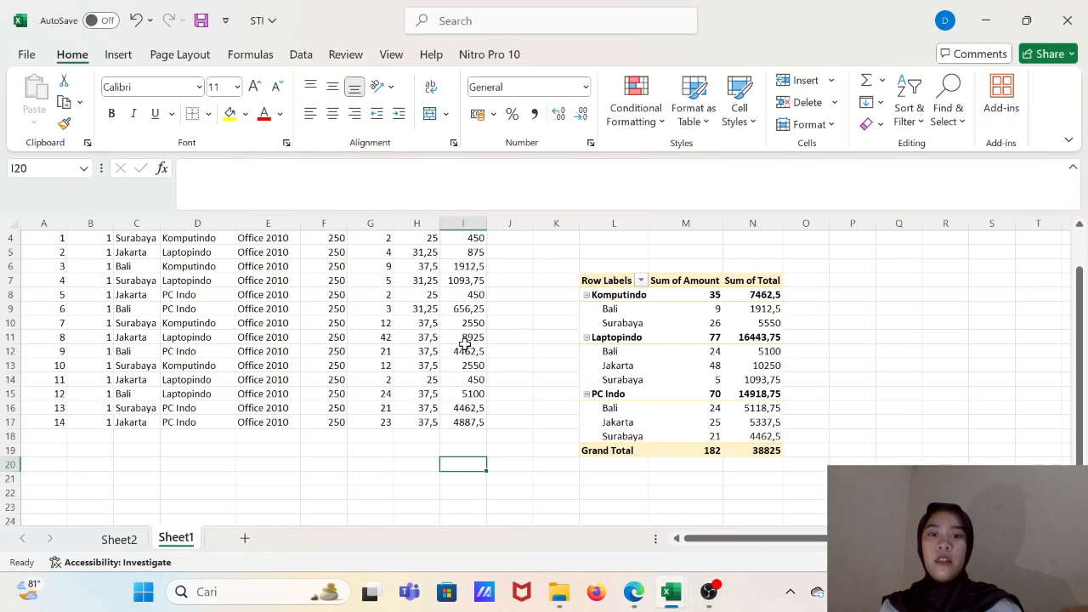
scroll(465, 342, "up", 1)
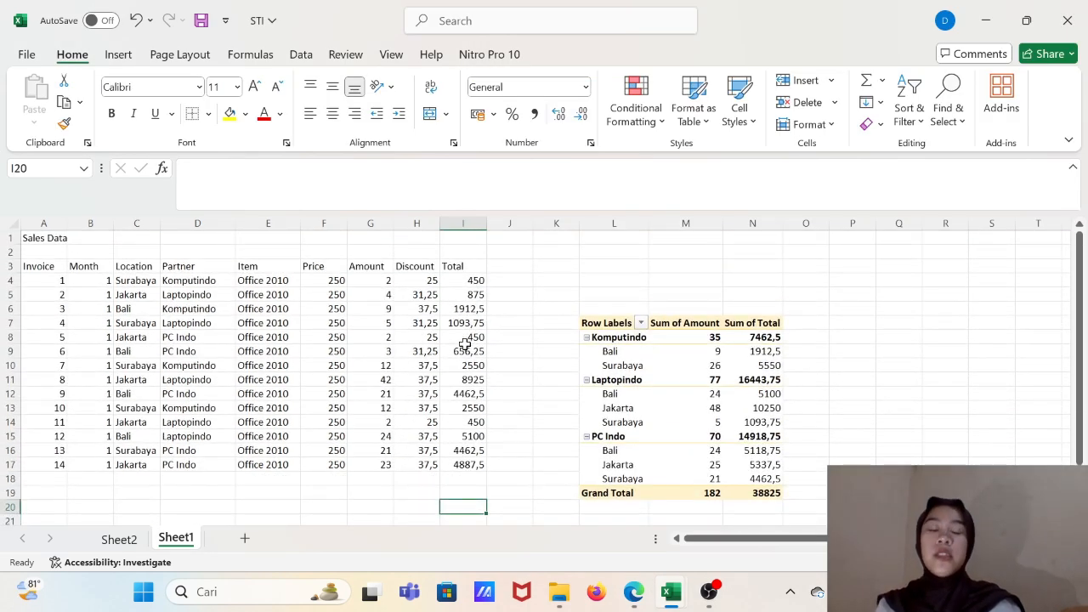